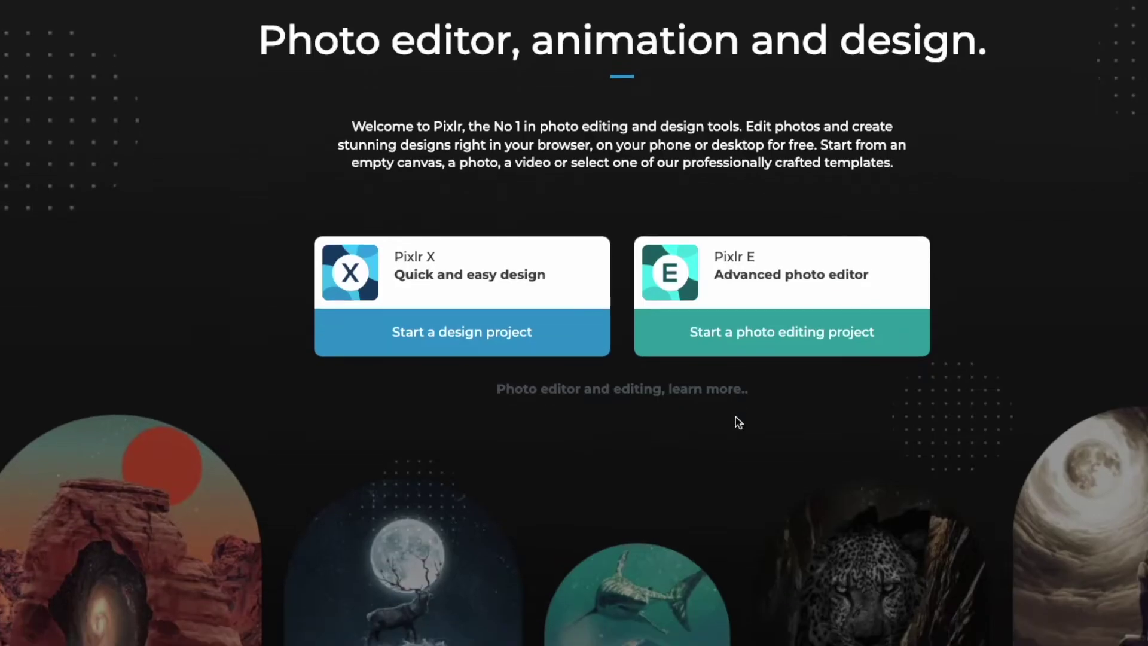
# Start a new design project and open the full Recommended templates collection.
pyautogui.scroll(-5, 735, 417)
pyautogui.scroll(-7, 735, 417)
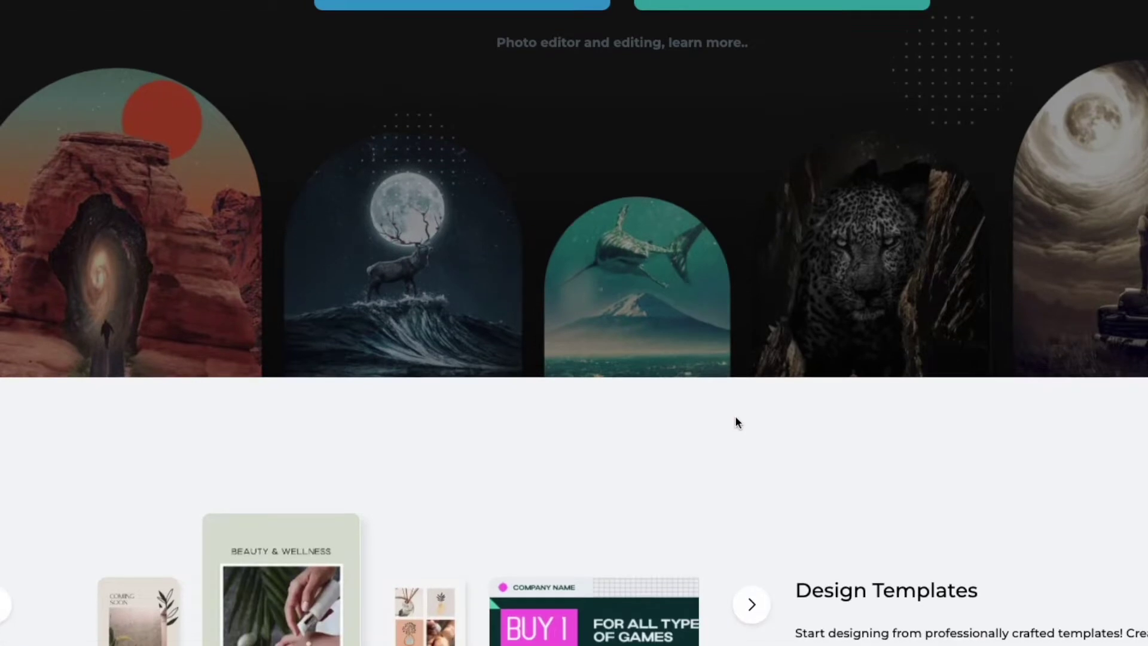
pyautogui.scroll(-9, 737, 422)
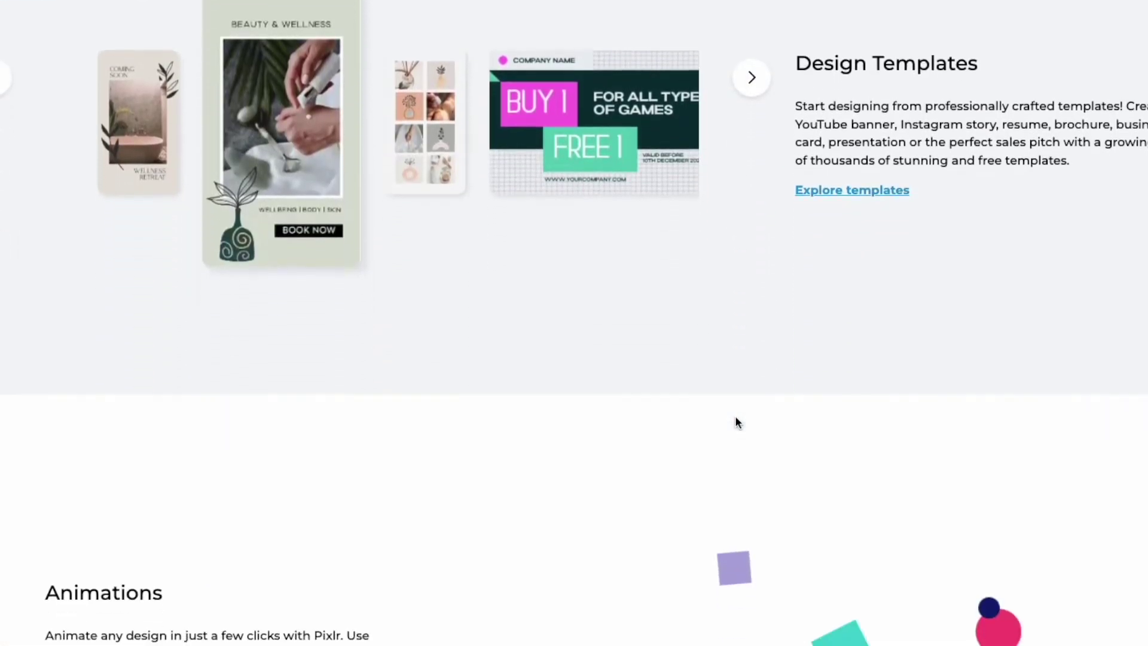
pyautogui.scroll(-12, 737, 422)
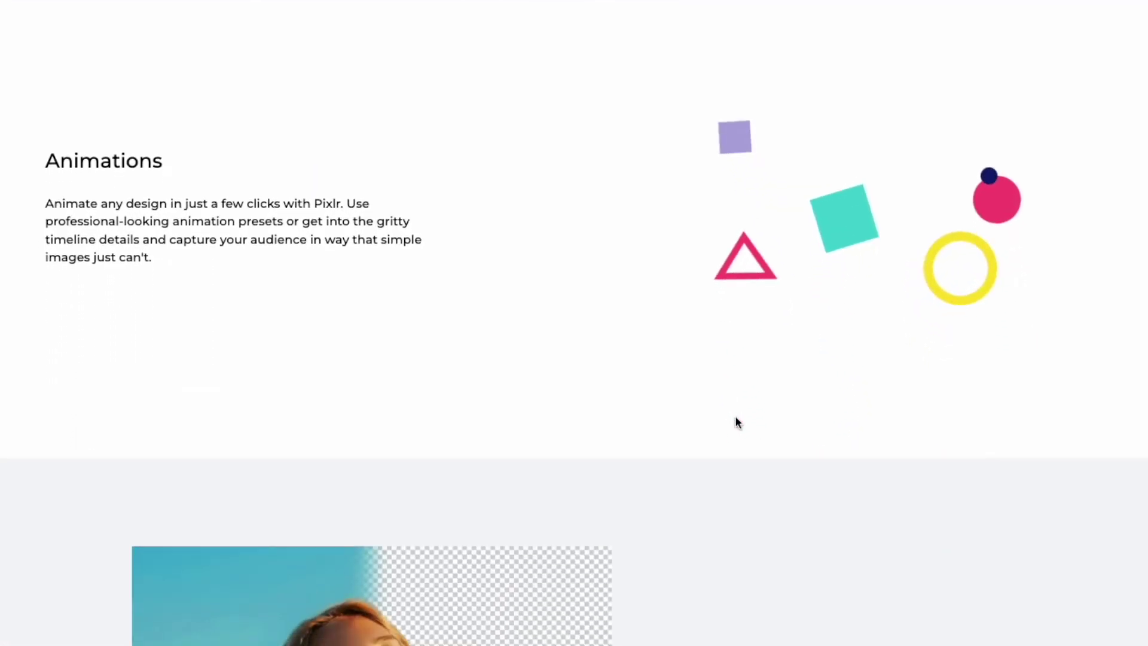
pyautogui.scroll(-12, 737, 421)
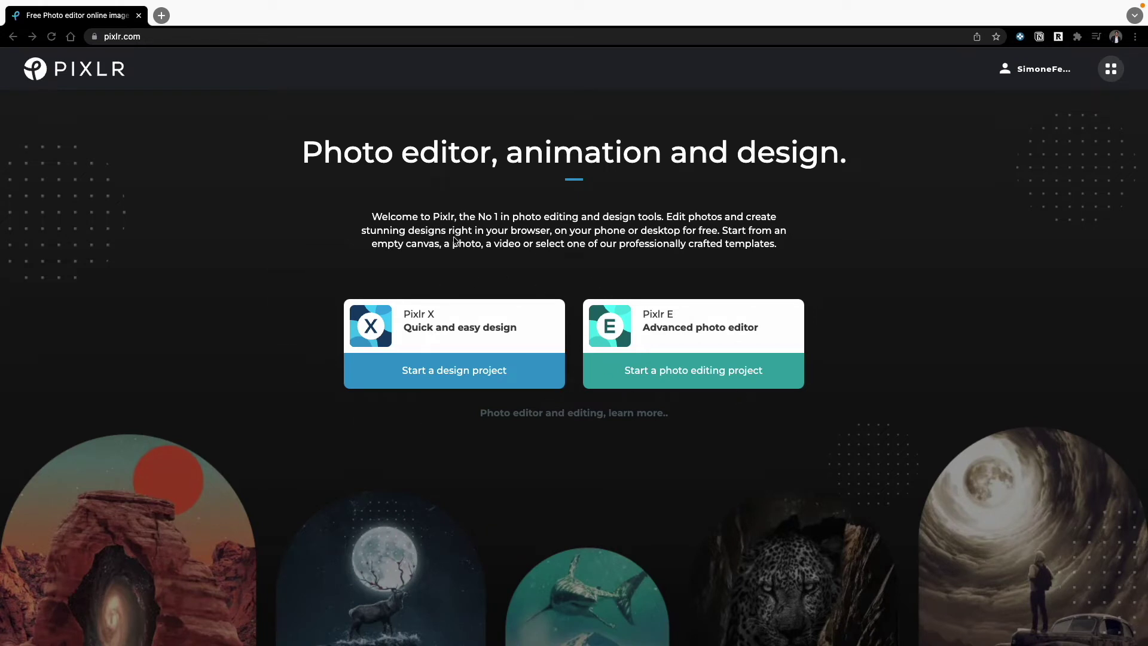
pyautogui.click(446, 375)
pyautogui.scroll(-5, 454, 478)
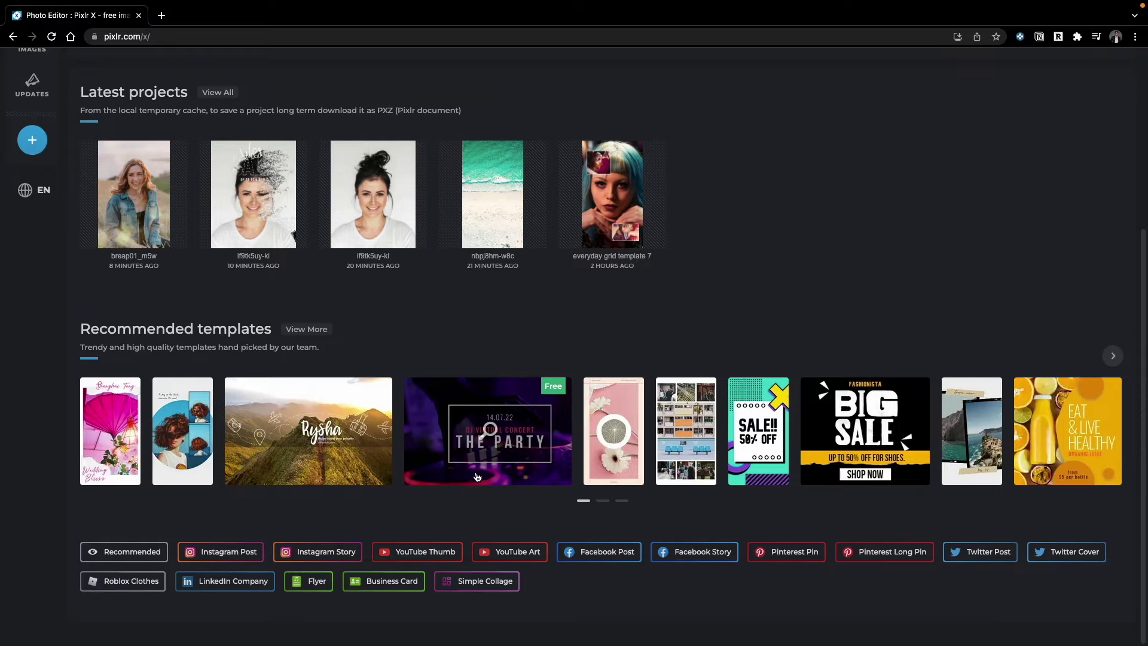
pyautogui.scroll(5, 537, 474)
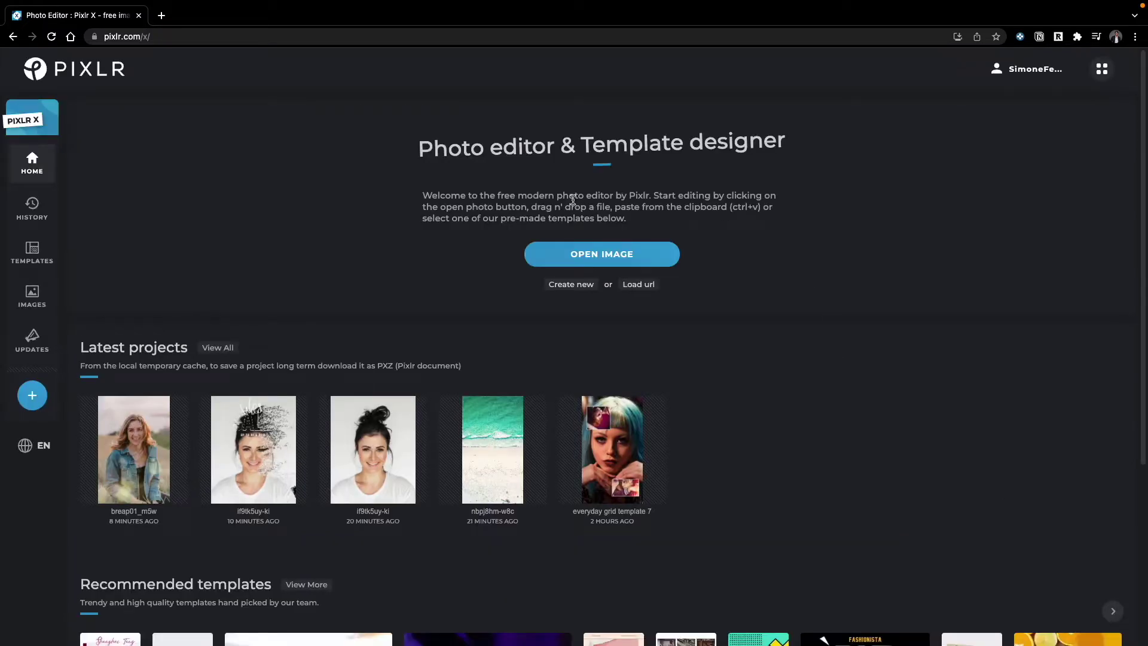
pyautogui.scroll(-4, 561, 335)
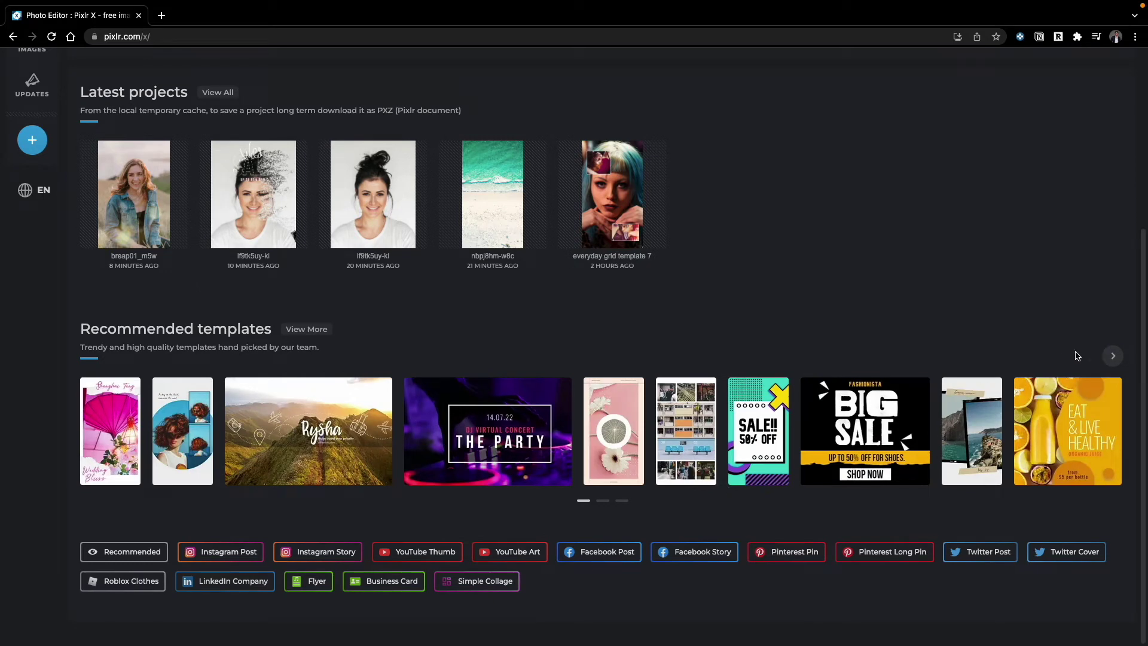
pyautogui.click(305, 330)
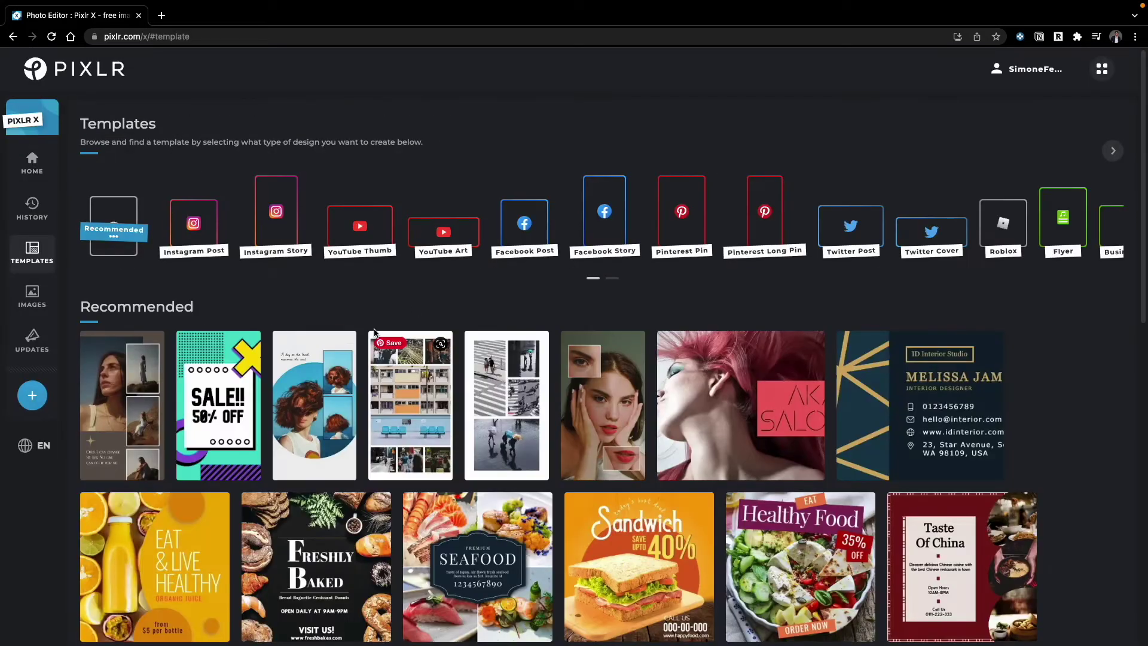
# Filter templates to Instagram Post, then Instagram Story, and scroll to the birthday designs.
pyautogui.scroll(-1, 453, 343)
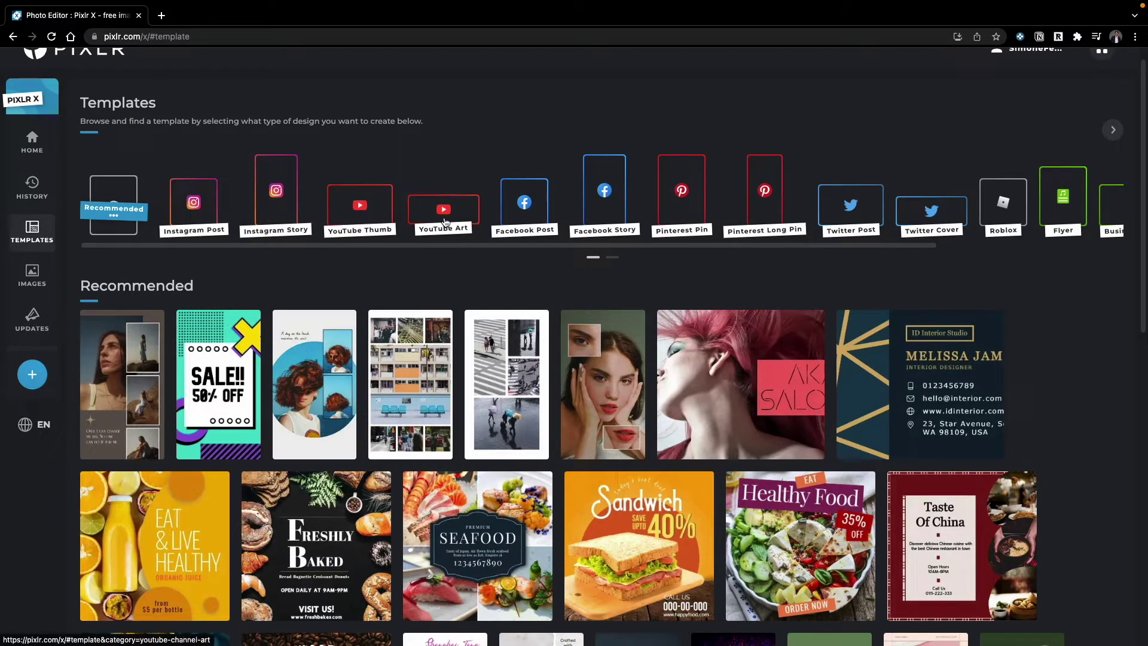
pyautogui.hscroll(5, 681, 206)
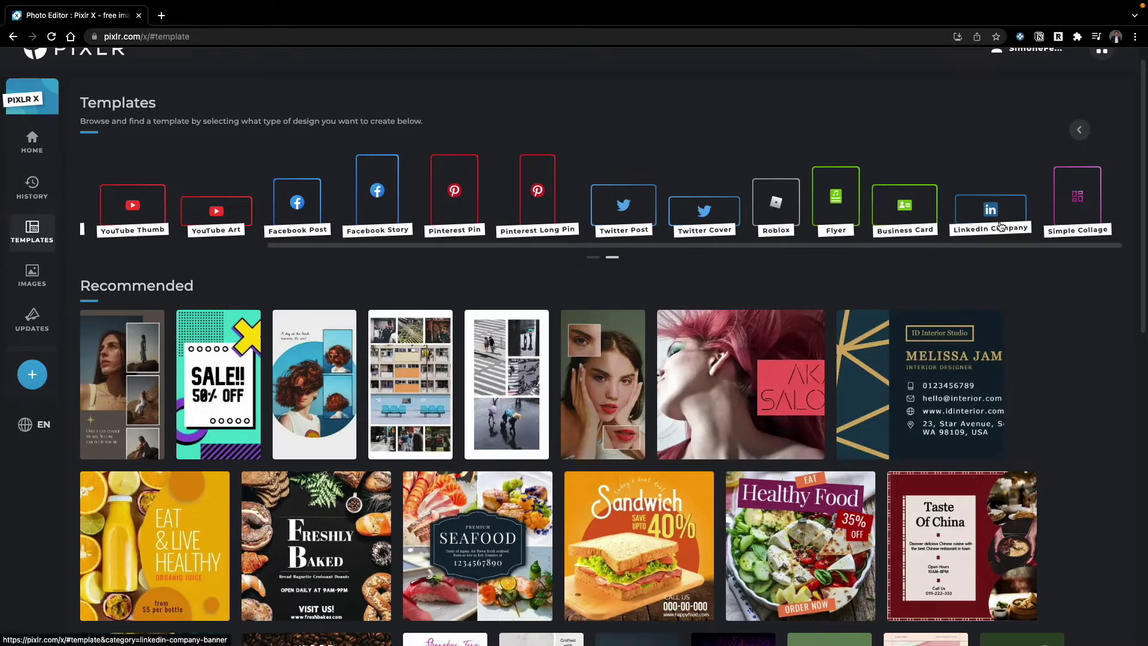
pyautogui.scroll(-1, 909, 382)
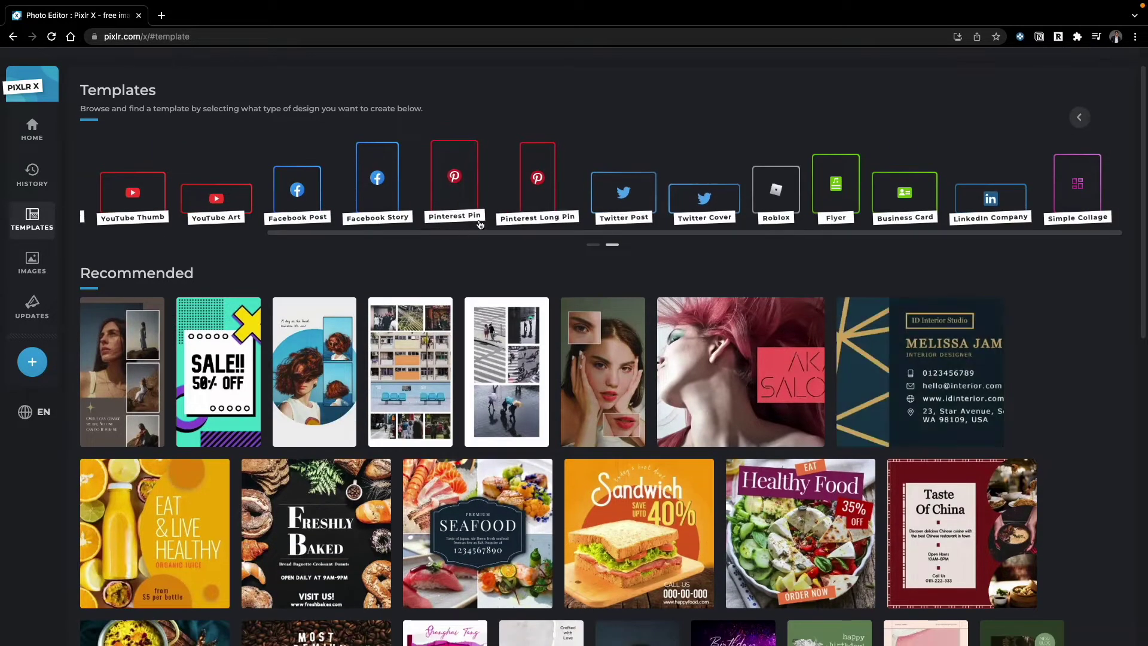
pyautogui.scroll(-1, 471, 226)
pyautogui.hscroll(-2, 471, 226)
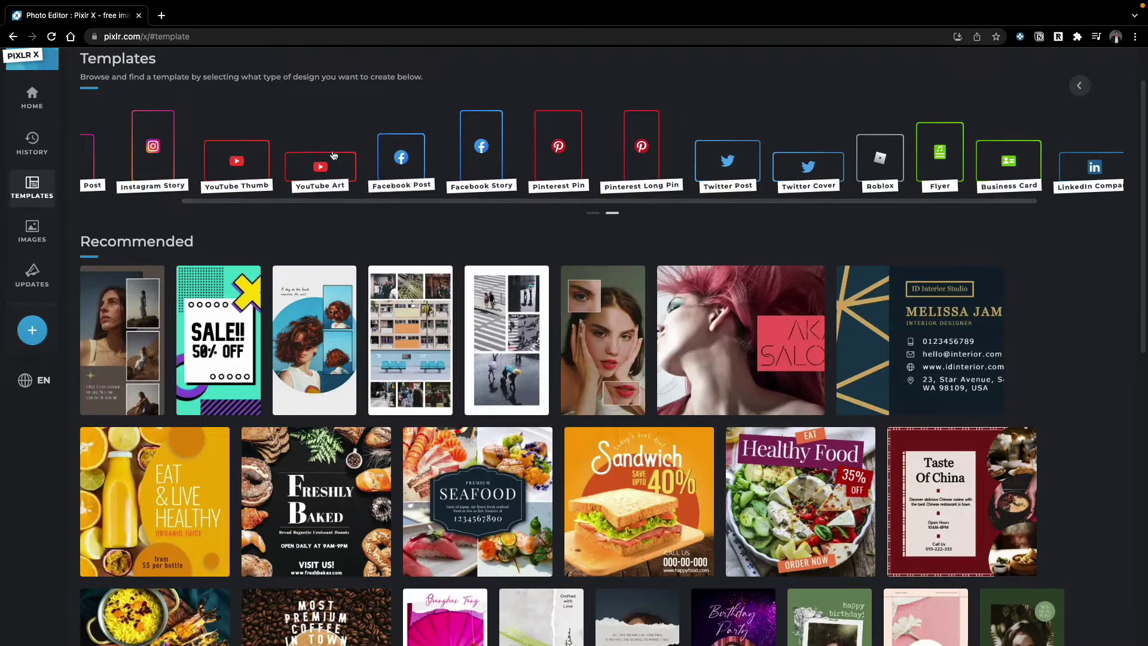
pyautogui.hscroll(-2, 333, 155)
pyautogui.click(194, 174)
pyautogui.scroll(-15, 526, 323)
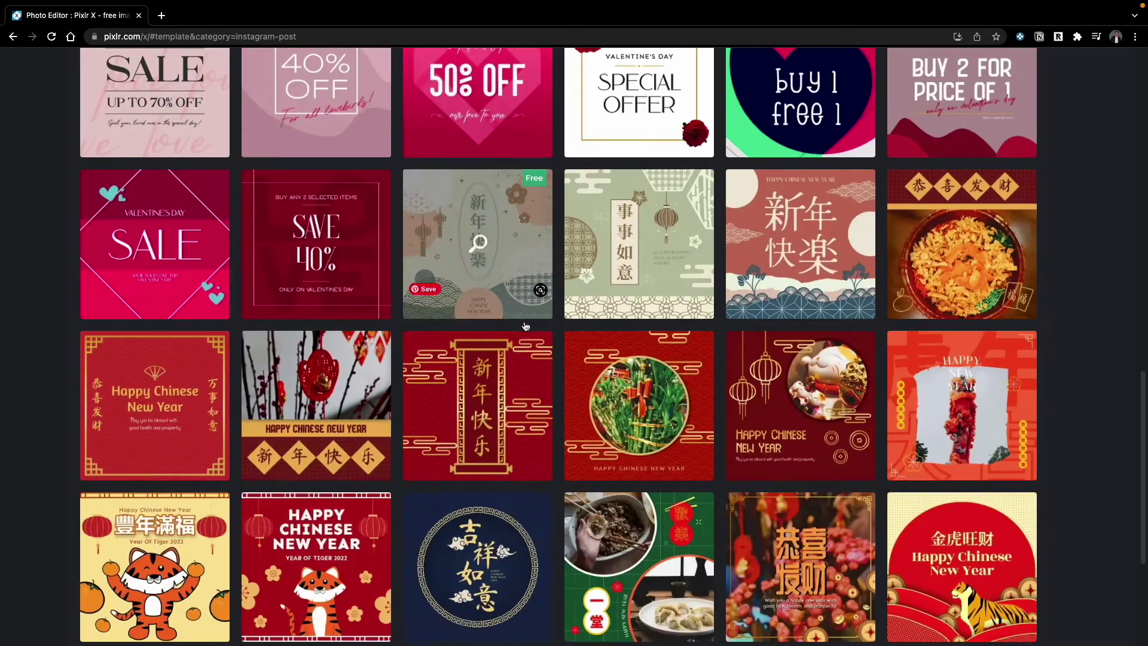
pyautogui.scroll(-4, 526, 326)
pyautogui.scroll(20, 526, 326)
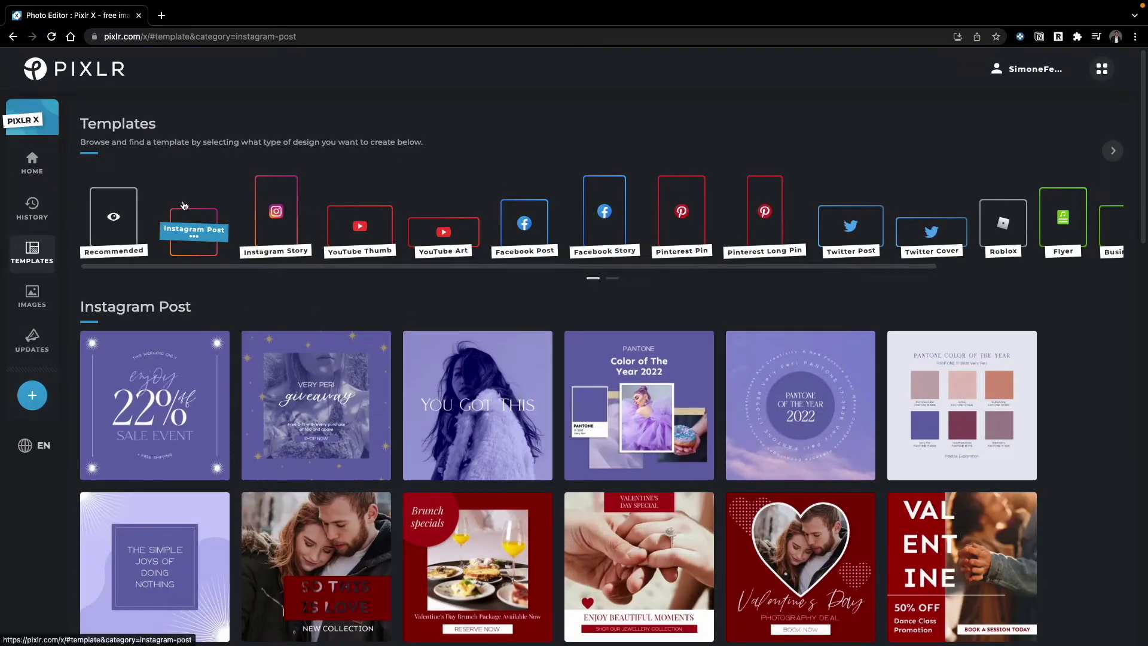
pyautogui.click(275, 215)
pyautogui.scroll(-10, 537, 286)
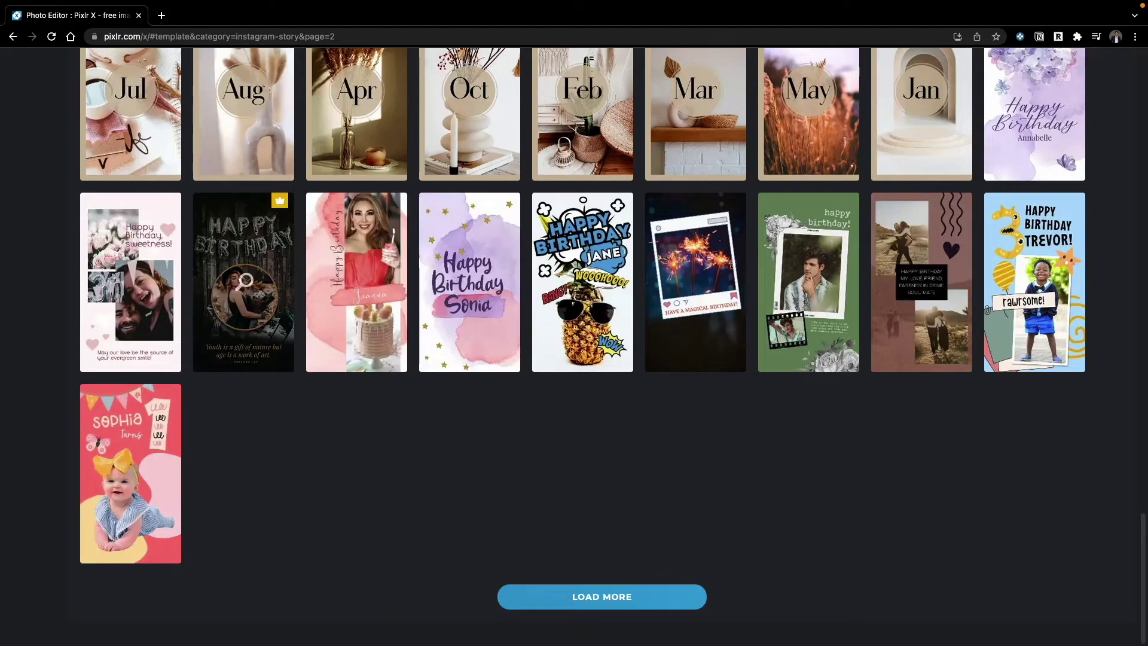
# Load the dark Happy Birthday template and inspect its attribution, quote and portrait layers.
pyautogui.click(245, 281)
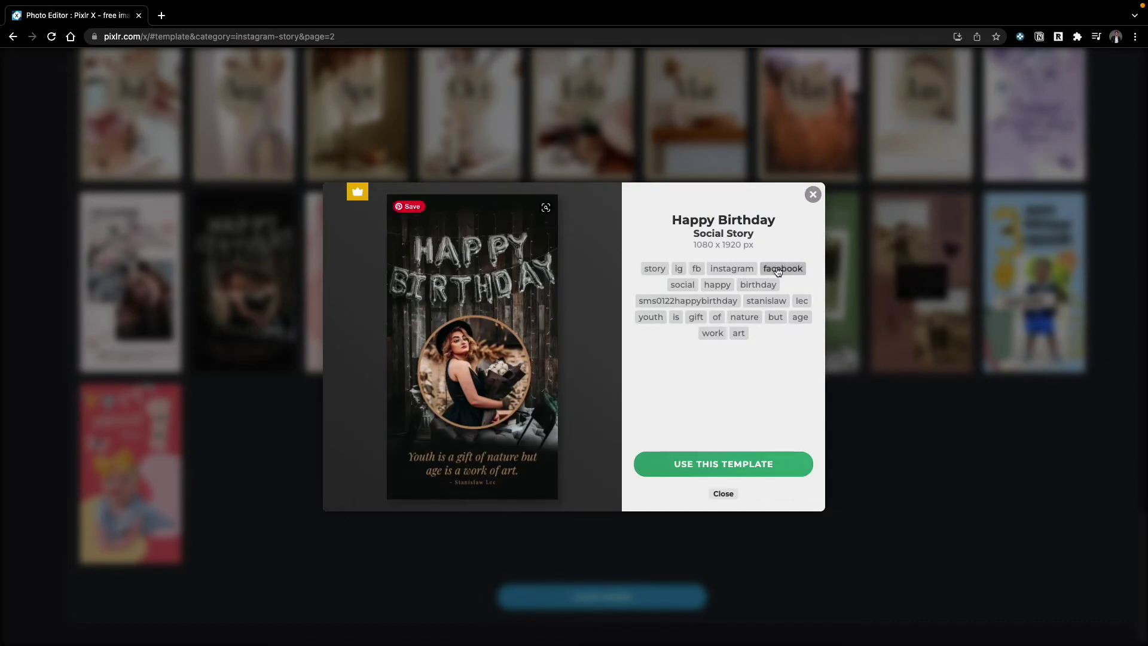
pyautogui.click(751, 469)
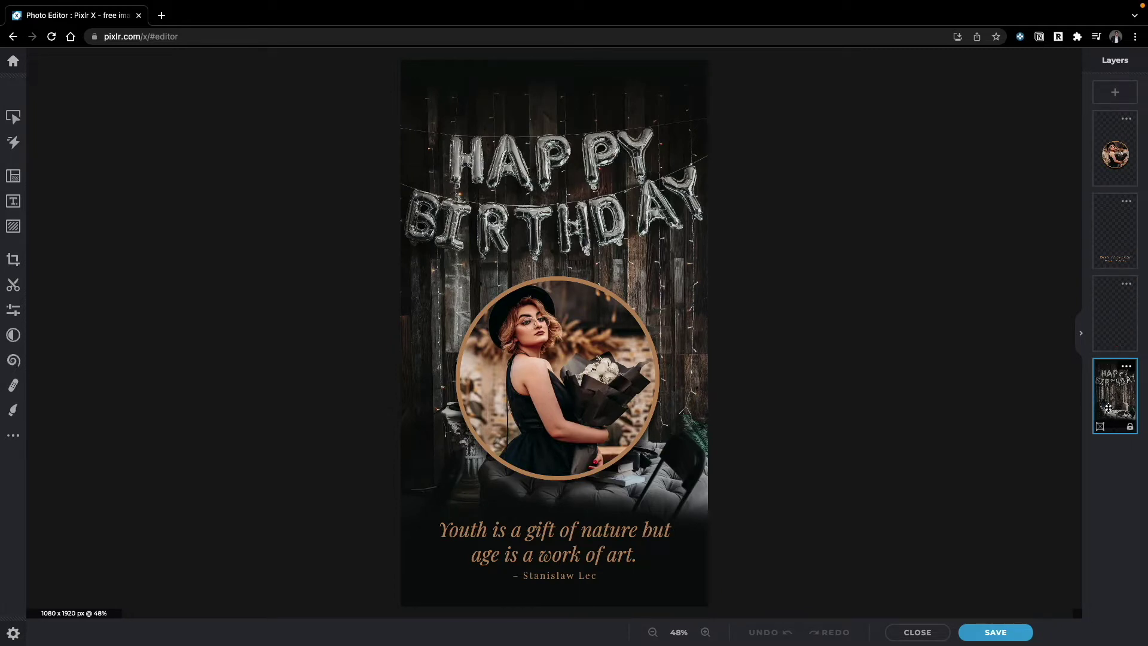
pyautogui.click(1115, 345)
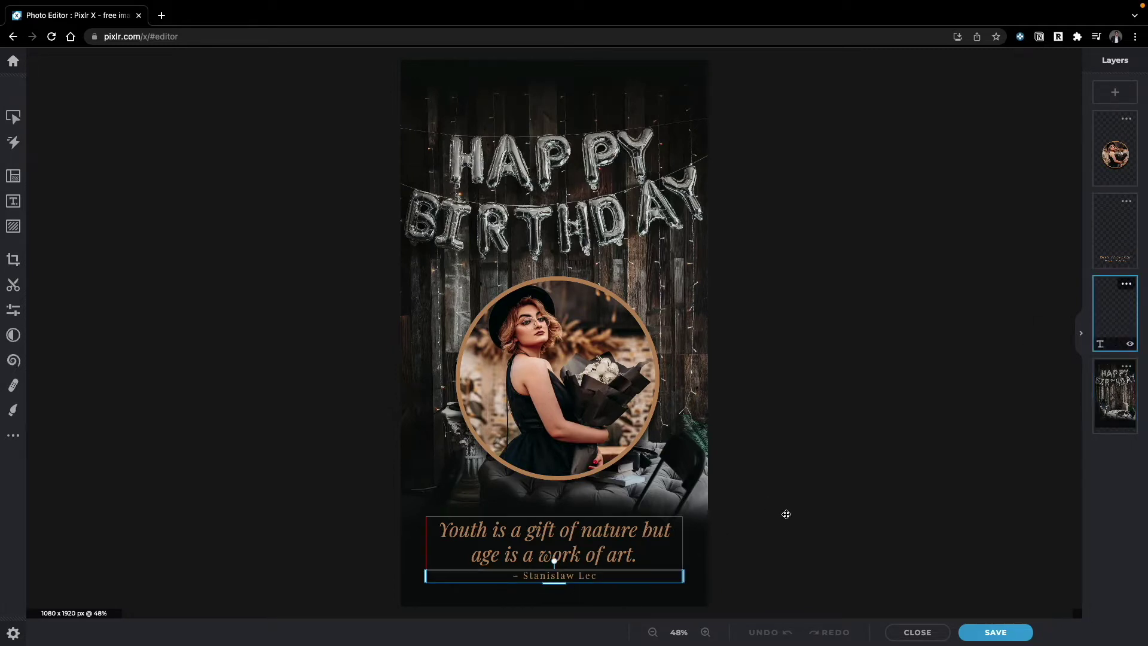
pyautogui.click(1113, 253)
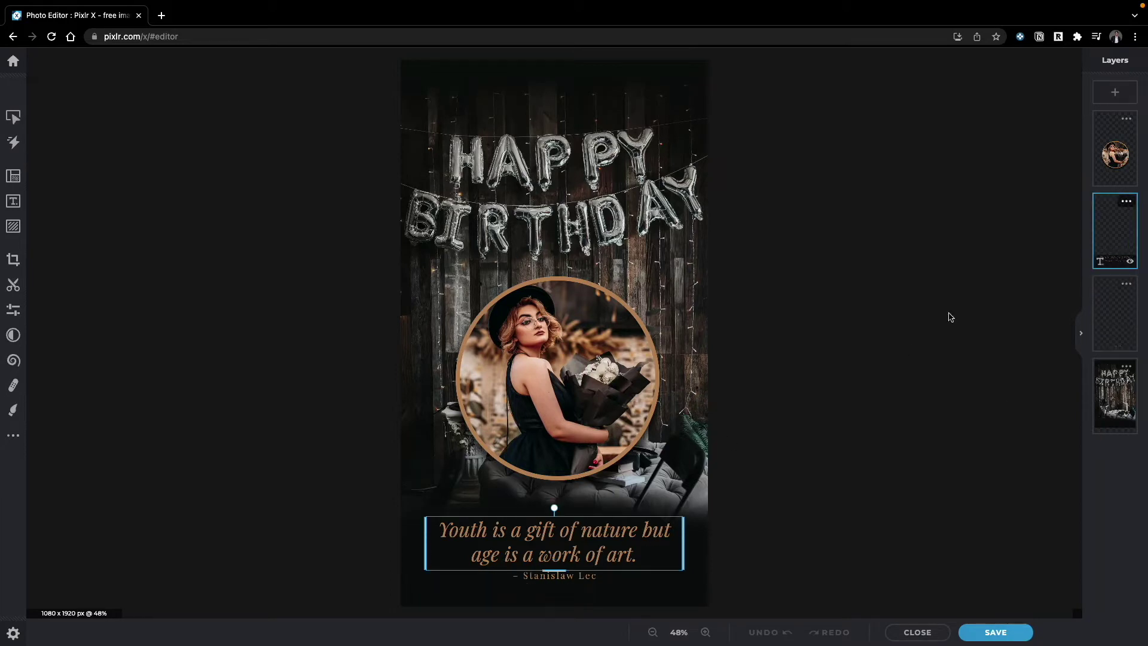
pyautogui.click(1116, 160)
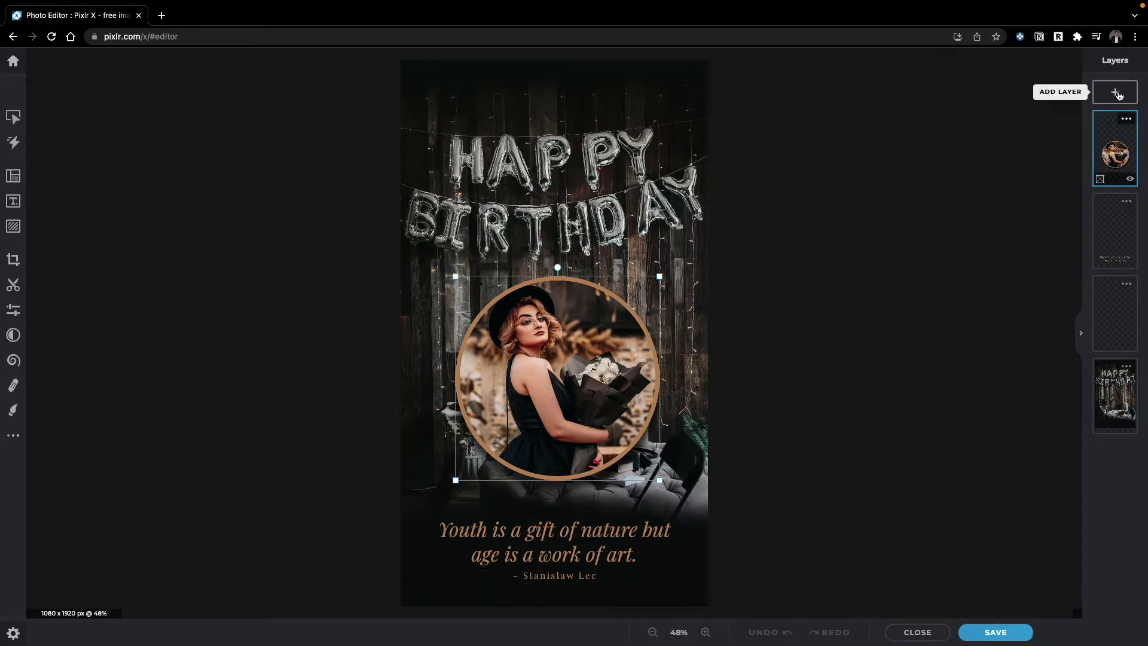
pyautogui.click(1117, 94)
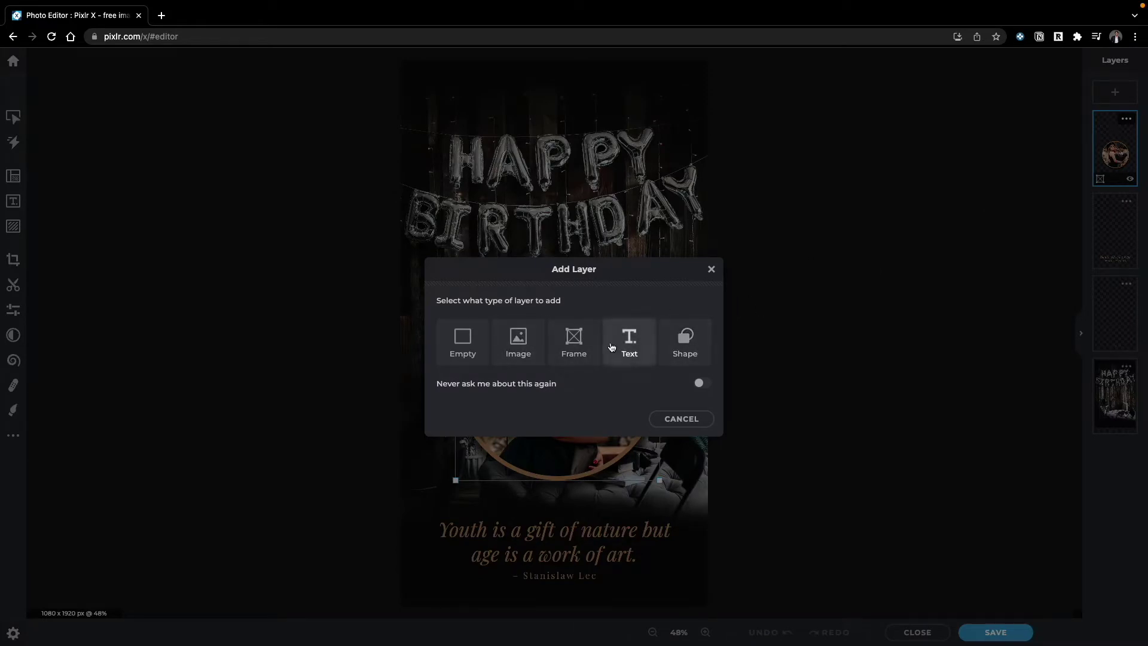
pyautogui.click(712, 270)
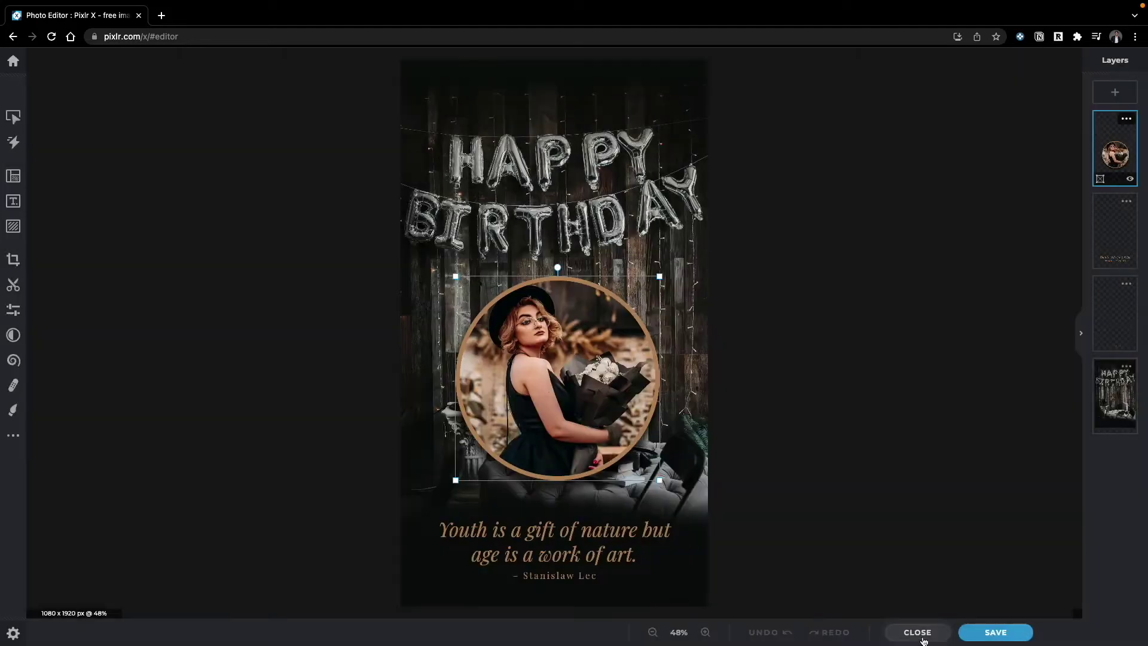
# Close the template editor and return to the template gallery.
pyautogui.click(915, 631)
pyautogui.scroll(-1, 338, 186)
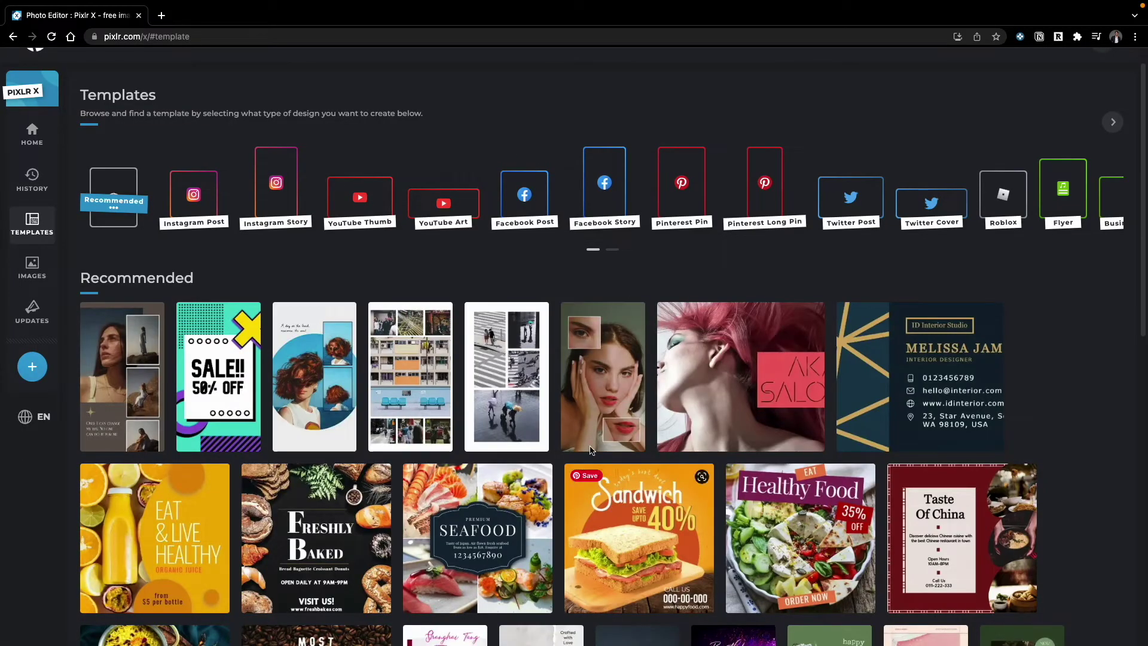
pyautogui.scroll(-4, 590, 443)
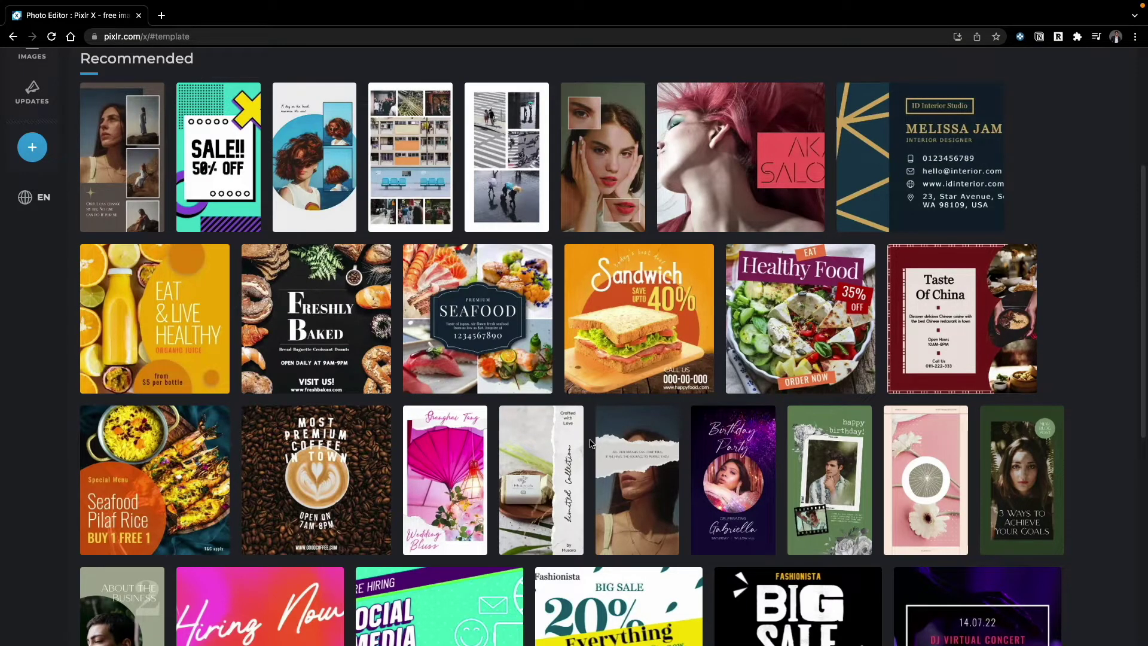
pyautogui.scroll(4, 590, 443)
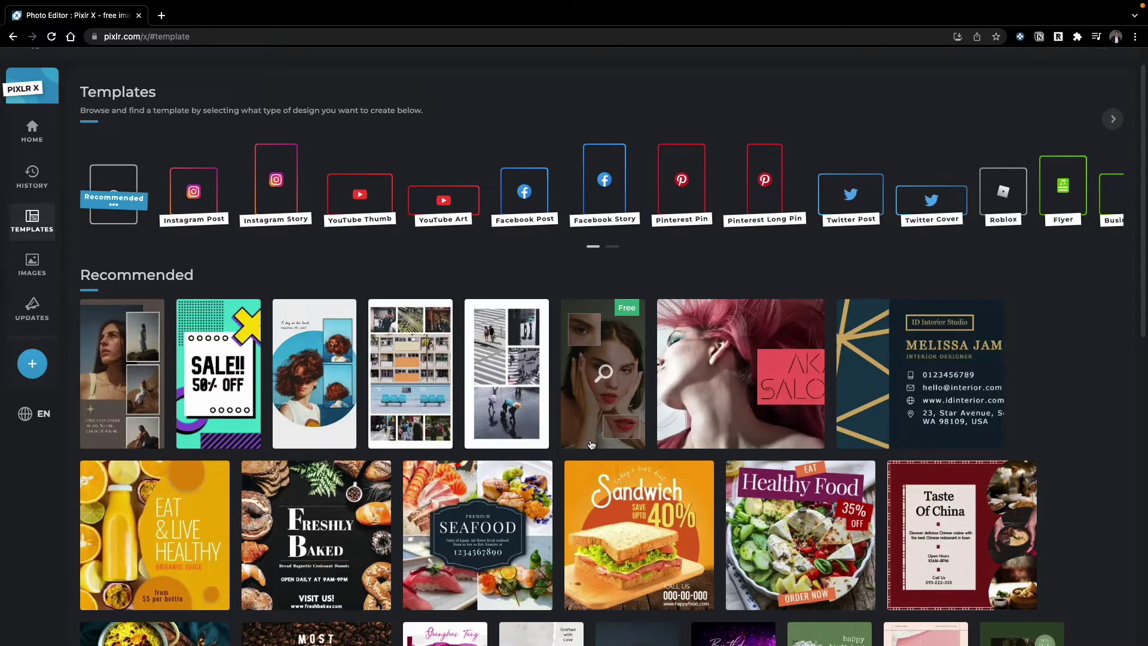
pyautogui.scroll(-1, 590, 444)
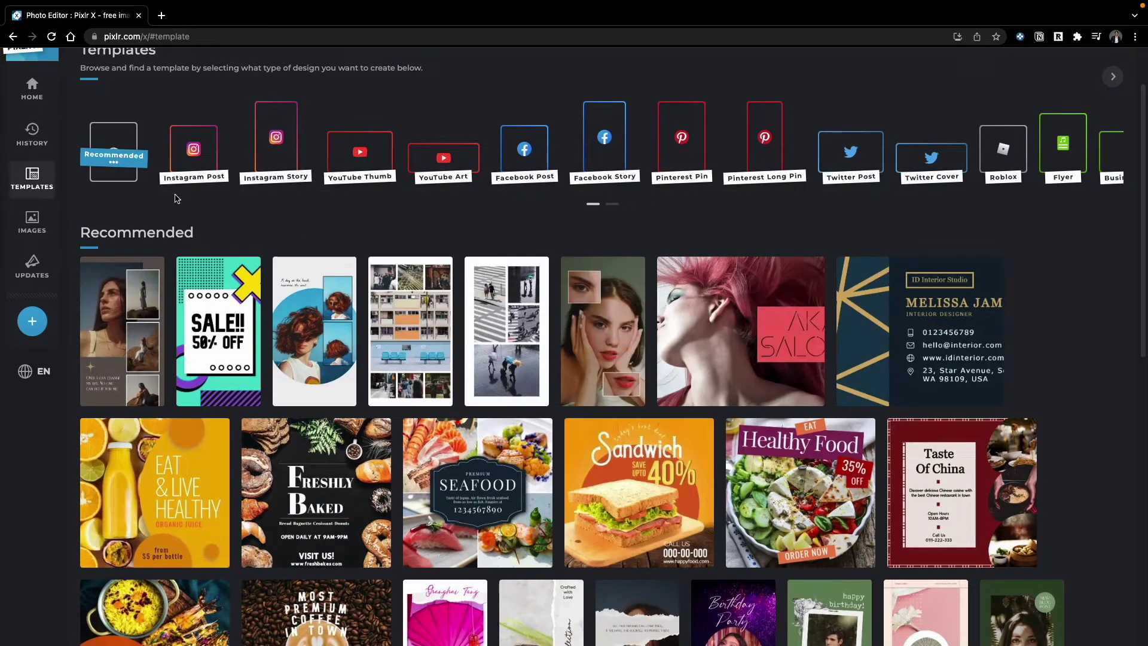
pyautogui.scroll(2, 120, 202)
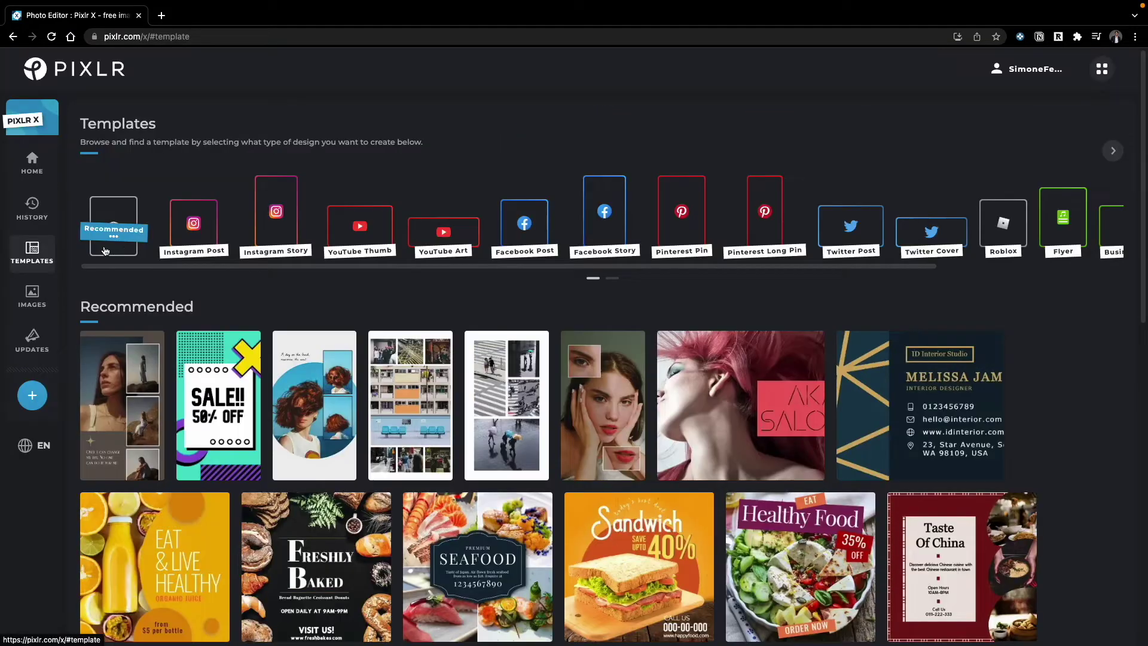
# Search stock images for 'portrait male' and pick the young man in the black hat.
pyautogui.click(36, 303)
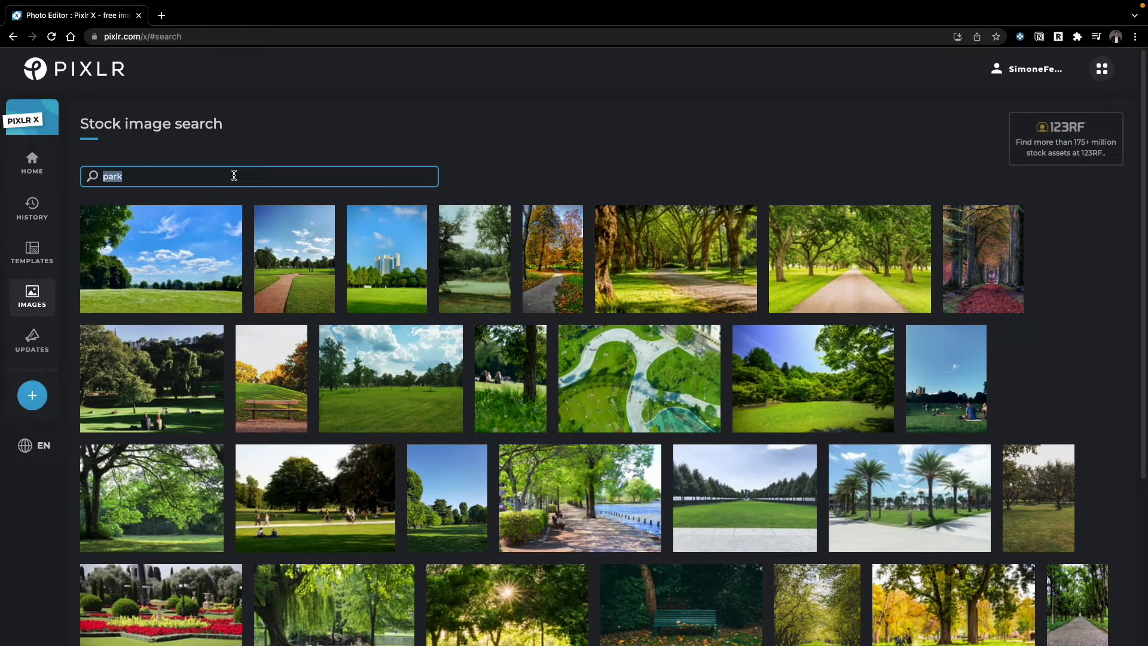
pyautogui.write('portrait')
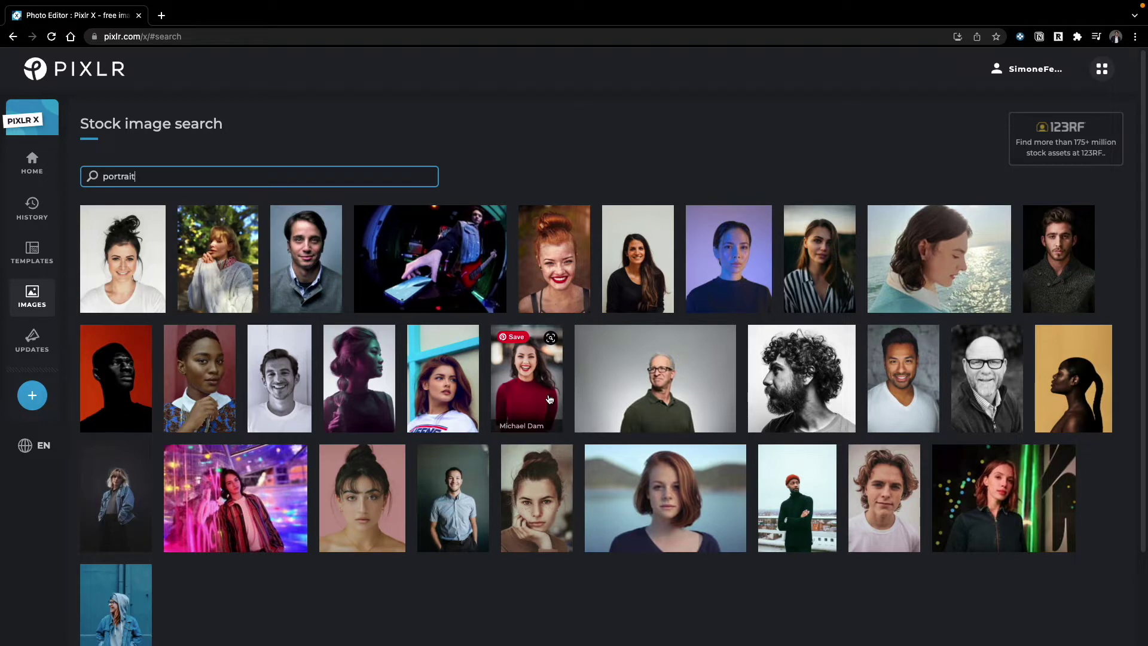
pyautogui.scroll(-1, 550, 399)
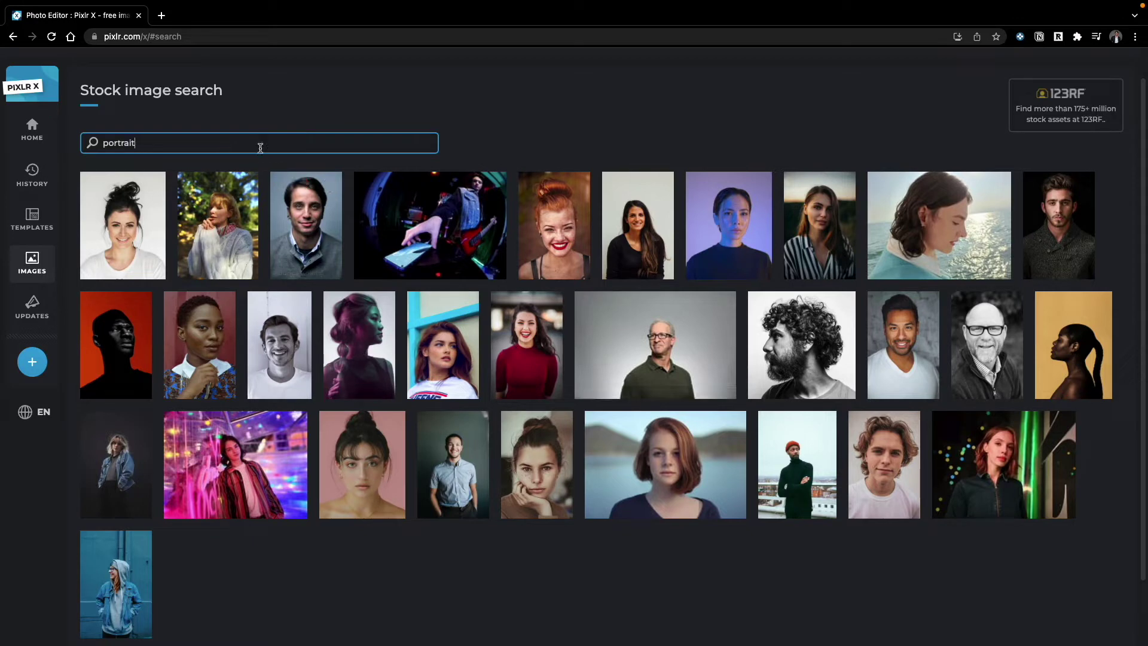
pyautogui.write('male')
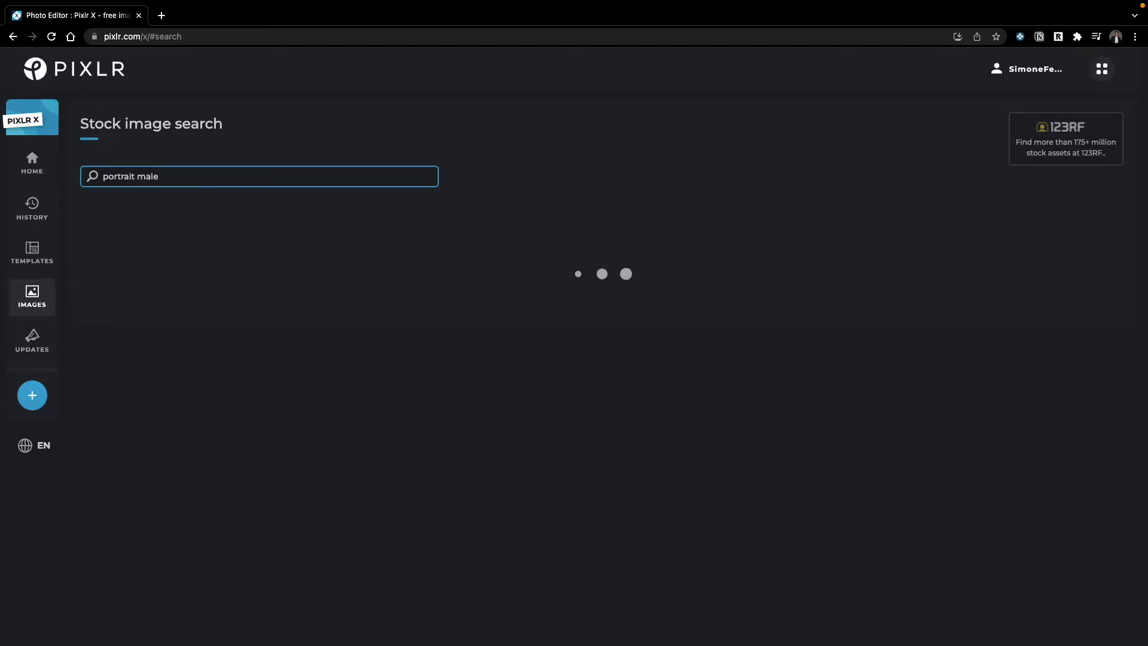
pyautogui.scroll(-1, 480, 435)
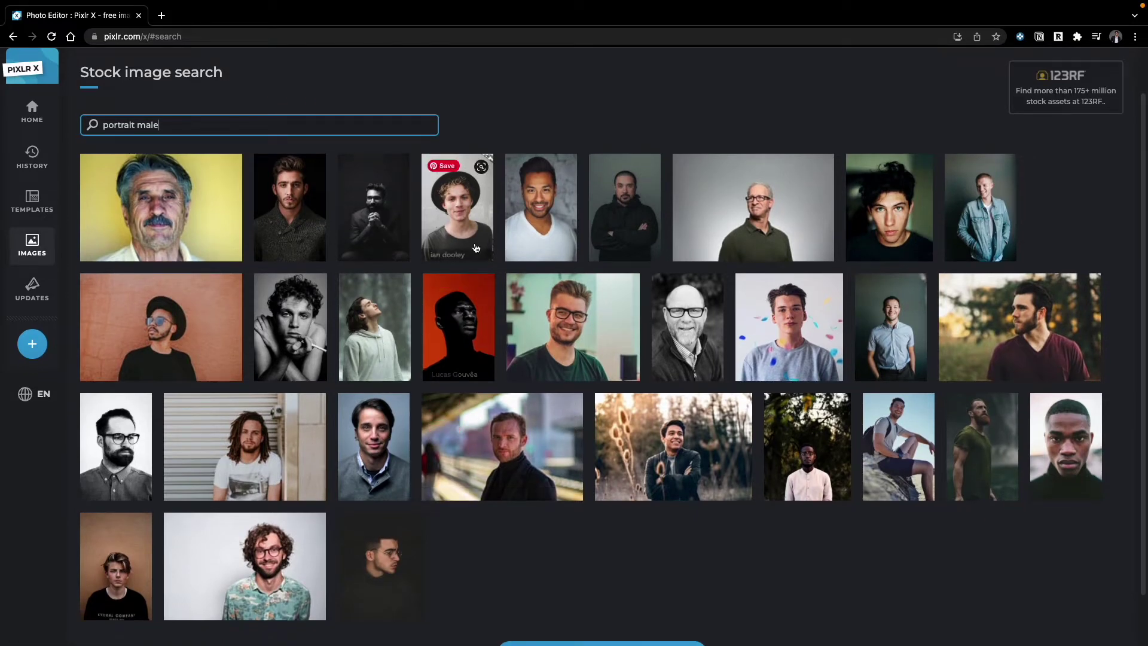
pyautogui.click(456, 221)
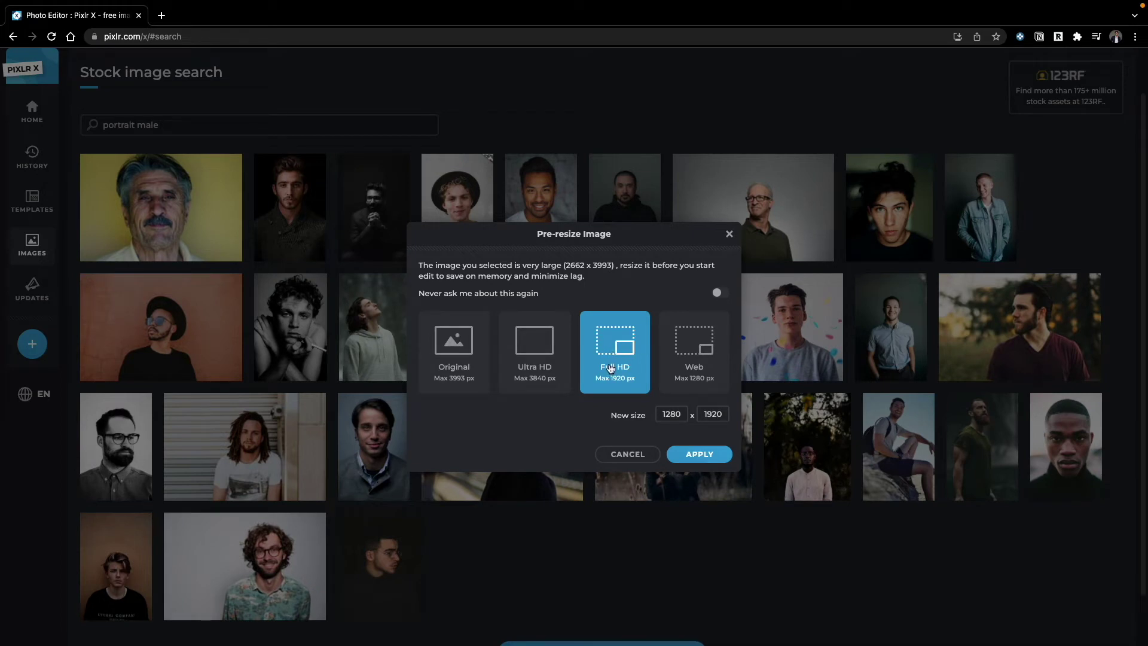
# Apply the Full HD 1280 x 1920 pre-resize, then zoom in and back out on the portrait.
pyautogui.click(699, 345)
pyautogui.click(628, 353)
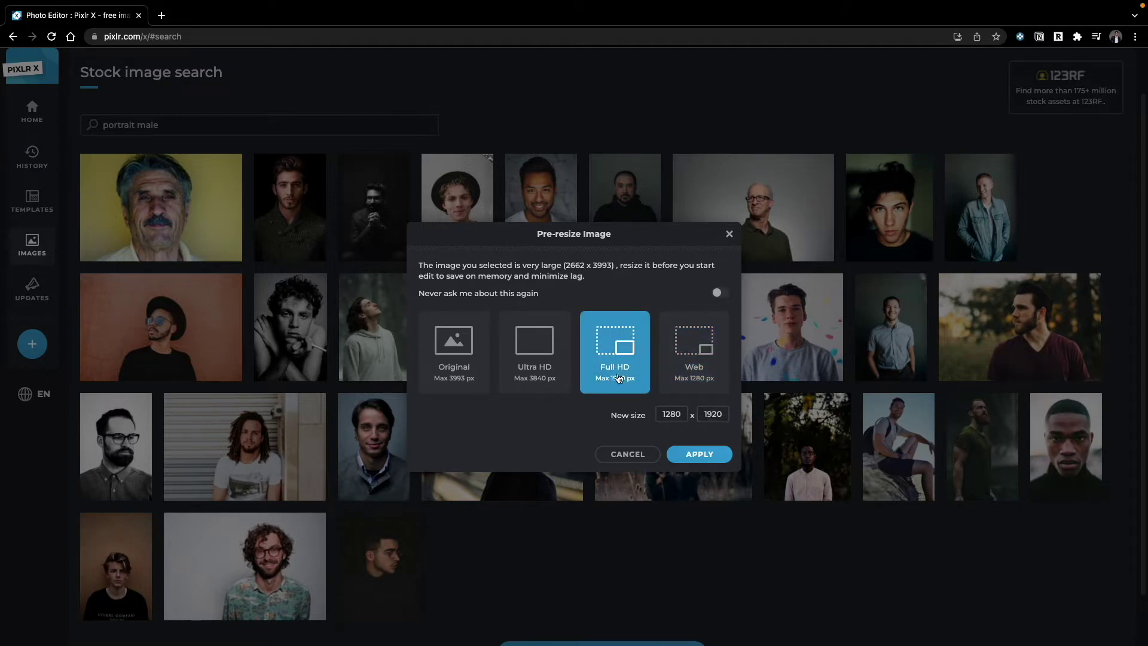
pyautogui.click(684, 458)
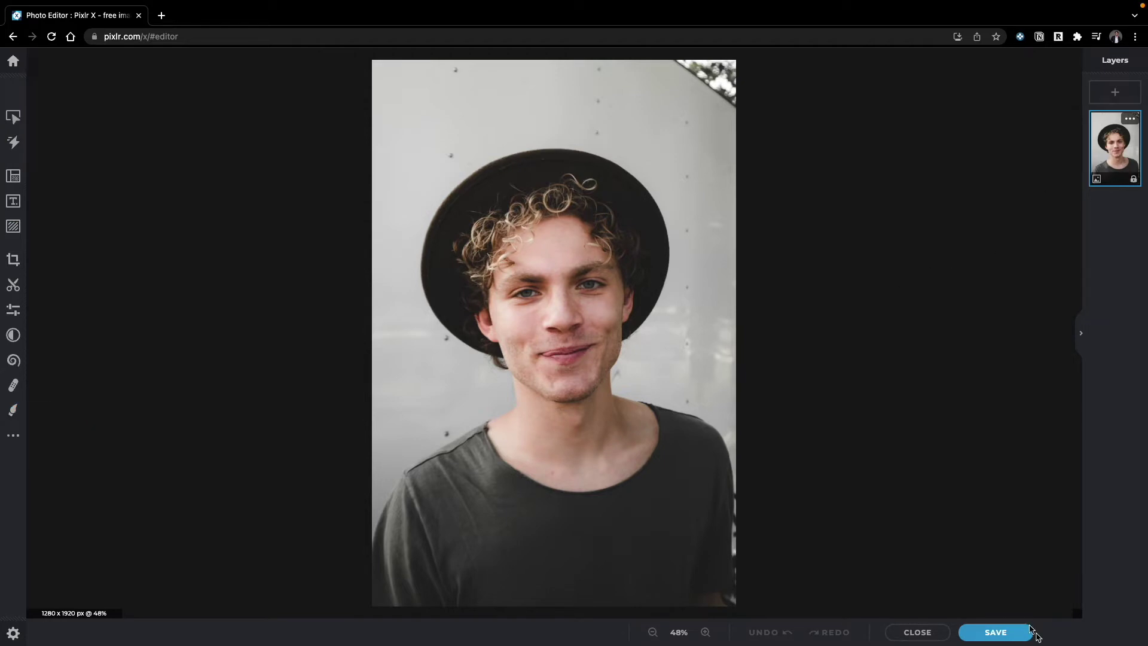
pyautogui.click(706, 631)
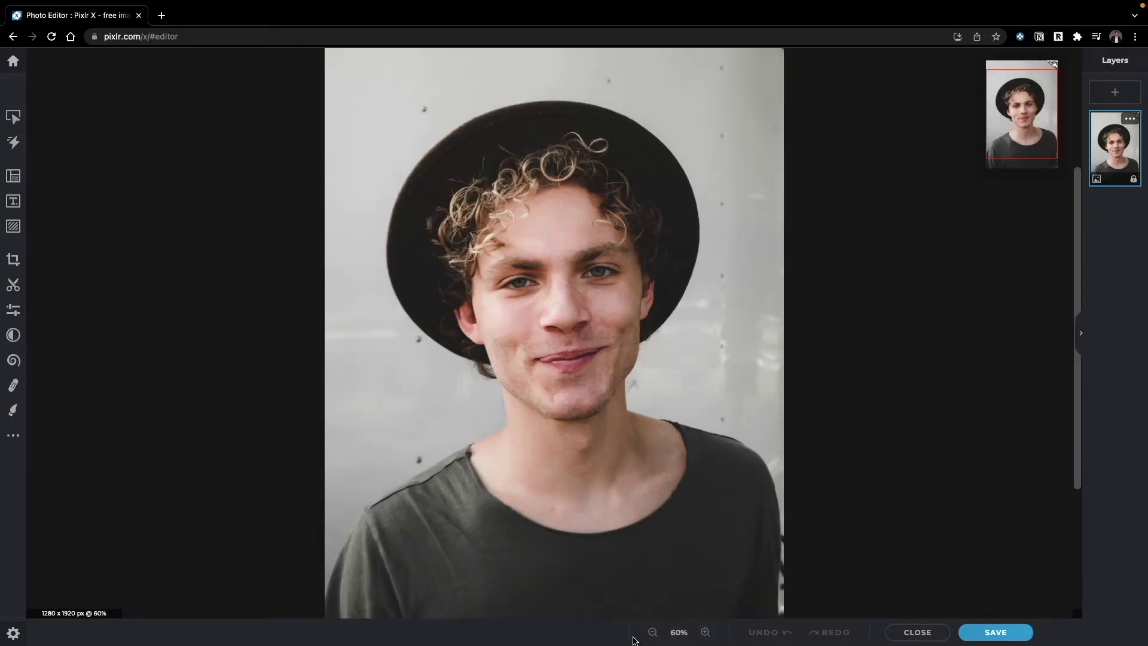
pyautogui.click(651, 631)
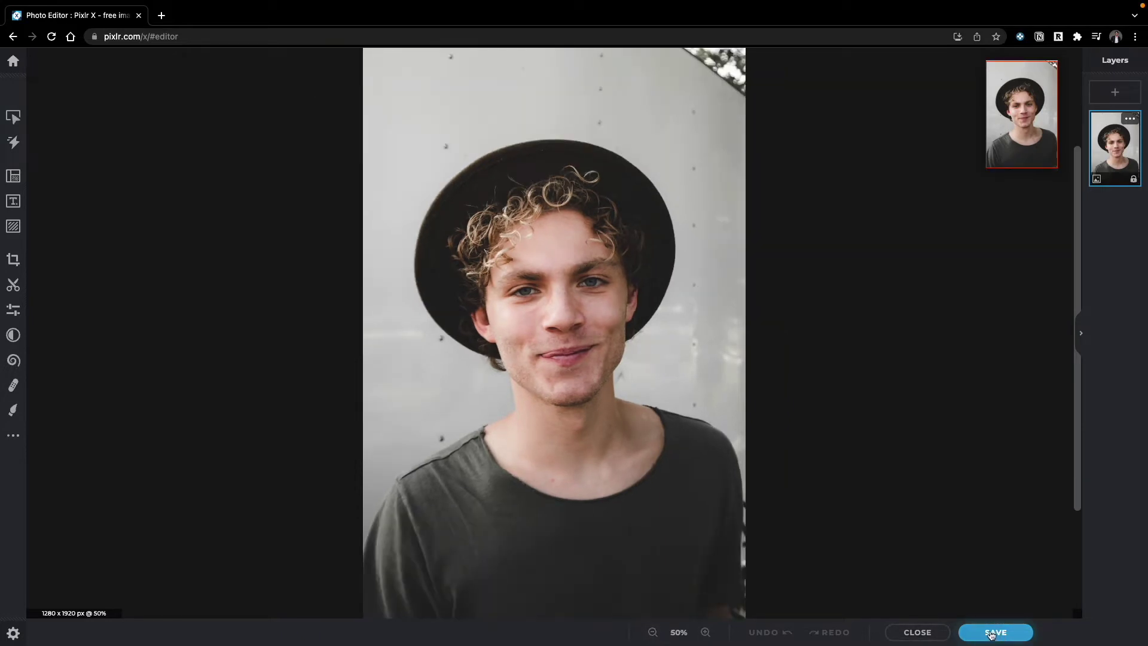
# Close the editor, skim four What's new updates, then dismiss them and focus the stock search.
pyautogui.click(917, 634)
pyautogui.click(29, 351)
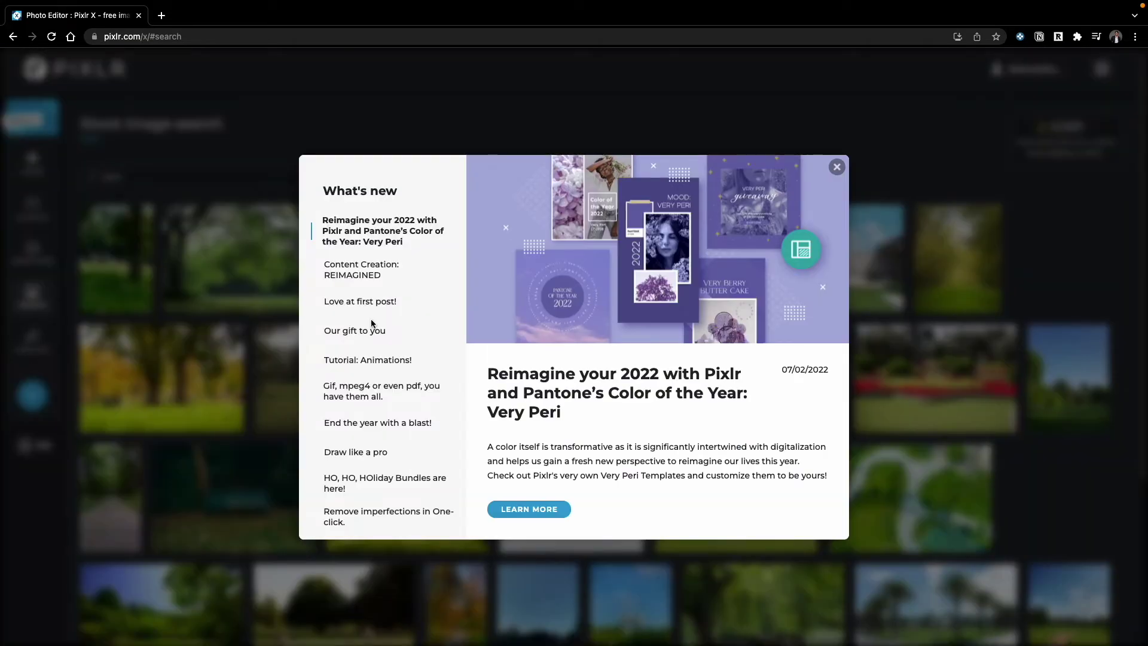
pyautogui.click(378, 279)
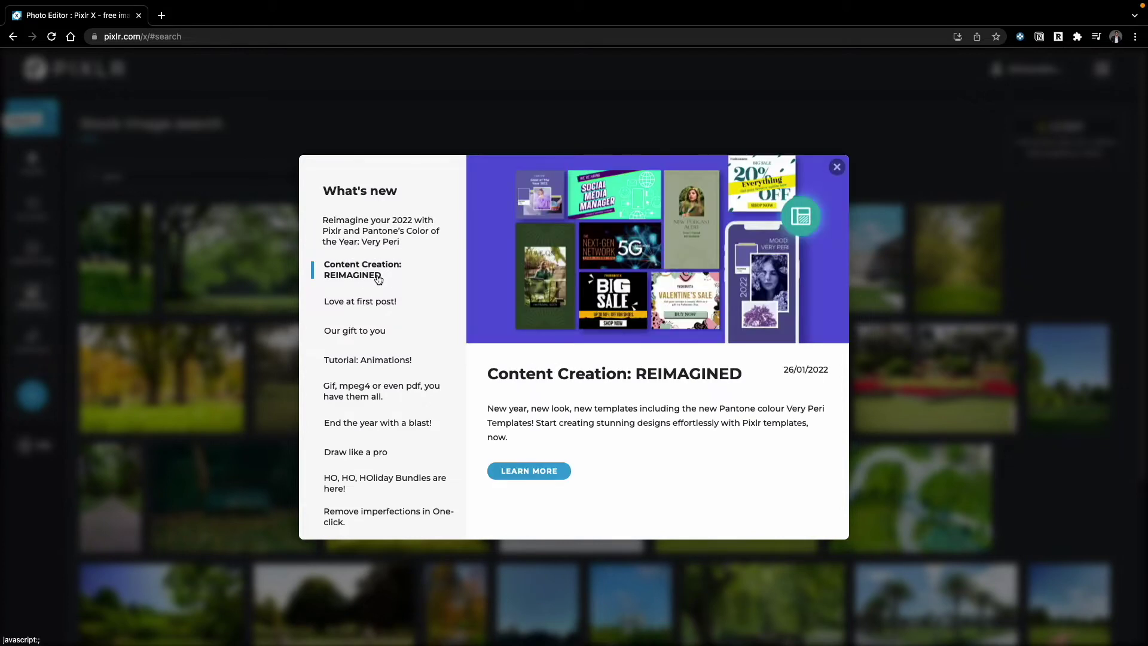
pyautogui.click(381, 306)
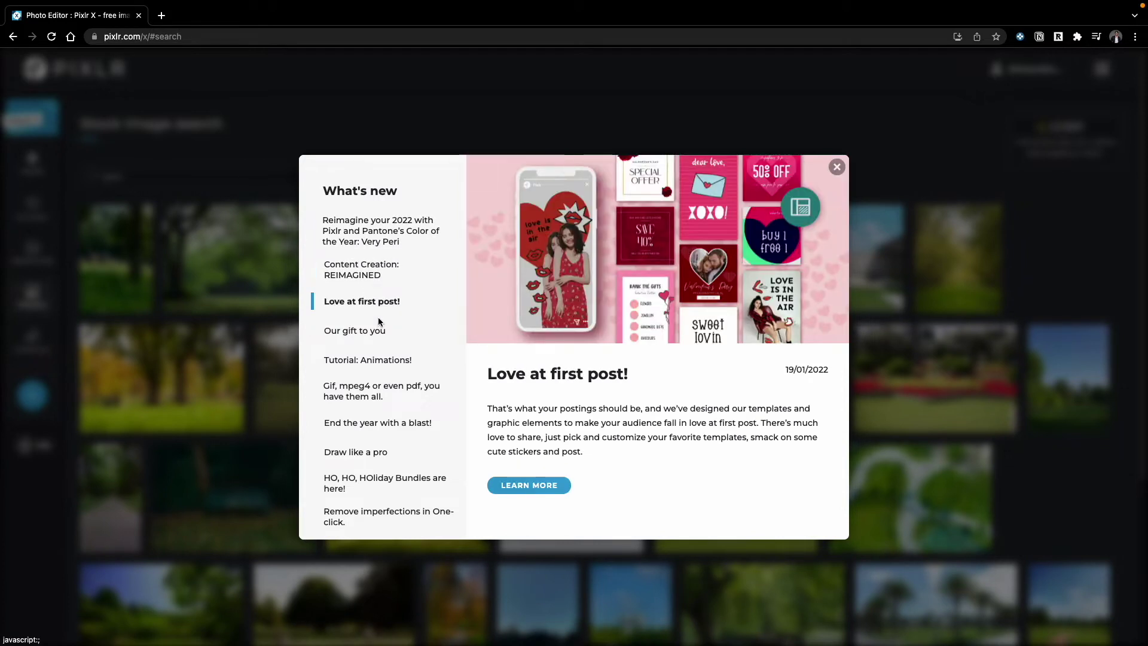
pyautogui.click(377, 332)
pyautogui.click(374, 363)
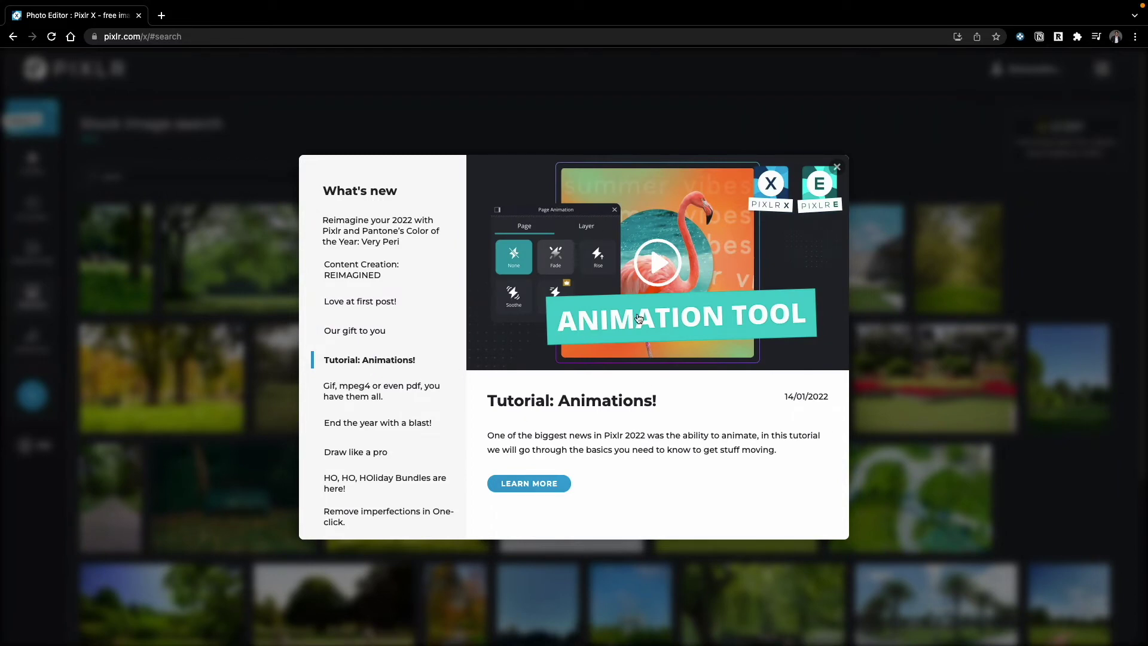
pyautogui.click(836, 166)
pyautogui.click(178, 175)
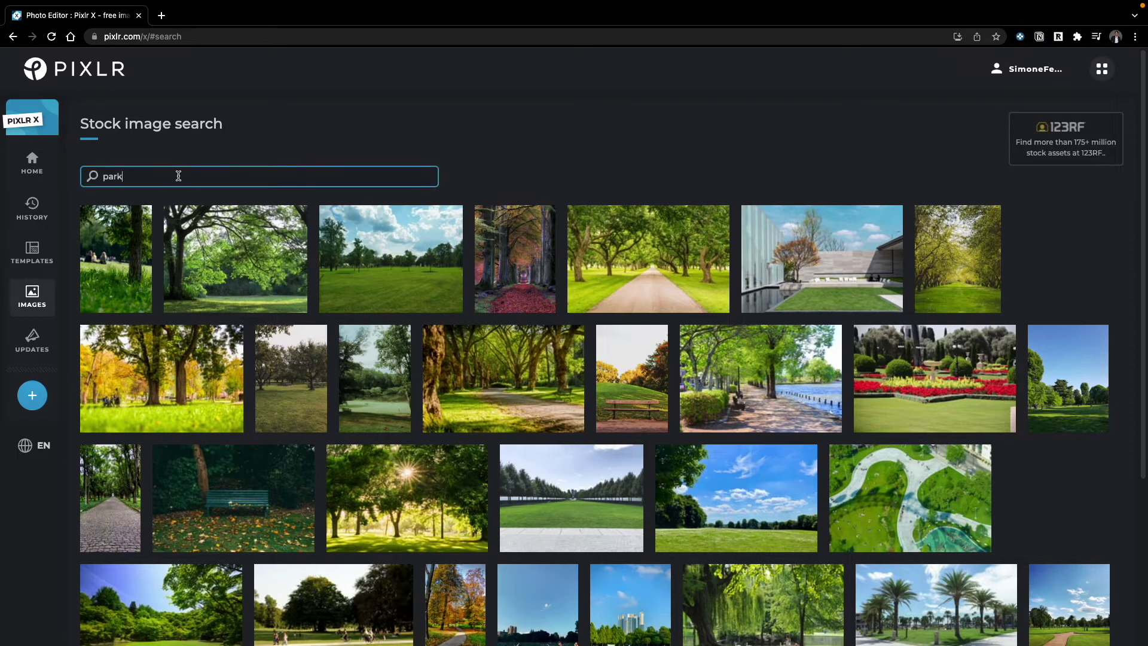
# Replace 'park' with 'portrait male' and reopen the hat portrait at Full HD size.
pyautogui.press('BackSpace')
pyautogui.press('BackSpace')
pyautogui.press('BackSpace')
pyautogui.press('BackSpace')
pyautogui.write('portrait')
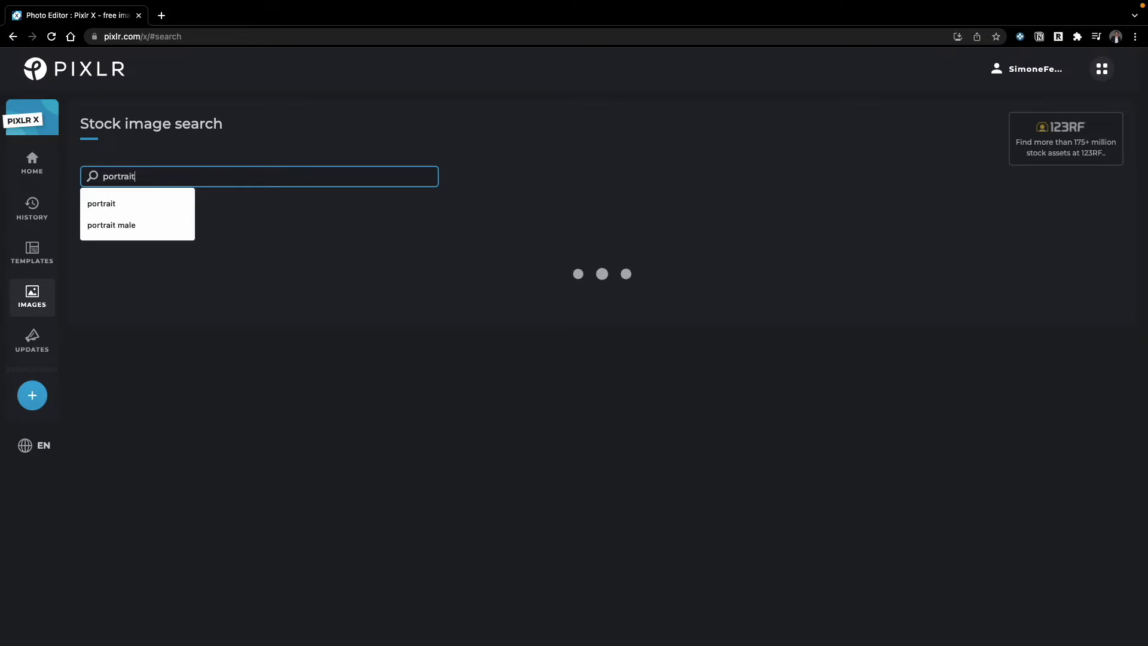
pyautogui.write(' male')
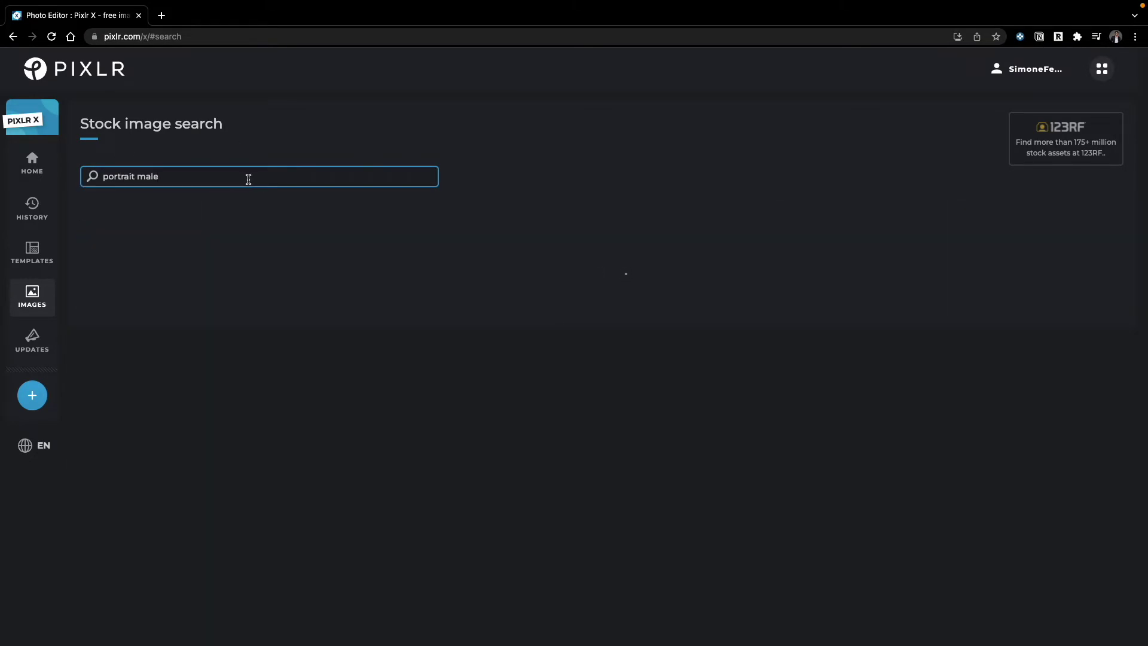
pyautogui.click(372, 378)
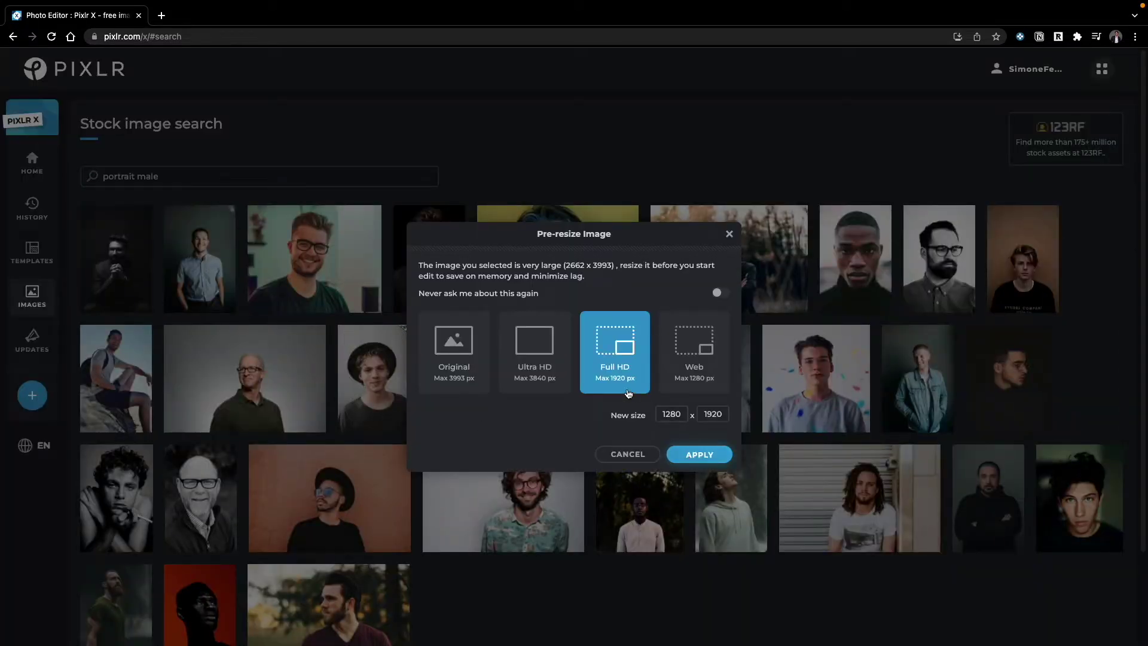
pyautogui.click(628, 393)
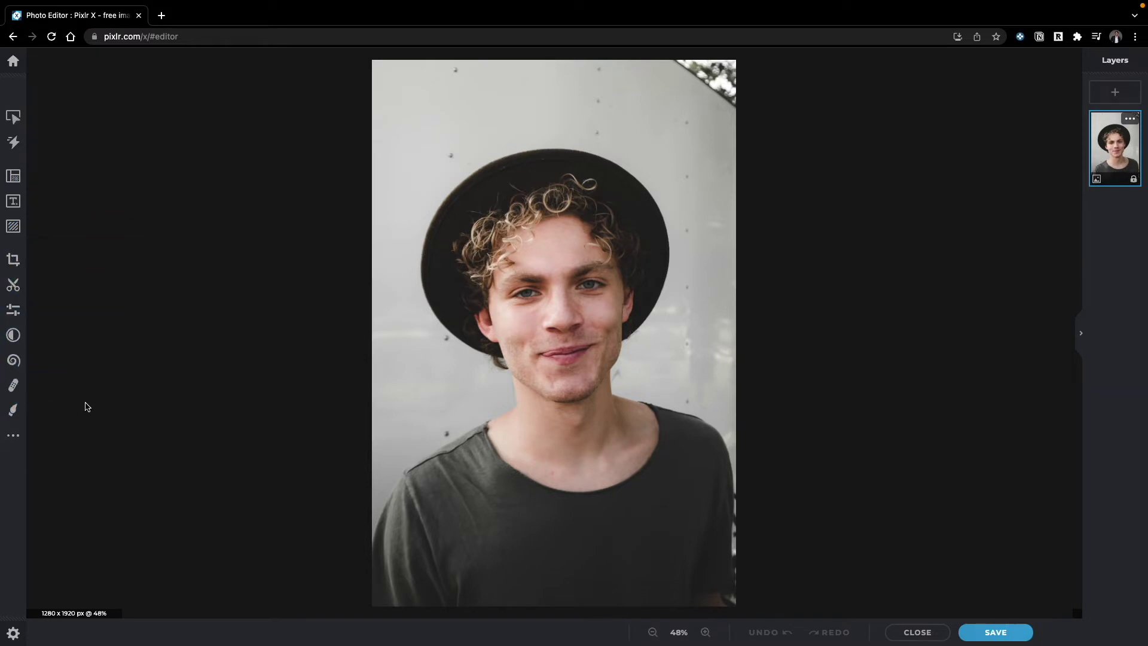
# Unlock the portrait's background layer and expand its Transform settings.
pyautogui.click(12, 119)
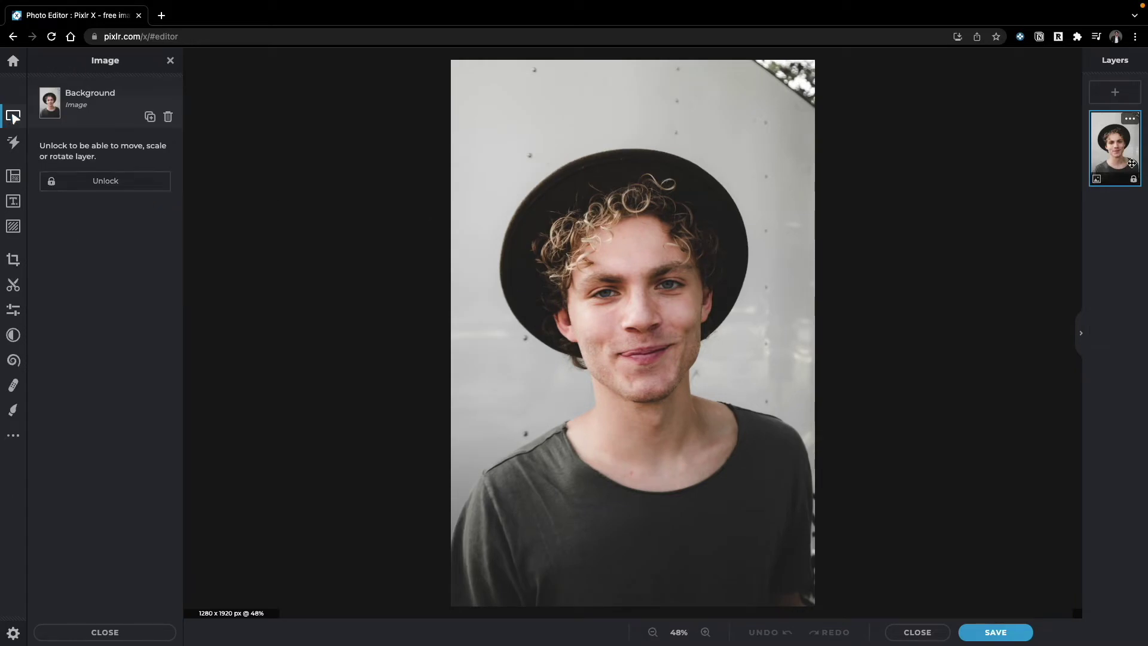
pyautogui.click(114, 182)
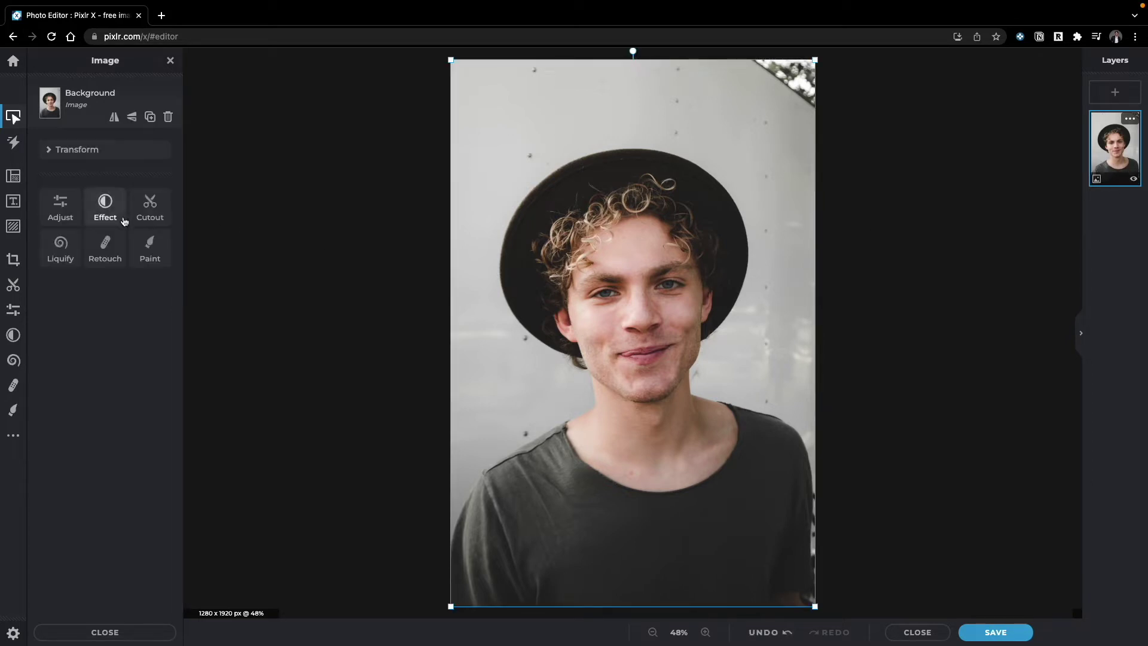
pyautogui.click(49, 150)
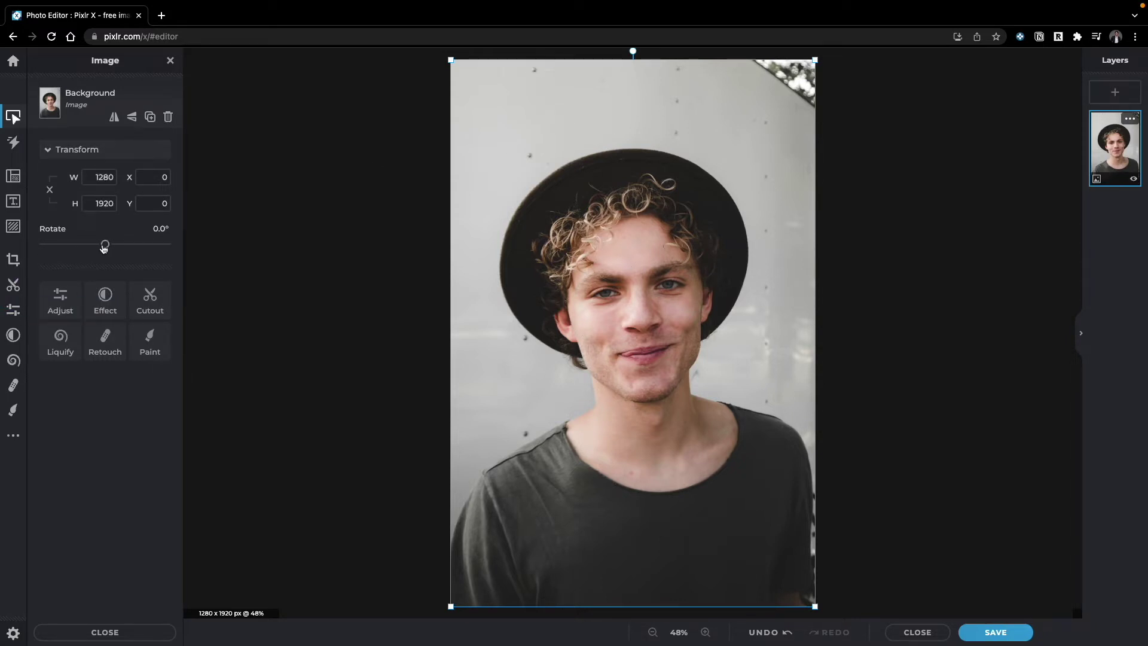
# Try rotating and horizontally flipping the portrait, then undo the flip and rotation.
pyautogui.moveTo(105, 244); pyautogui.dragTo(114, 244)
pyautogui.click(107, 202)
pyautogui.moveTo(106, 202); pyautogui.dragTo(77, 204)
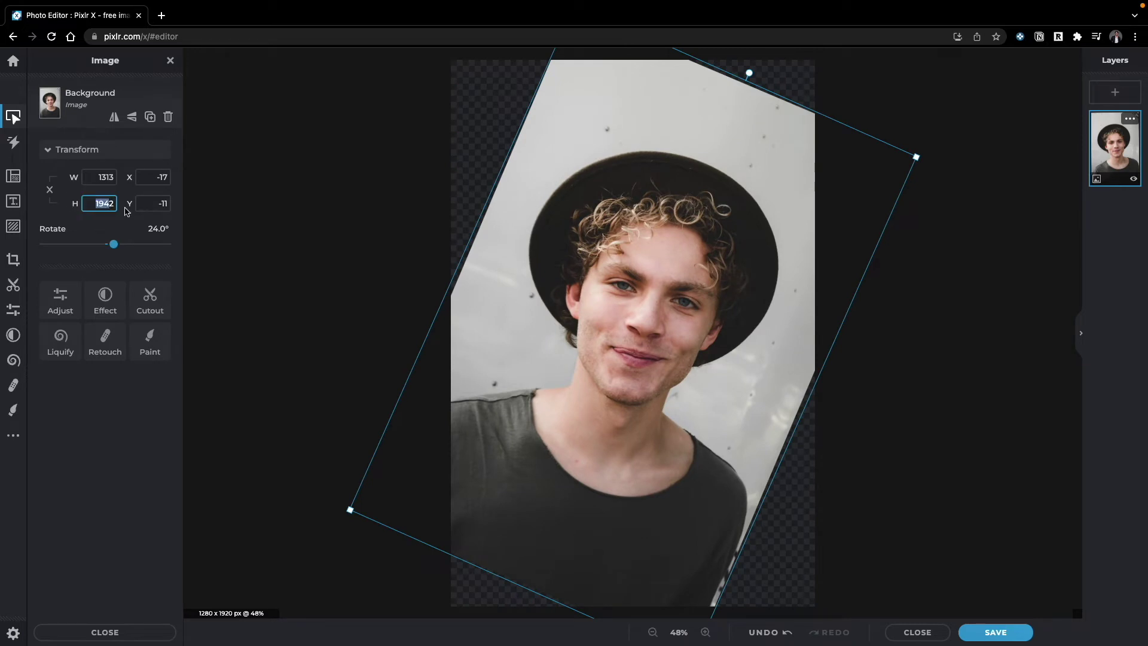
pyautogui.doubleClick(110, 246)
pyautogui.moveTo(106, 245)
pyautogui.mouseDown()
pyautogui.moveTo(94, 245)
pyautogui.moveTo(110, 245)
pyautogui.mouseUp()
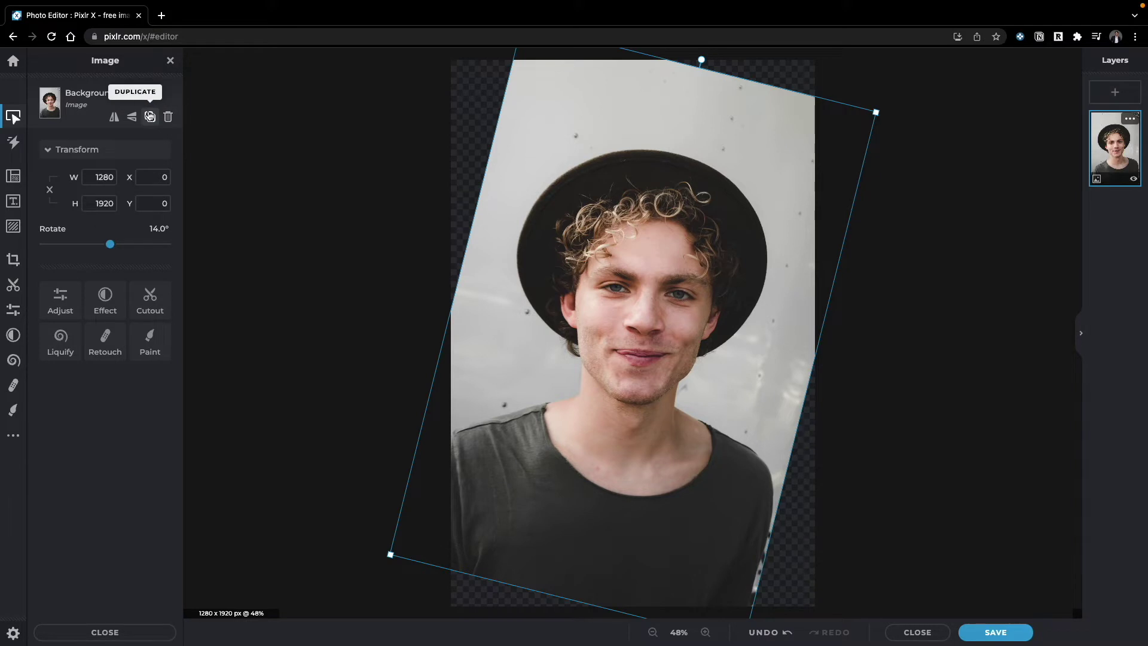
pyautogui.click(115, 118)
pyautogui.hotkey('ctrl', 'z')
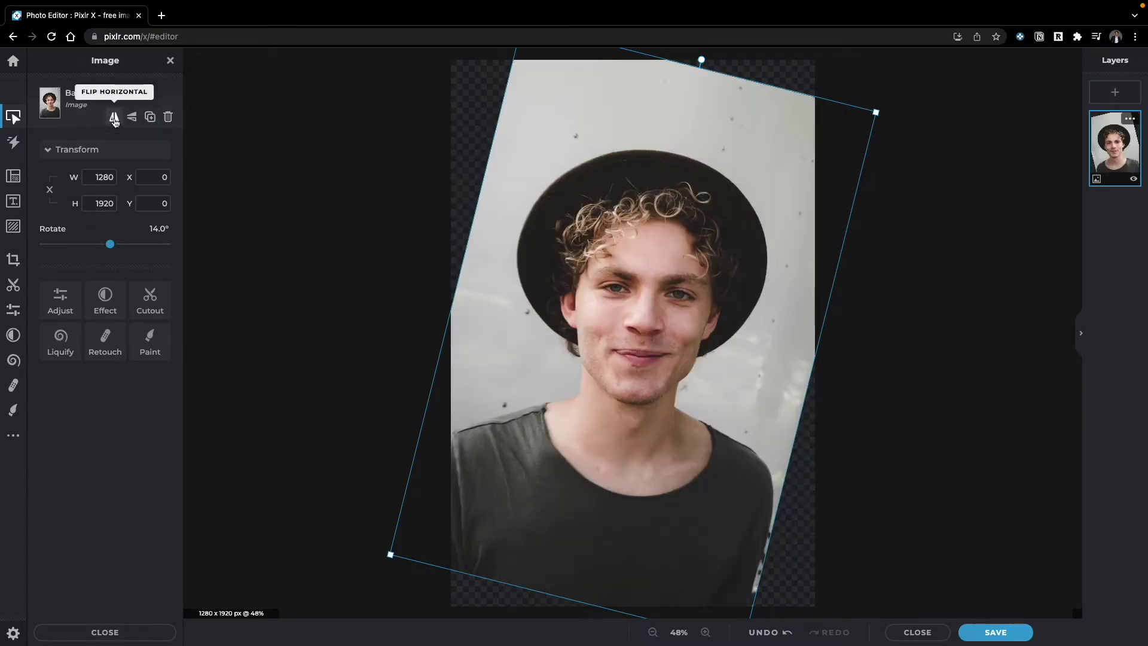
pyautogui.hotkey('ctrl', 'z')
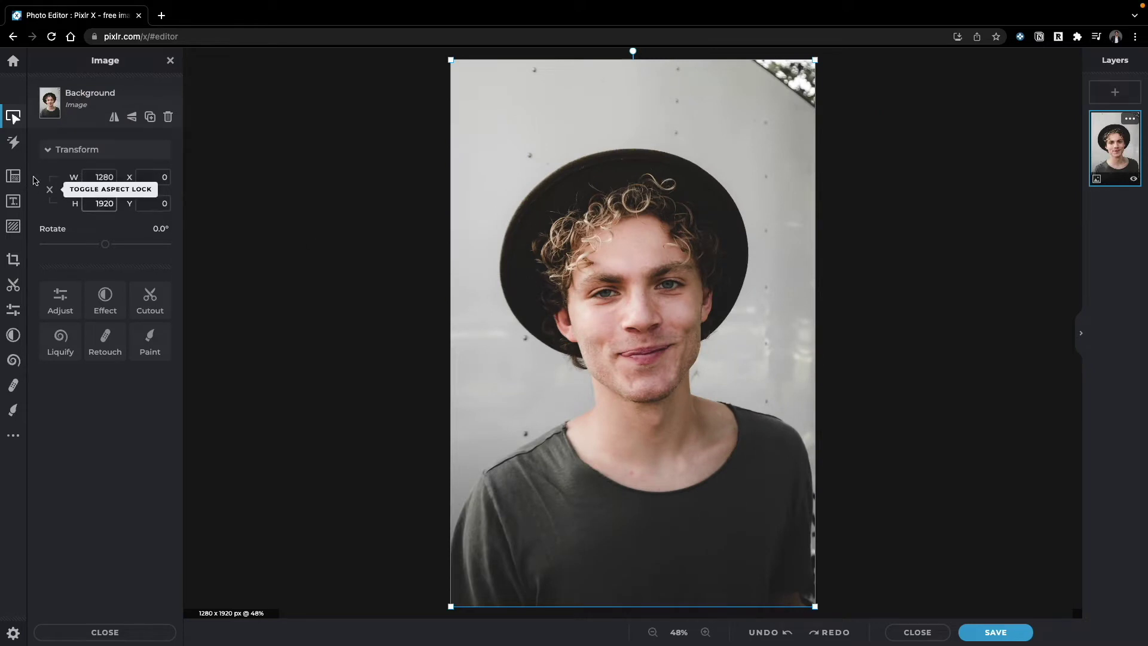
# Preview the Animation presets, then switch to the Layout & Template panel.
pyautogui.click(14, 142)
pyautogui.moveTo(141, 109)
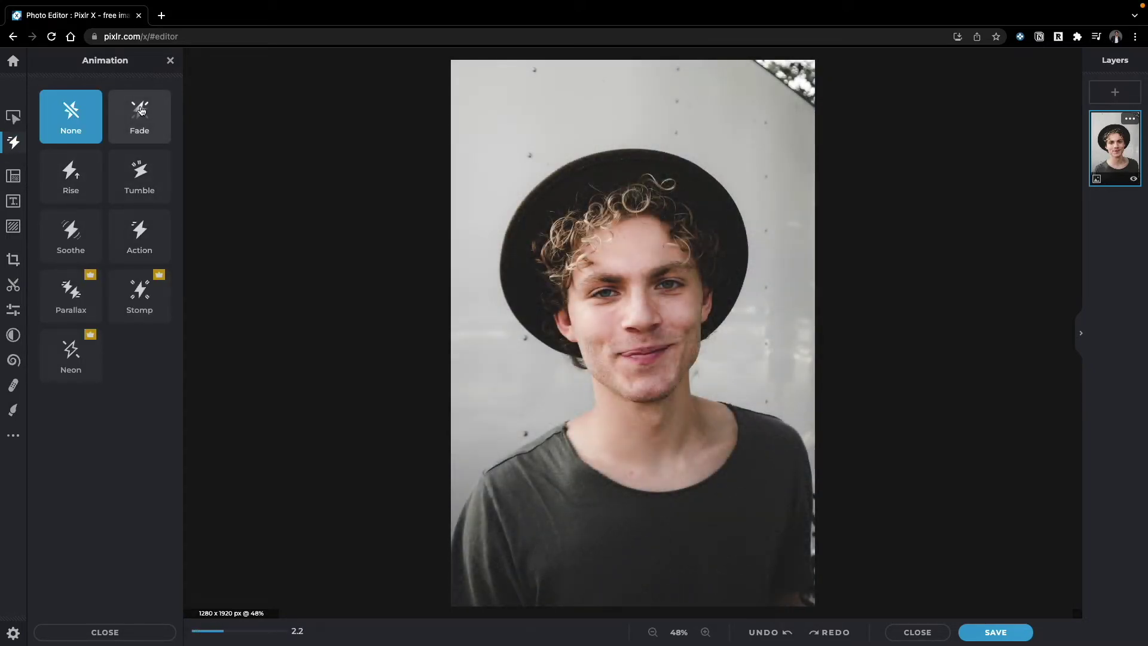
pyautogui.moveTo(124, 189)
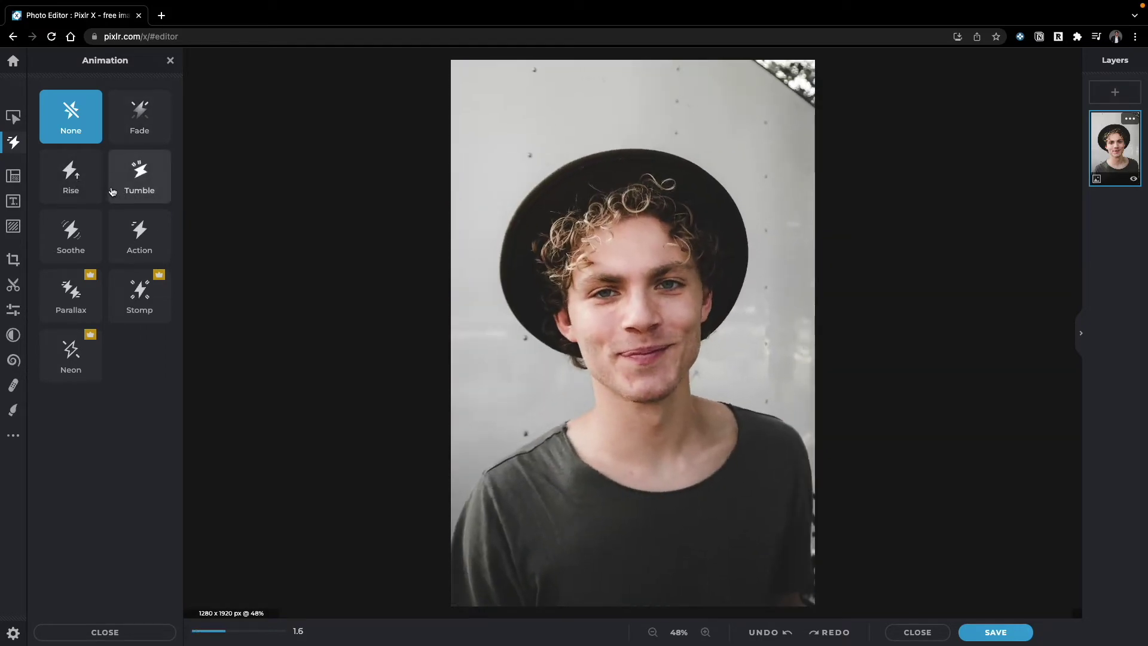
pyautogui.moveTo(148, 291)
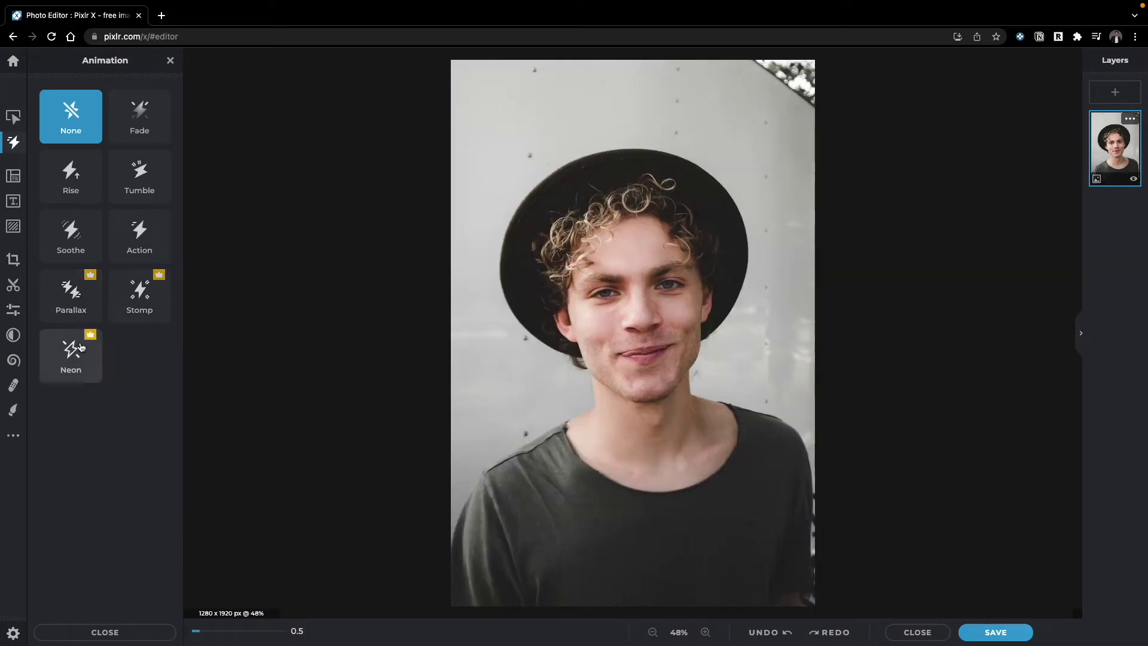
pyautogui.click(12, 178)
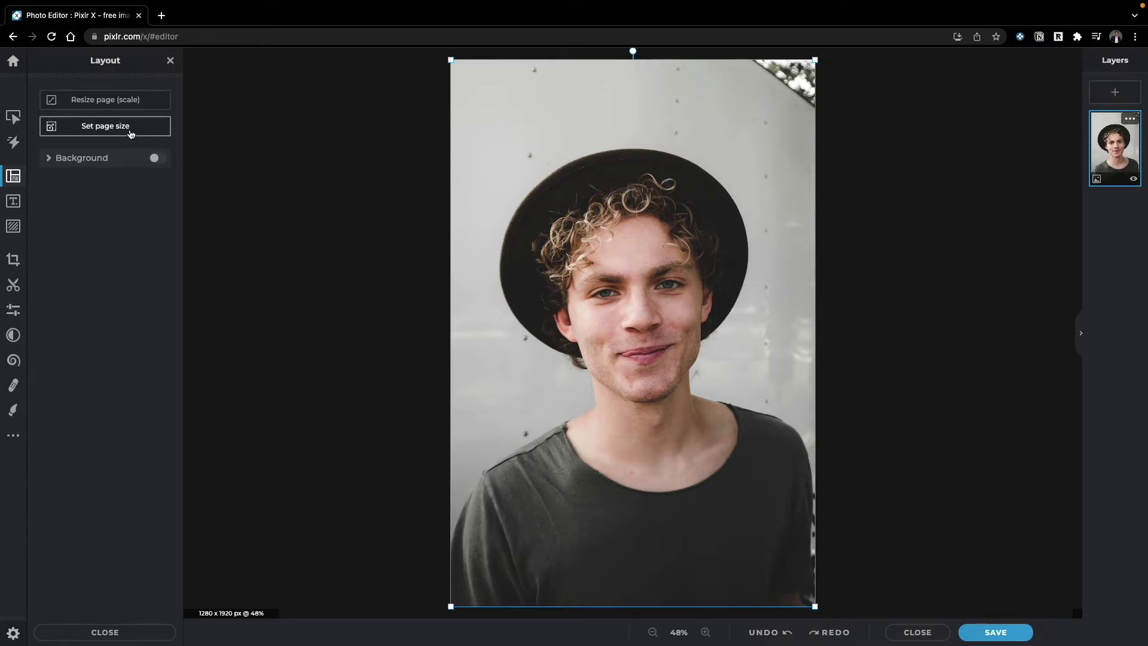
# Add a default 'Lorem ipsum' text layer and select its placeholder text.
pyautogui.click(13, 203)
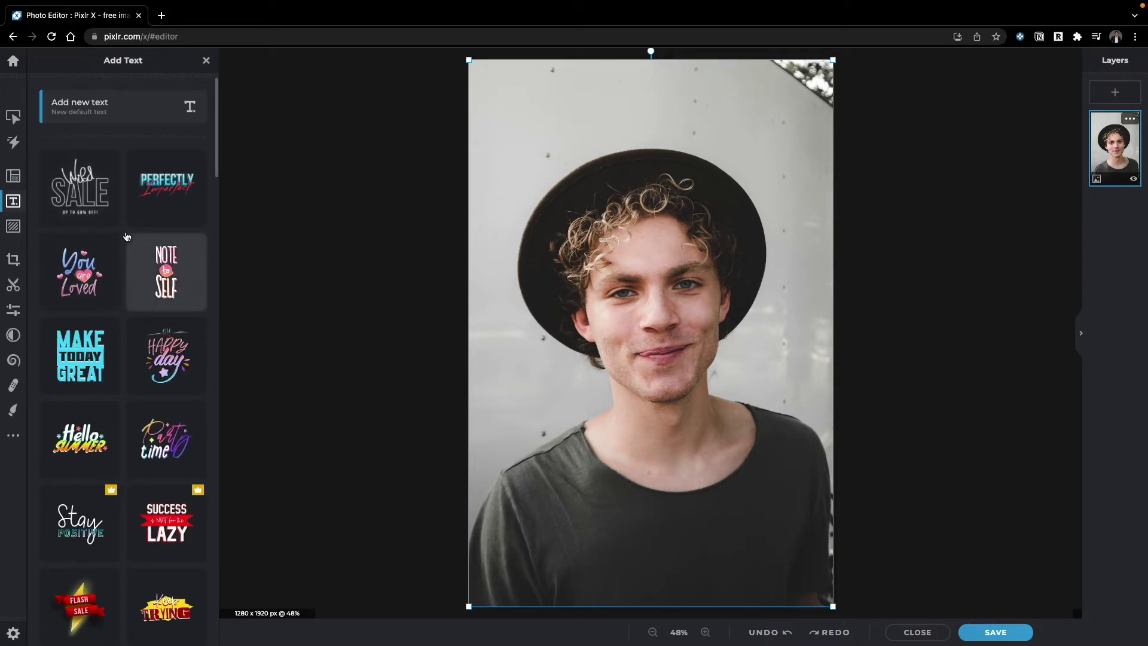
pyautogui.click(84, 105)
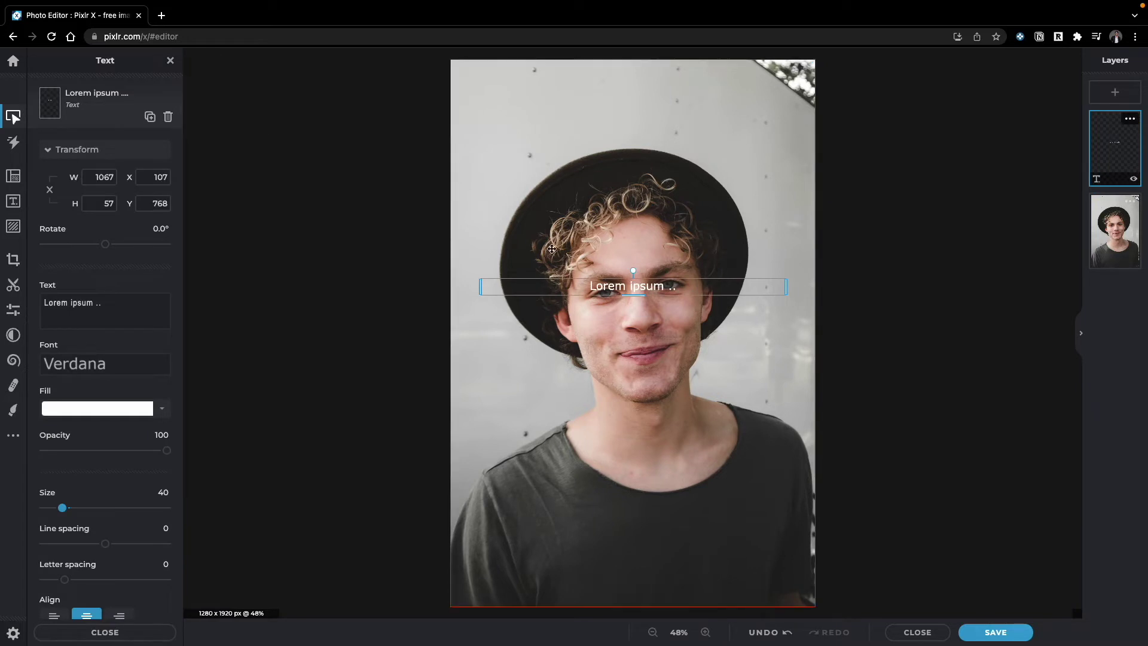
pyautogui.doubleClick(616, 290)
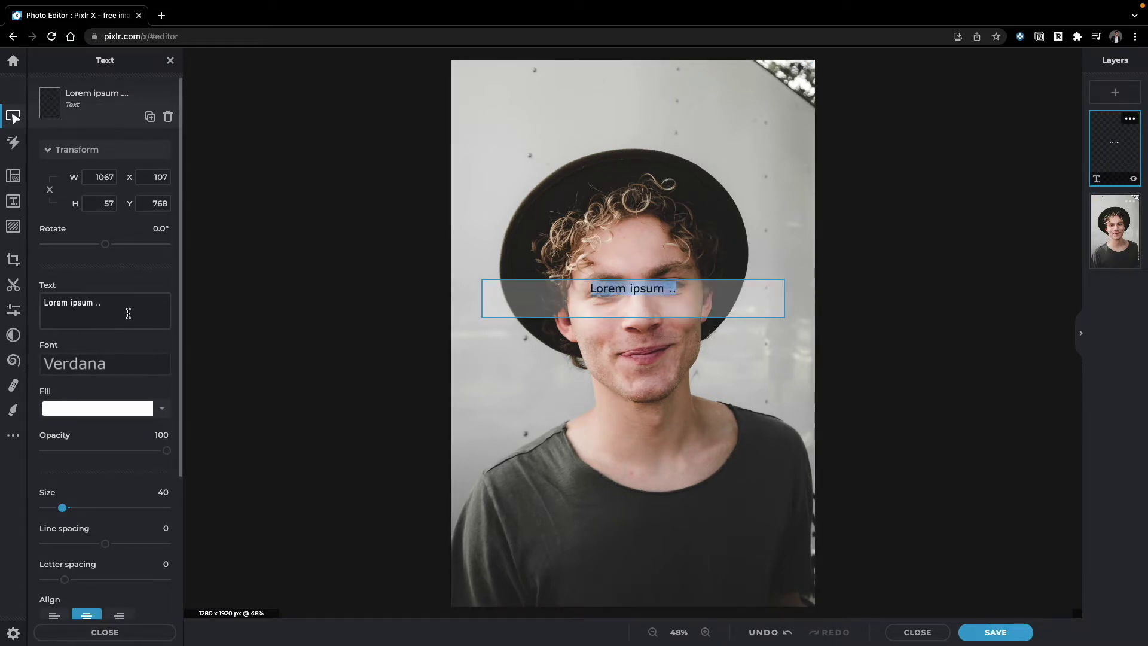
pyautogui.click(120, 365)
pyautogui.scroll(-1, 126, 412)
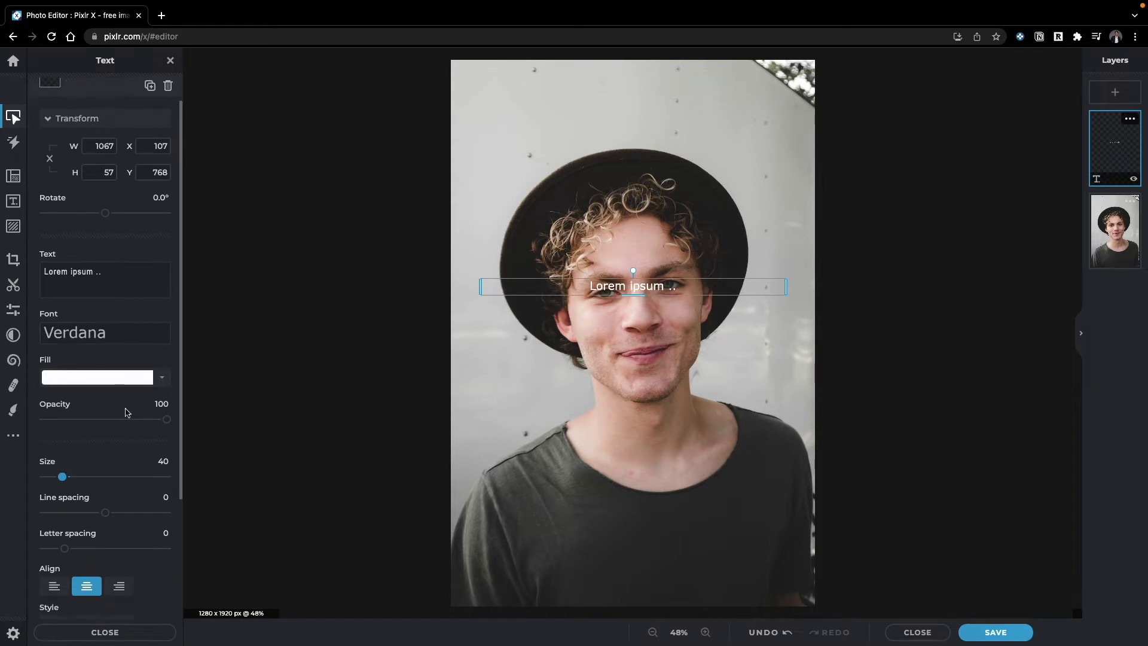
pyautogui.scroll(-3, 126, 412)
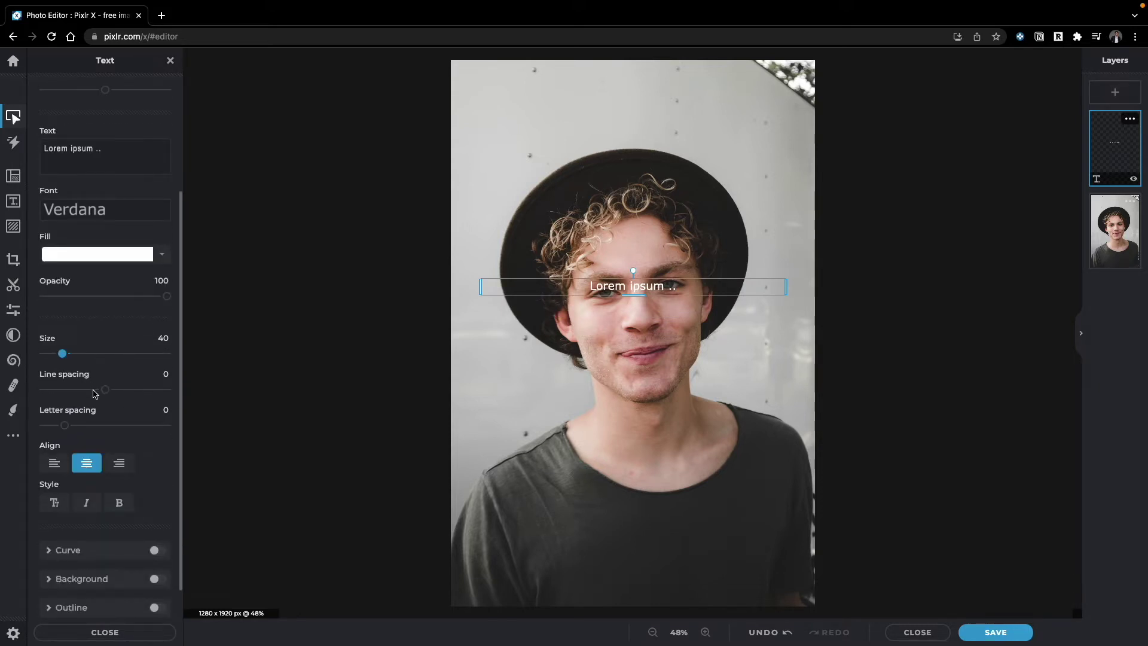
pyautogui.scroll(-1, 94, 394)
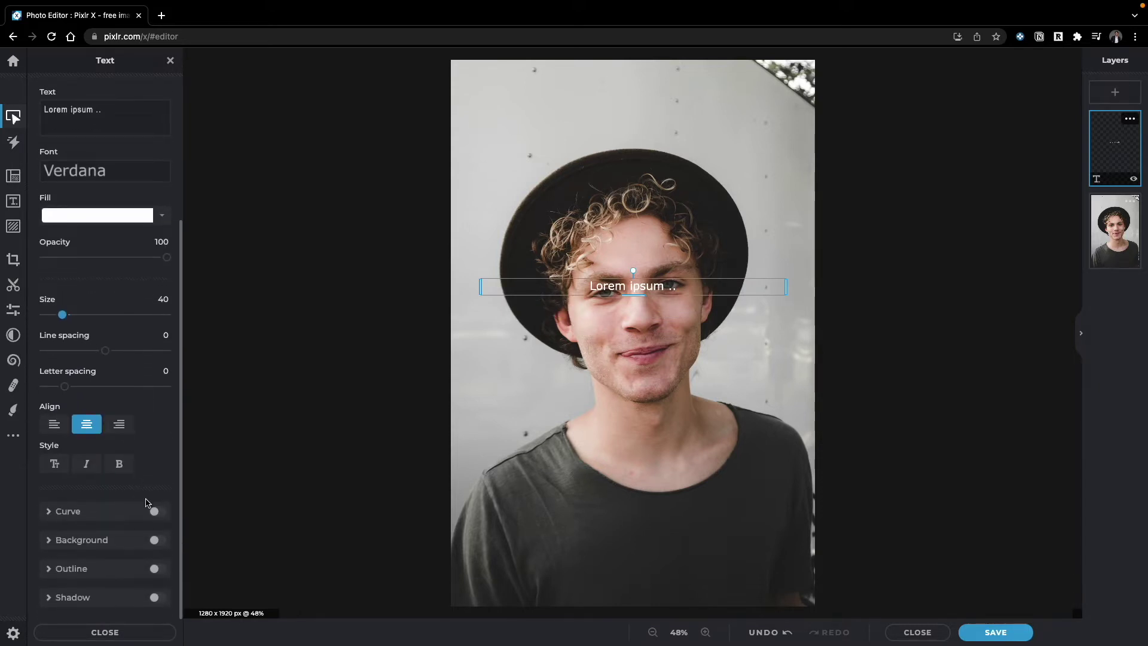
# Try the text Background, Outline and Shadow options, then undo the text layer and show text templates.
pyautogui.click(157, 541)
pyautogui.click(157, 541)
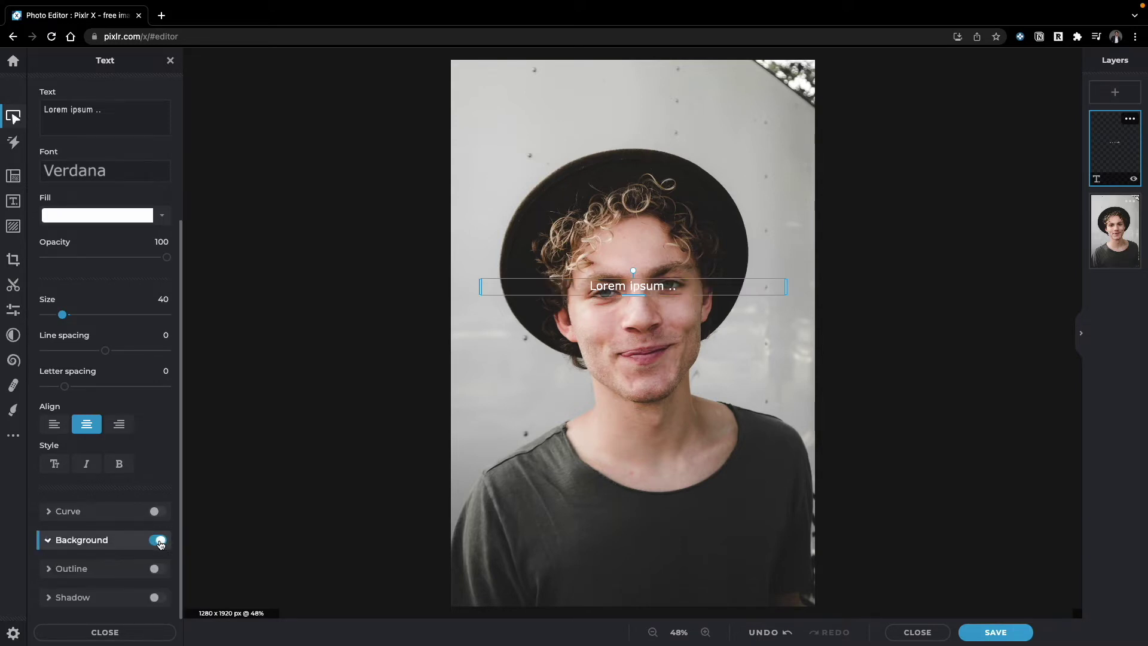
pyautogui.click(156, 570)
pyautogui.click(156, 569)
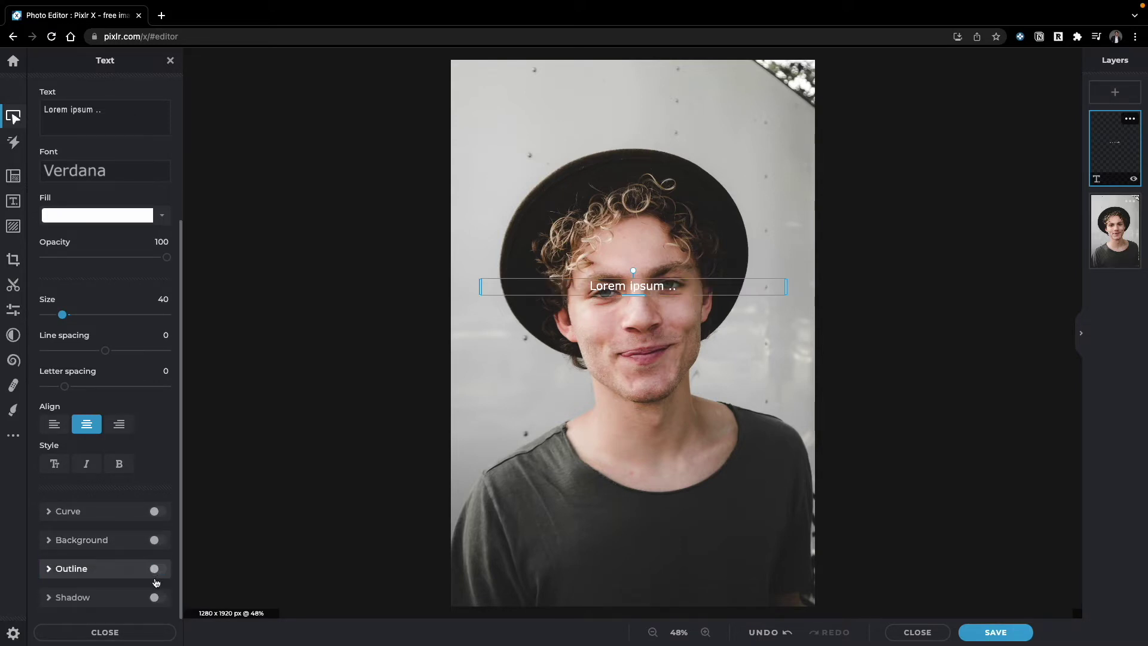
pyautogui.click(154, 597)
pyautogui.click(155, 597)
pyautogui.scroll(3, 111, 299)
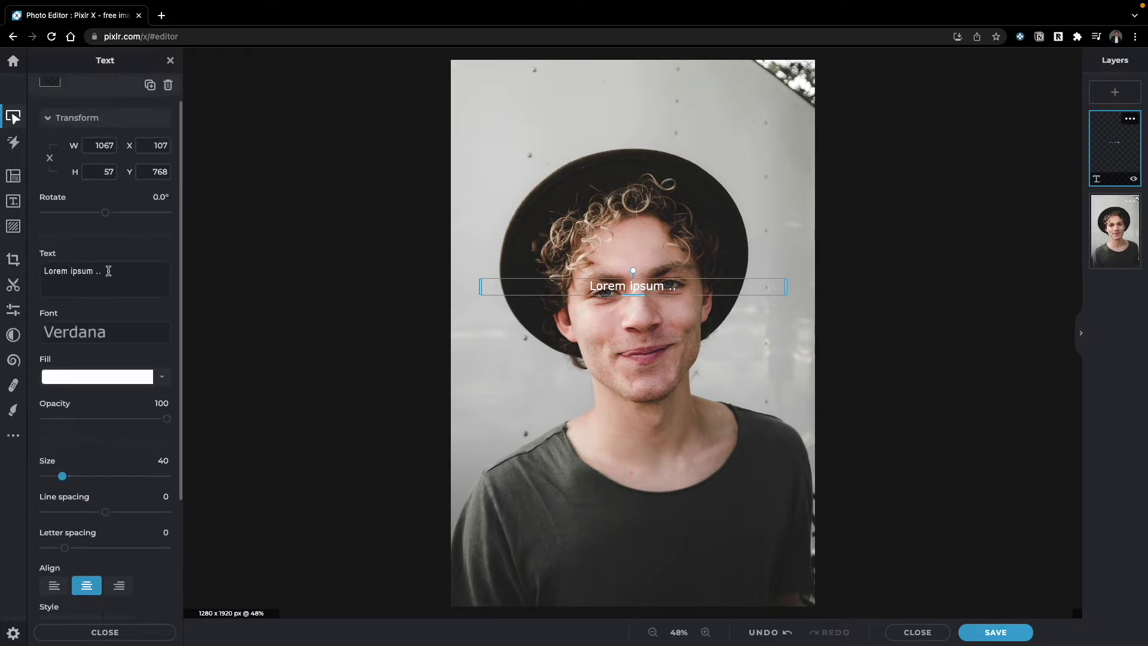
pyautogui.hotkey('ctrl', 'z')
pyautogui.click(13, 201)
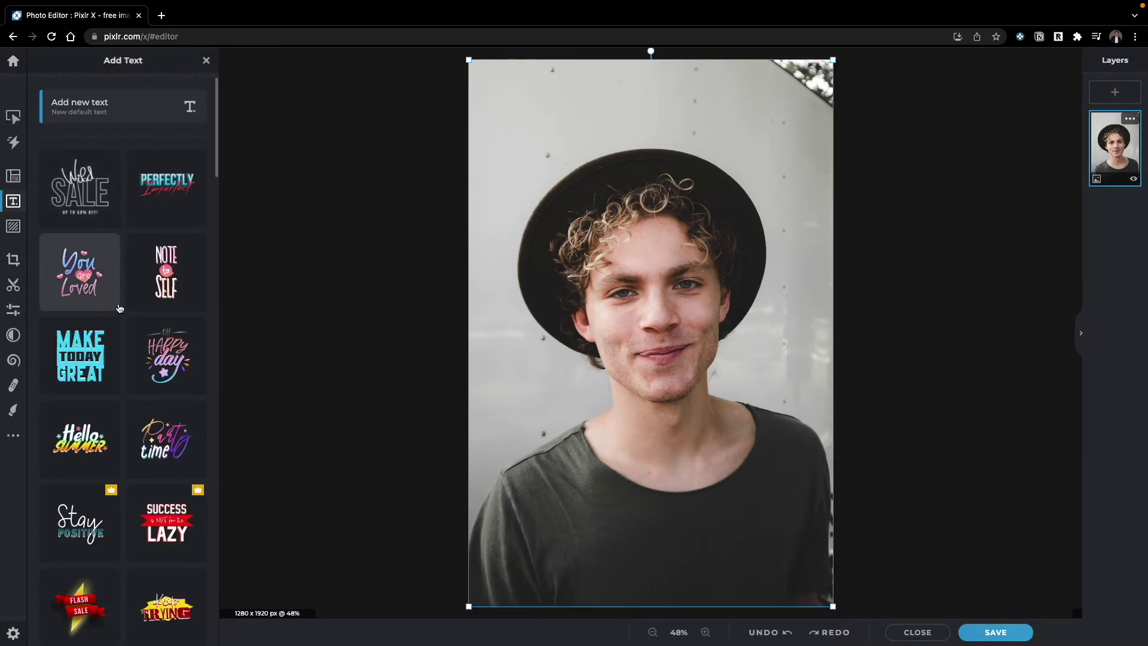
# Add the GET IT DOWN template from the Add Text list.
pyautogui.scroll(-10, 119, 307)
pyautogui.scroll(-7, 119, 307)
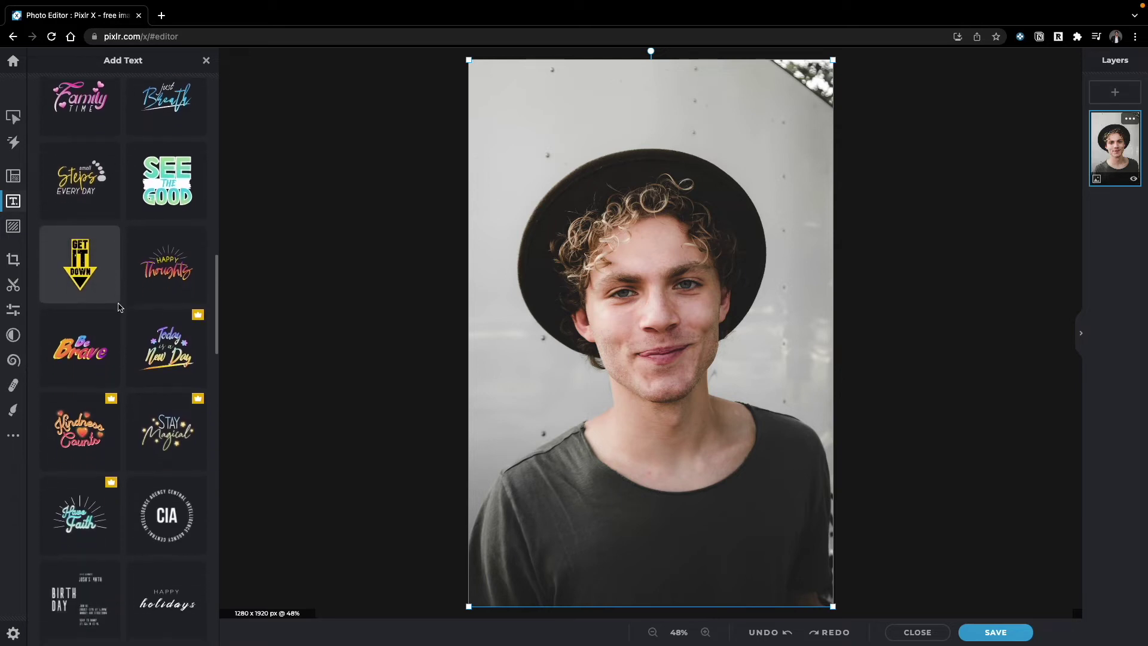
pyautogui.scroll(-1, 119, 307)
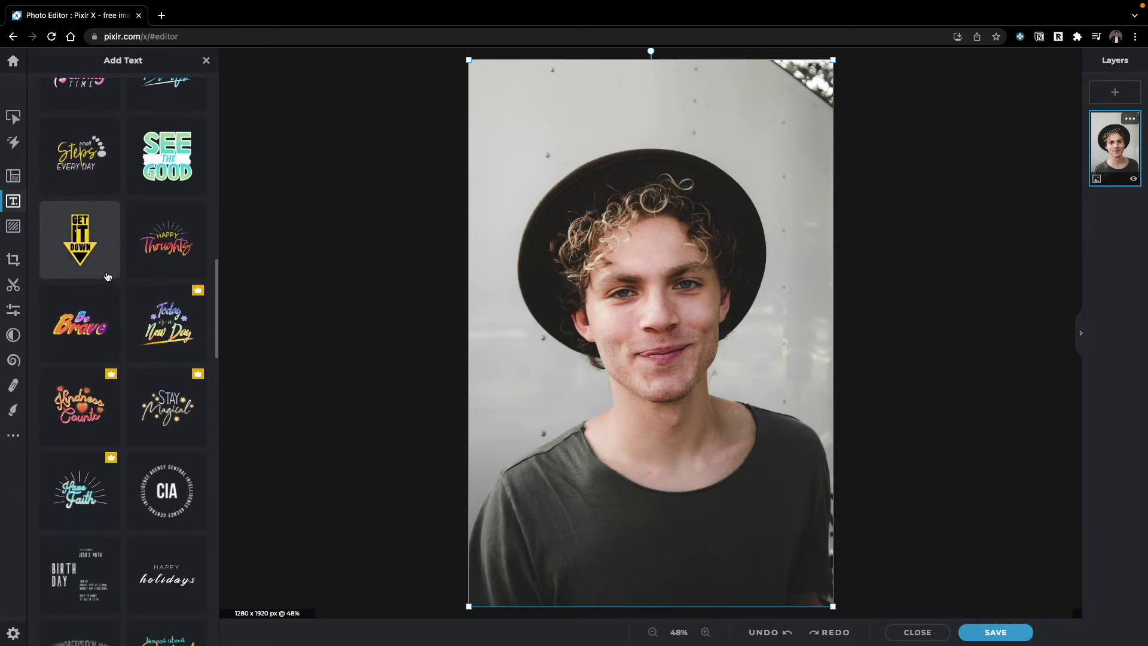
pyautogui.scroll(-5, 107, 276)
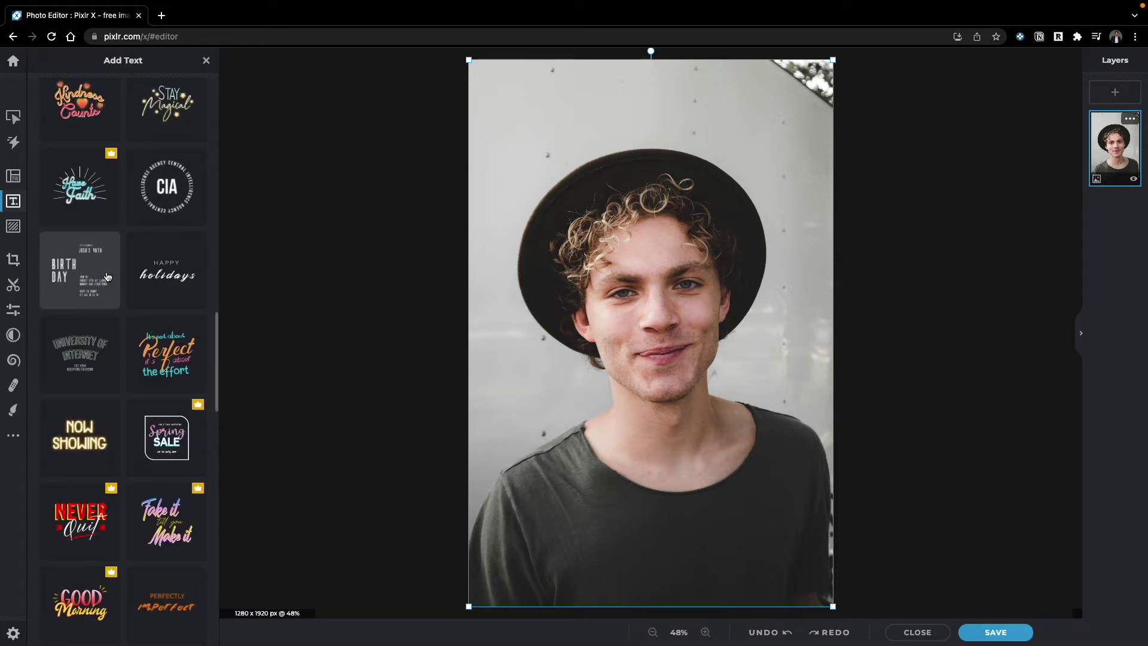
pyautogui.scroll(5, 96, 263)
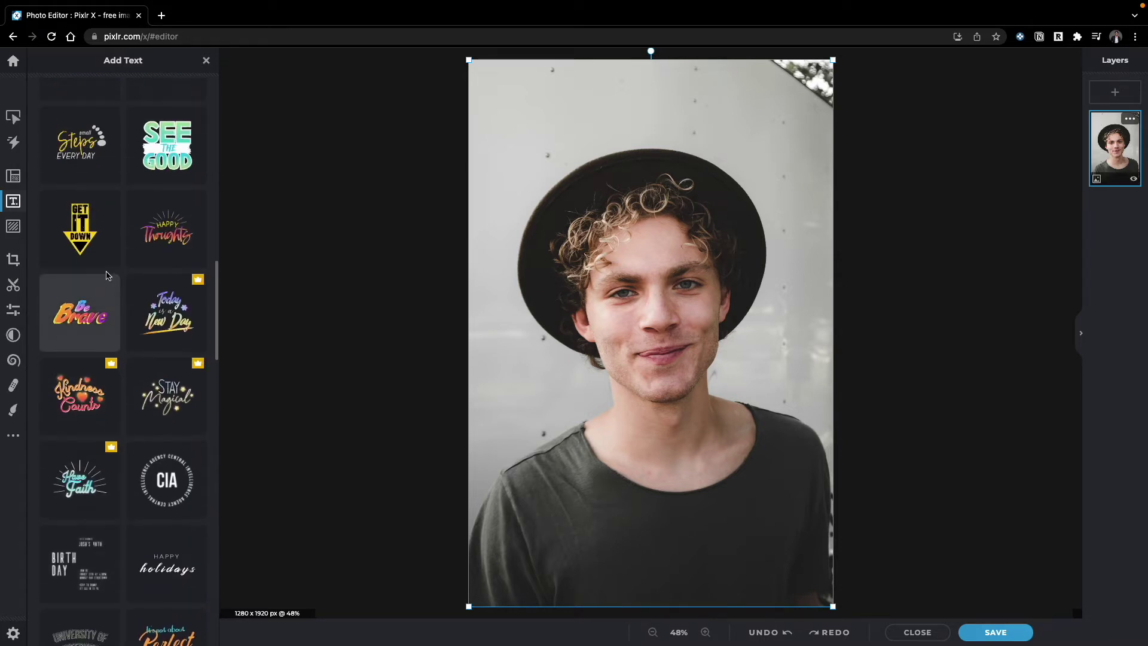
pyautogui.click(85, 249)
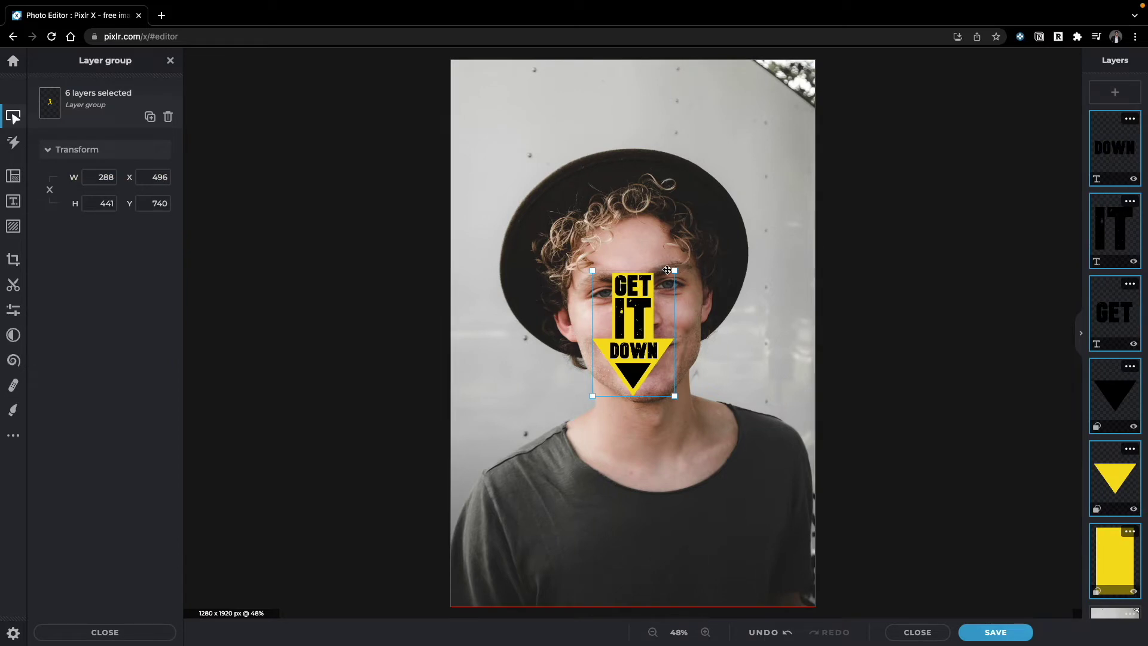
# Enlarge, reposition, then shrink the yellow GET IT DOWN graphic over the man's chin.
pyautogui.moveTo(675, 269); pyautogui.dragTo(747, 141)
pyautogui.moveTo(696, 241); pyautogui.dragTo(655, 263)
pyautogui.moveTo(715, 164); pyautogui.dragTo(756, 123)
pyautogui.moveTo(692, 208); pyautogui.dragTo(677, 235)
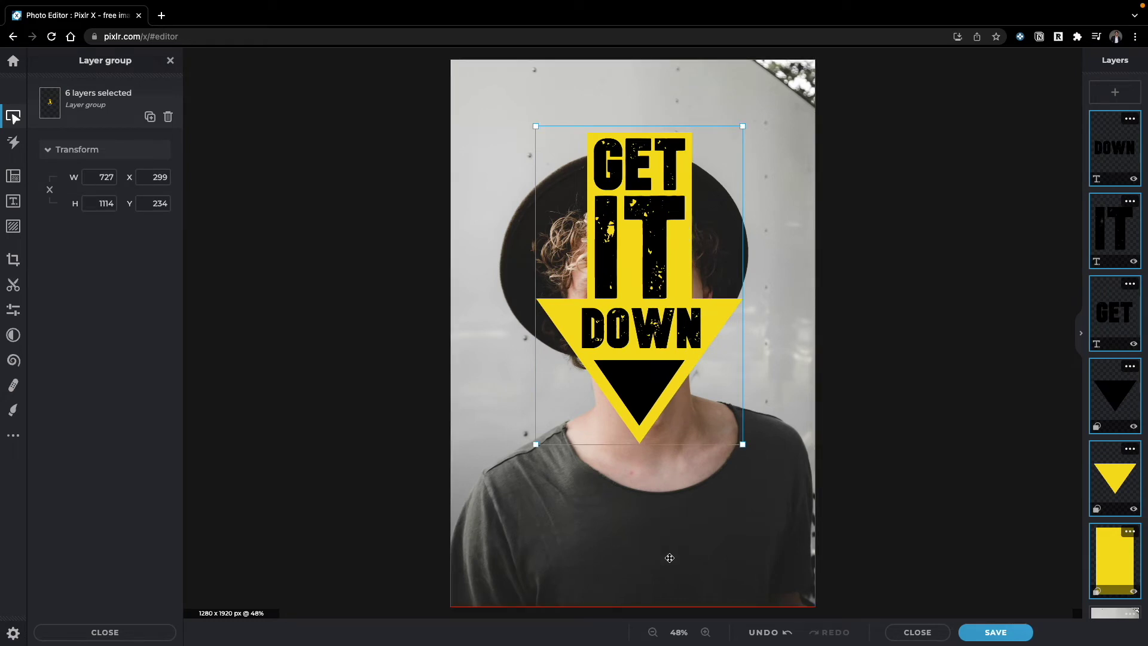
pyautogui.moveTo(743, 126); pyautogui.dragTo(633, 305)
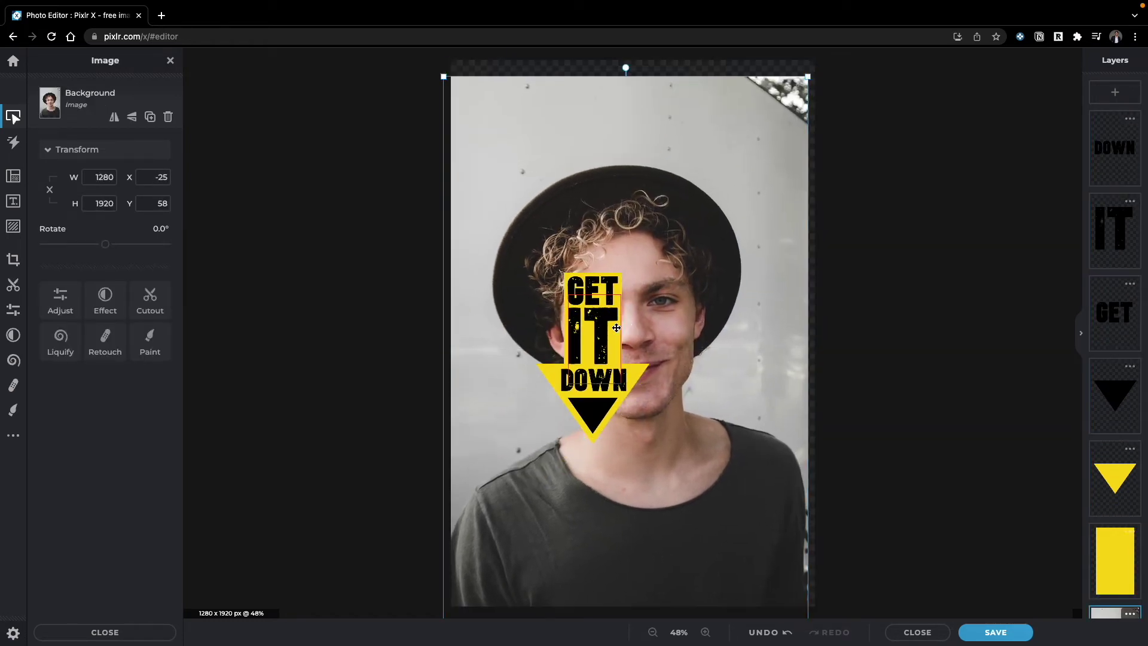
pyautogui.click(594, 335)
pyautogui.click(13, 201)
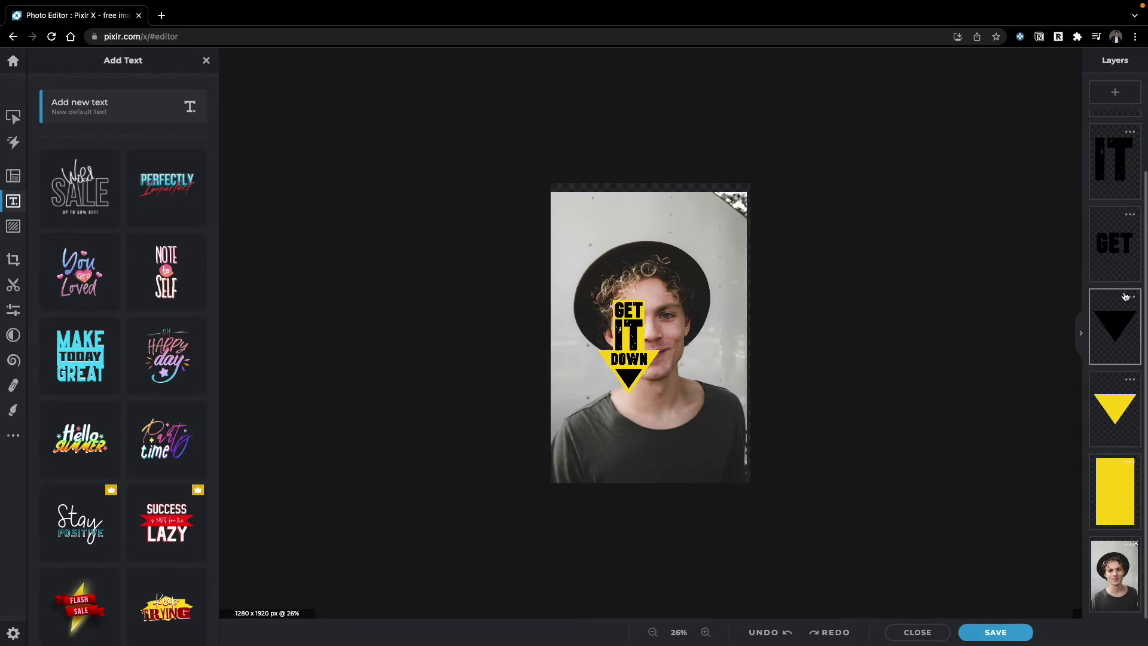
# Recolour the yellow rectangle red by shifting its fill hue.
pyautogui.click(1126, 489)
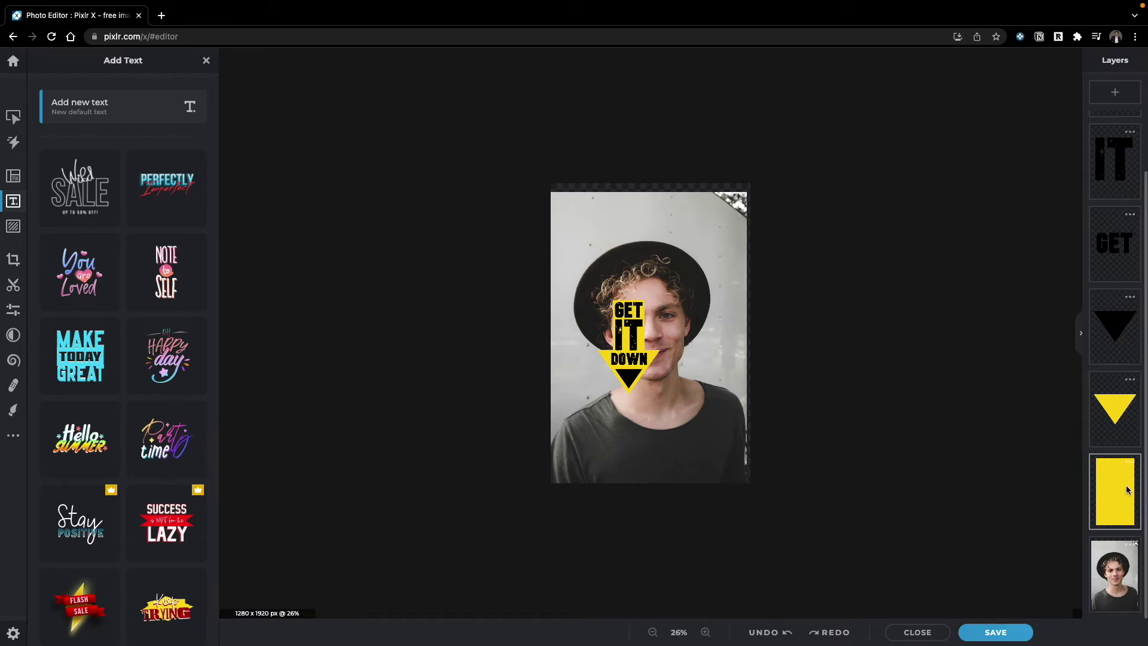
pyautogui.click(1126, 488)
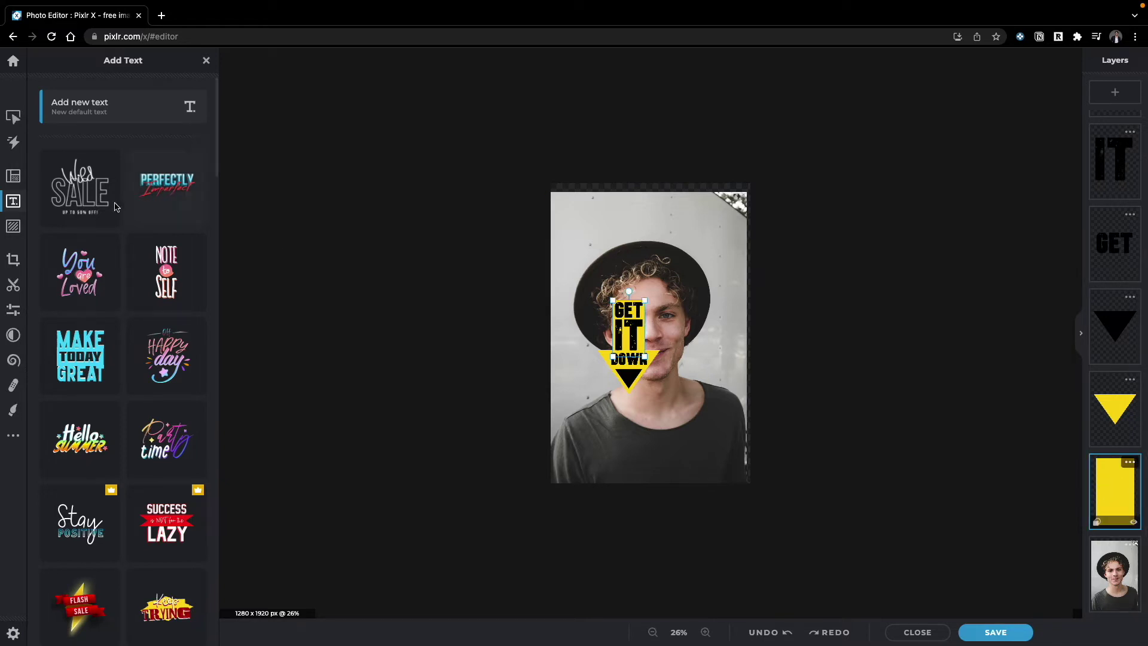
pyautogui.click(13, 226)
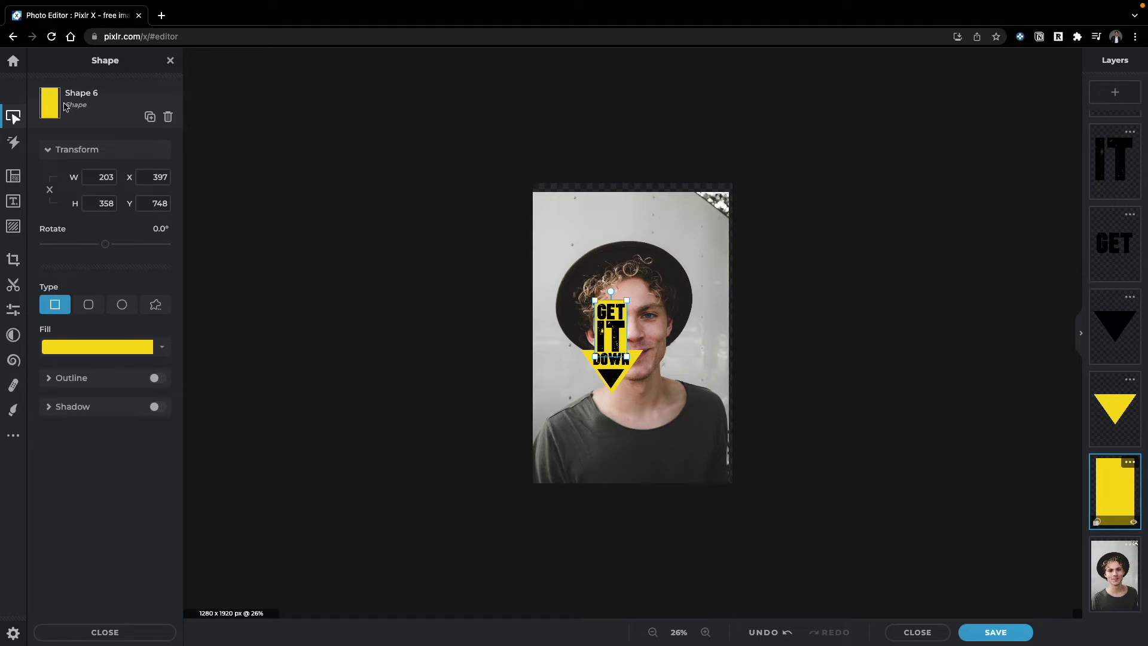
pyautogui.click(160, 348)
pyautogui.moveTo(187, 464); pyautogui.dragTo(202, 465)
pyautogui.click(637, 356)
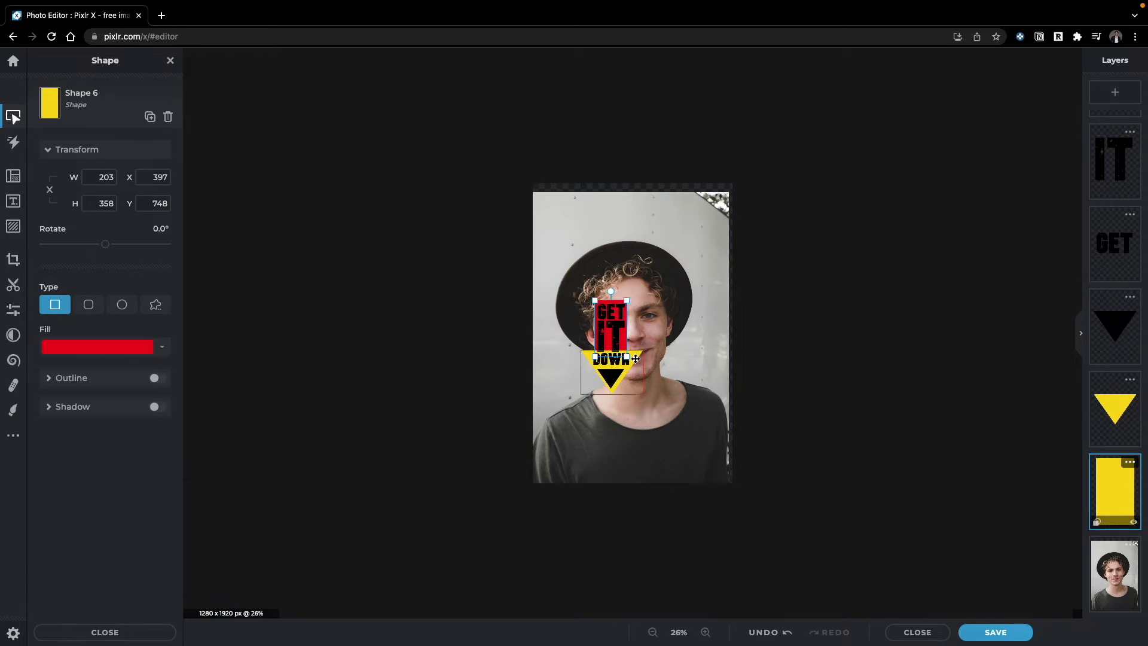
# Change the triangle's fill colour to blue.
pyautogui.click(637, 357)
pyautogui.click(159, 390)
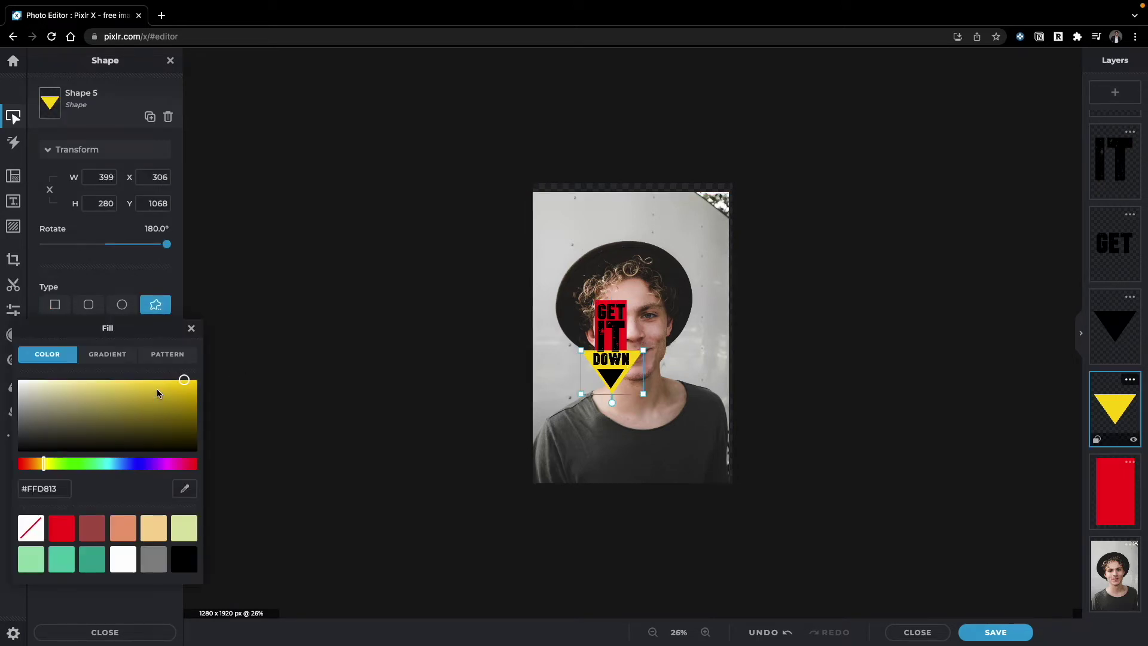
pyautogui.moveTo(128, 465); pyautogui.dragTo(131, 466)
pyautogui.click(608, 334)
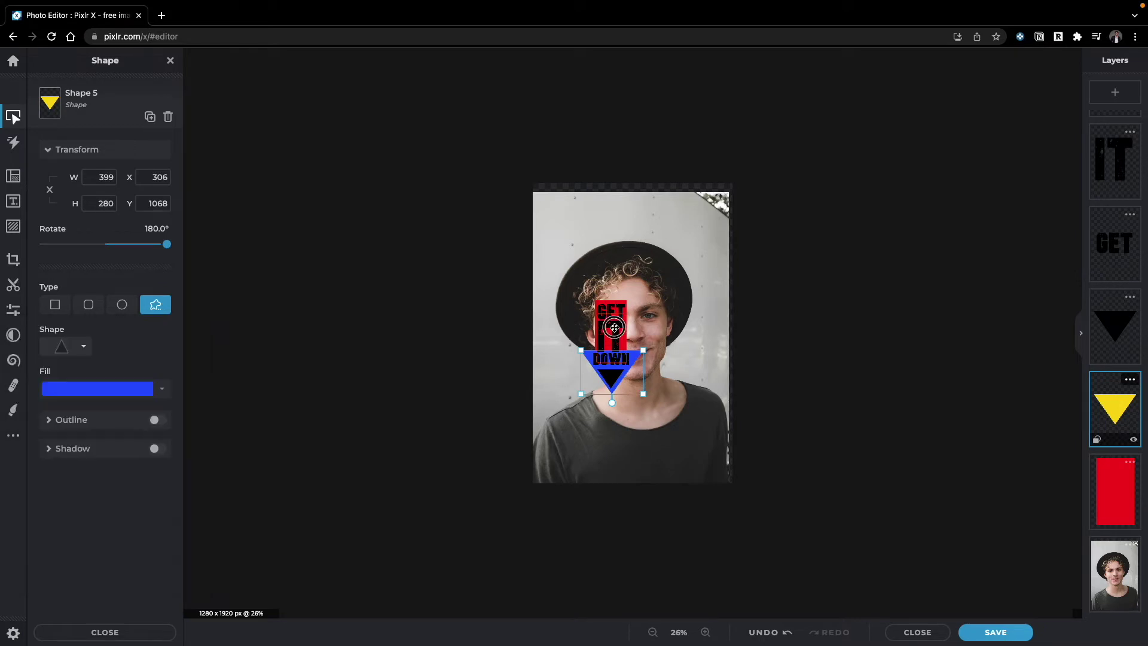
# Make the IT lettering a vivid green.
pyautogui.click(610, 332)
pyautogui.click(156, 410)
pyautogui.moveTo(96, 467); pyautogui.dragTo(76, 465)
pyautogui.moveTo(150, 382); pyautogui.dragTo(252, 347)
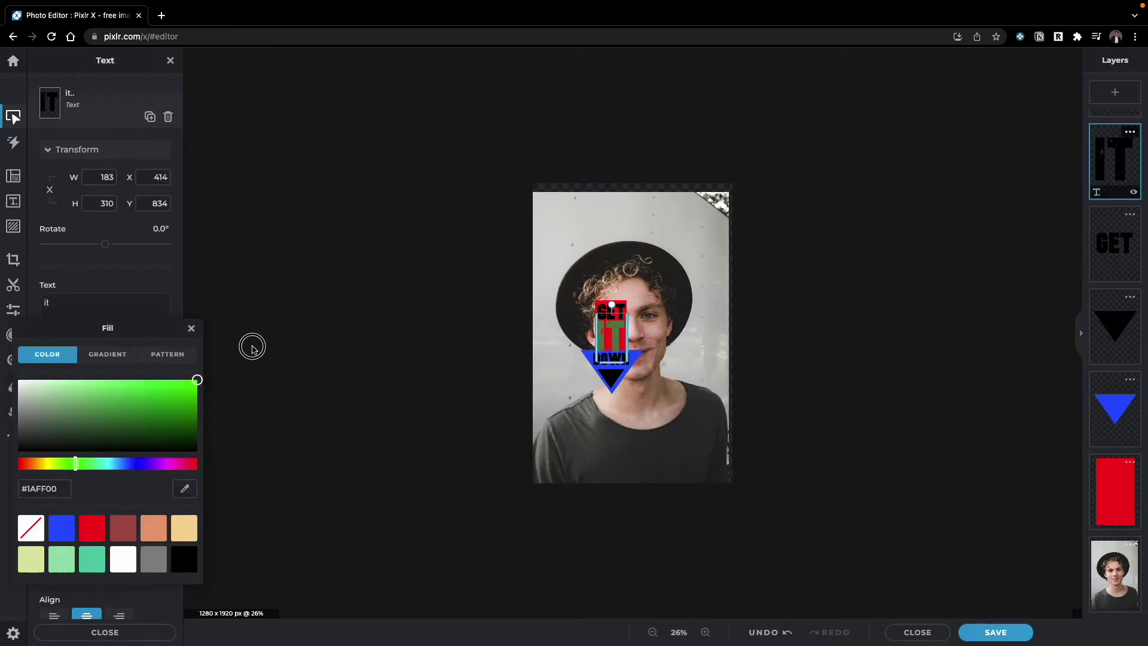
pyautogui.click(253, 347)
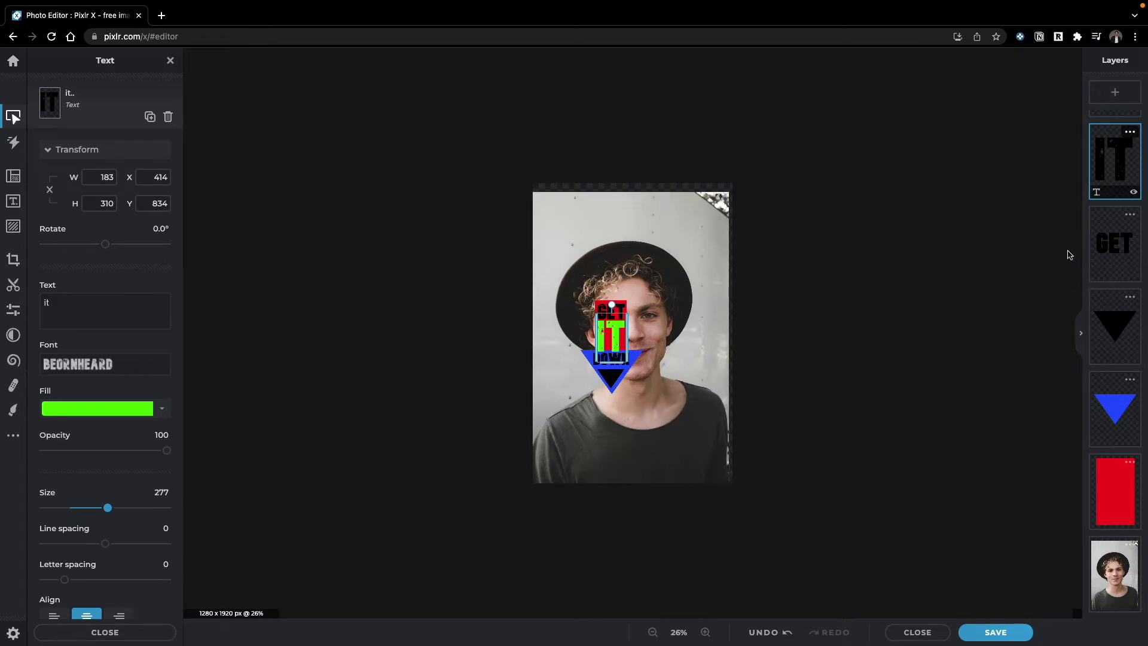
# Undo the template so only the 1280 x 1920 portrait layer remains.
pyautogui.scroll(1, 1122, 208)
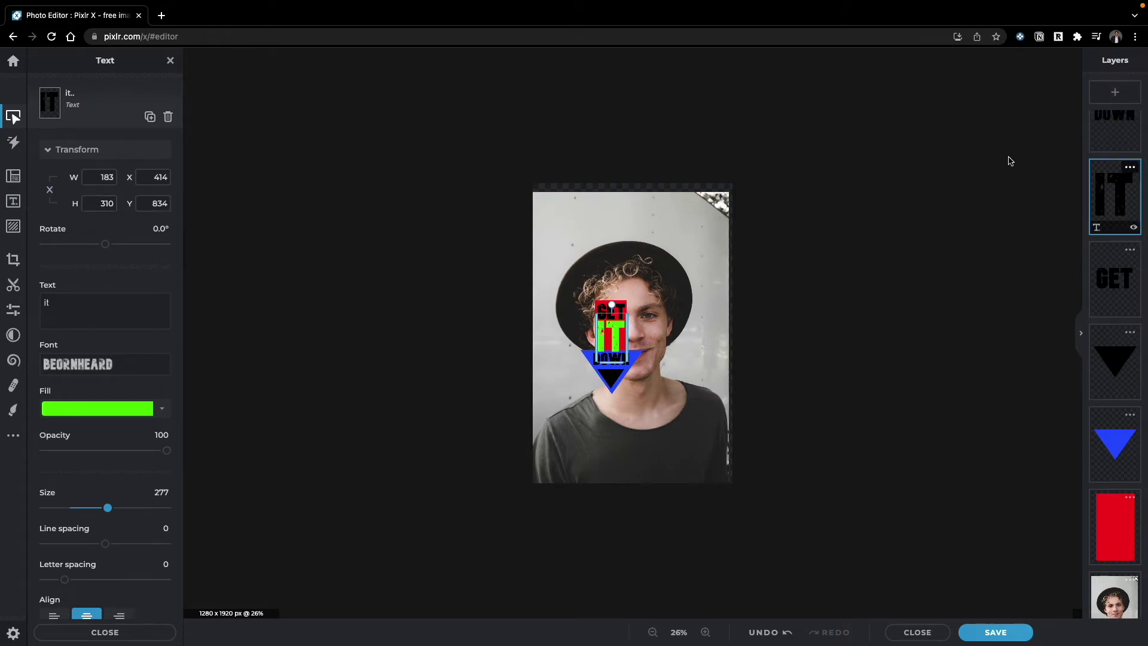
pyautogui.click(1114, 129)
pyautogui.hotkey('ctrl', 'z')
pyautogui.hotkey('ctrl', 'z')
pyautogui.hotkey('ctrl', 'z')
pyautogui.hotkey('ctrl', 'z')
pyautogui.hotkey('ctrl', 'z')
pyautogui.hotkey('ctrl', 'z')
pyautogui.hotkey('ctrl', 'z')
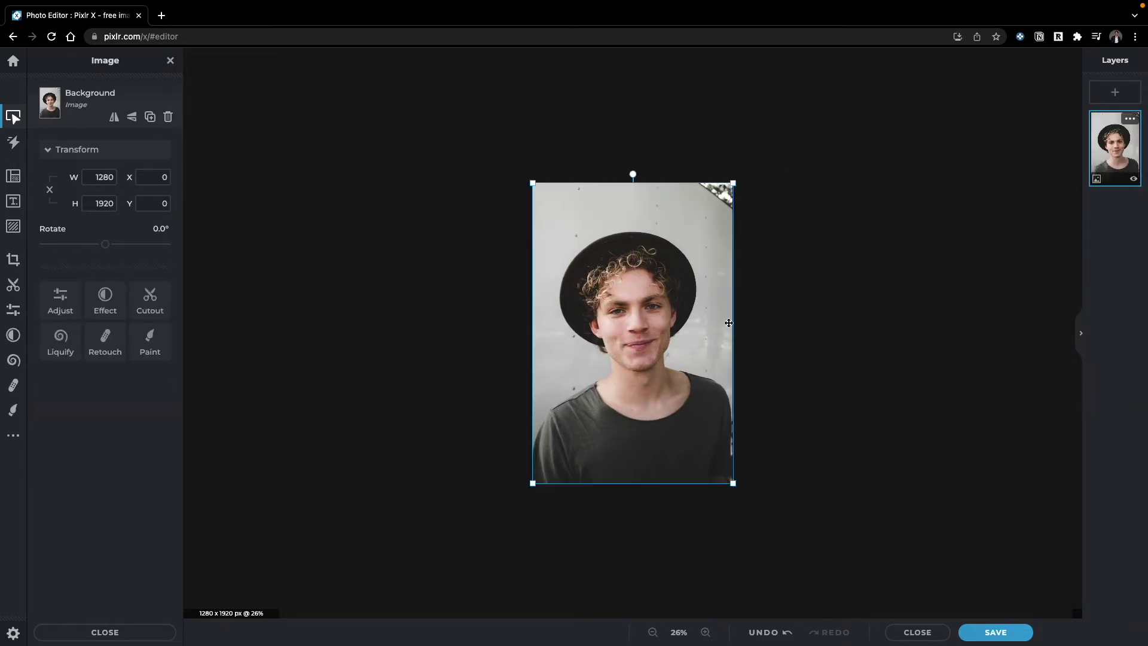
# Search the elements for 'arrow' and add the white down-arrow from the Arrows collection.
pyautogui.click(13, 227)
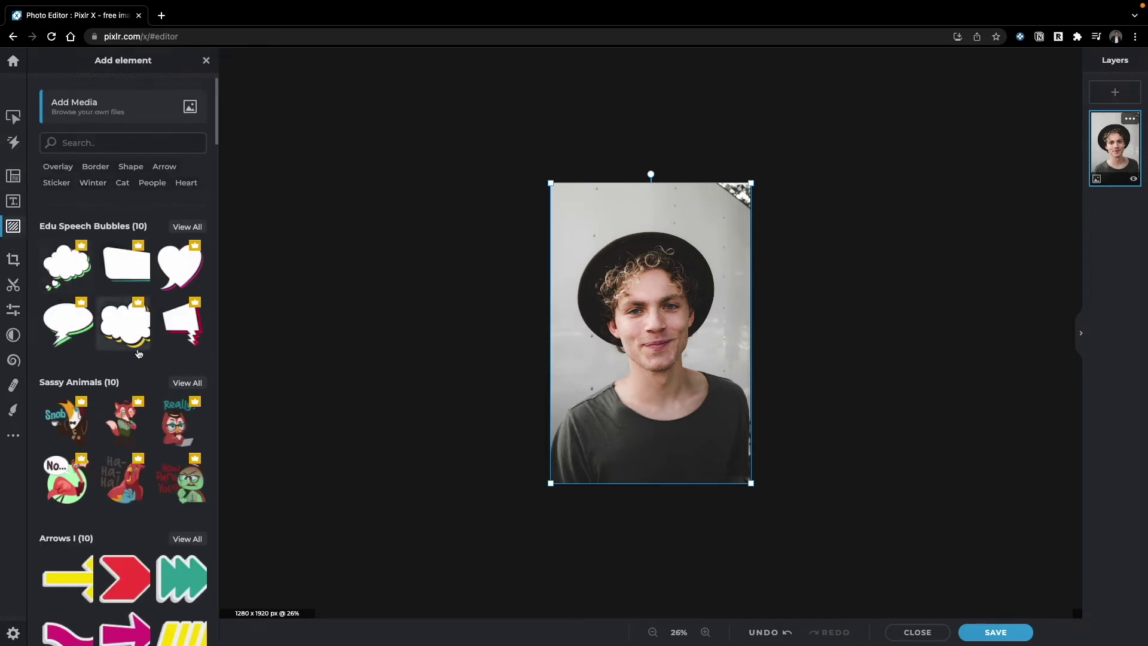
pyautogui.scroll(-1, 132, 359)
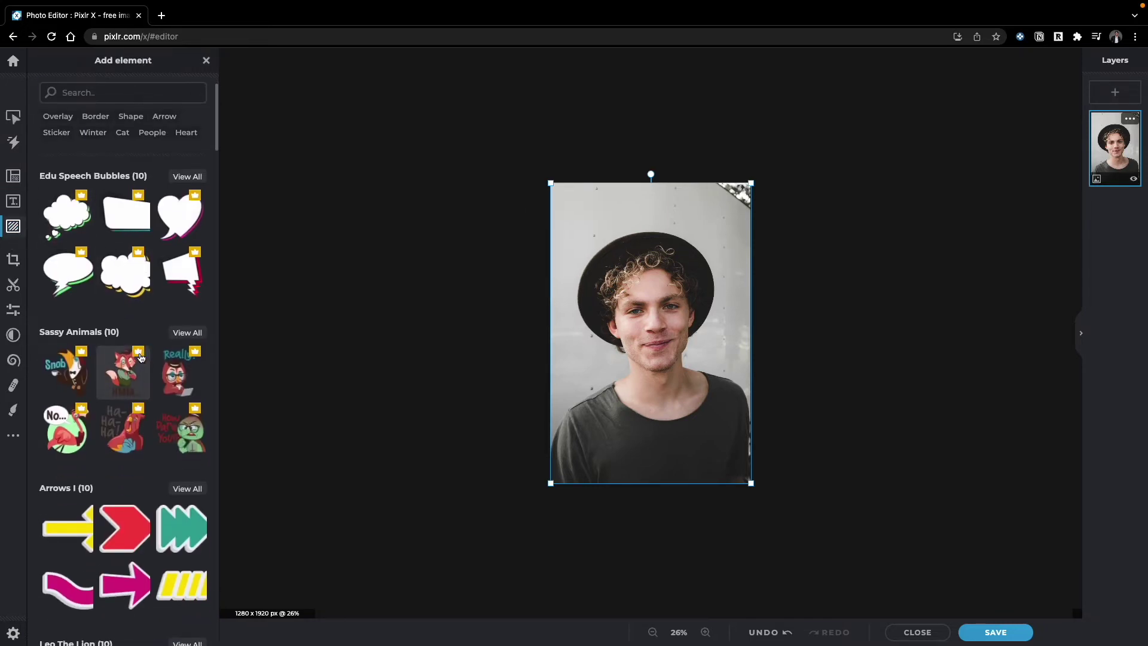
pyautogui.scroll(1, 154, 330)
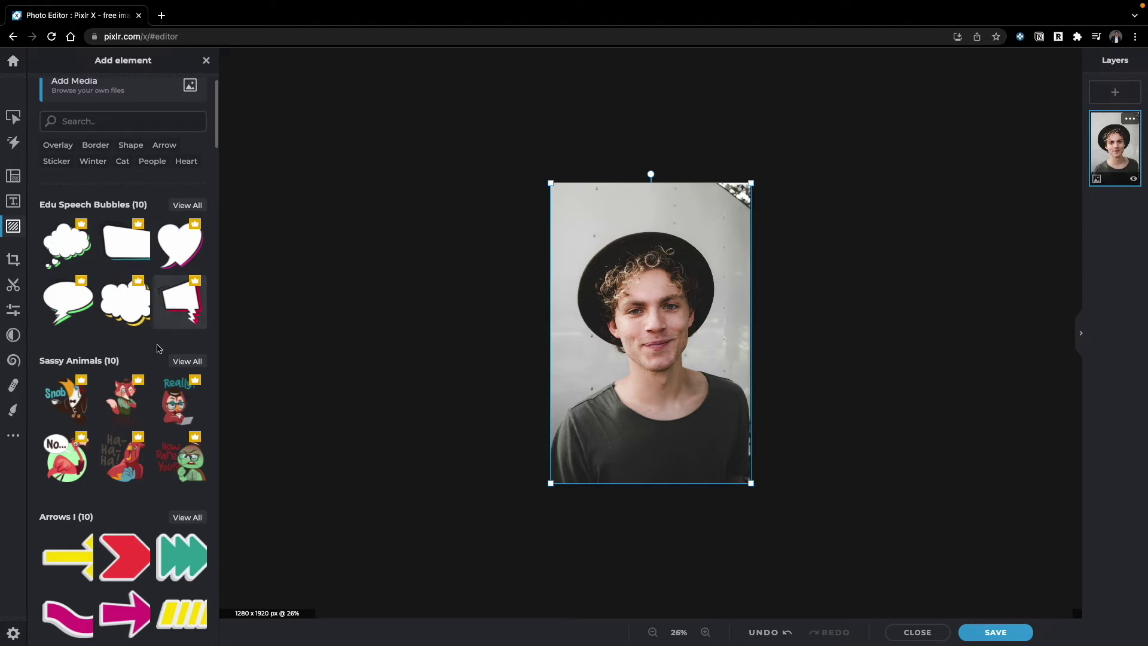
pyautogui.scroll(1, 162, 269)
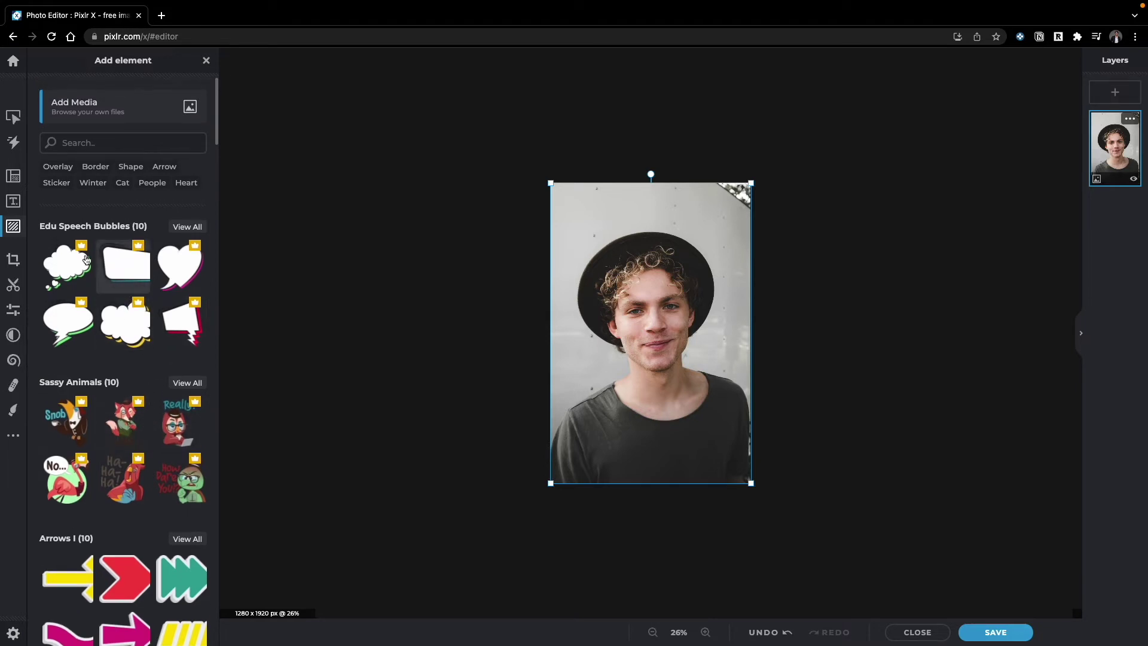
pyautogui.click(130, 141)
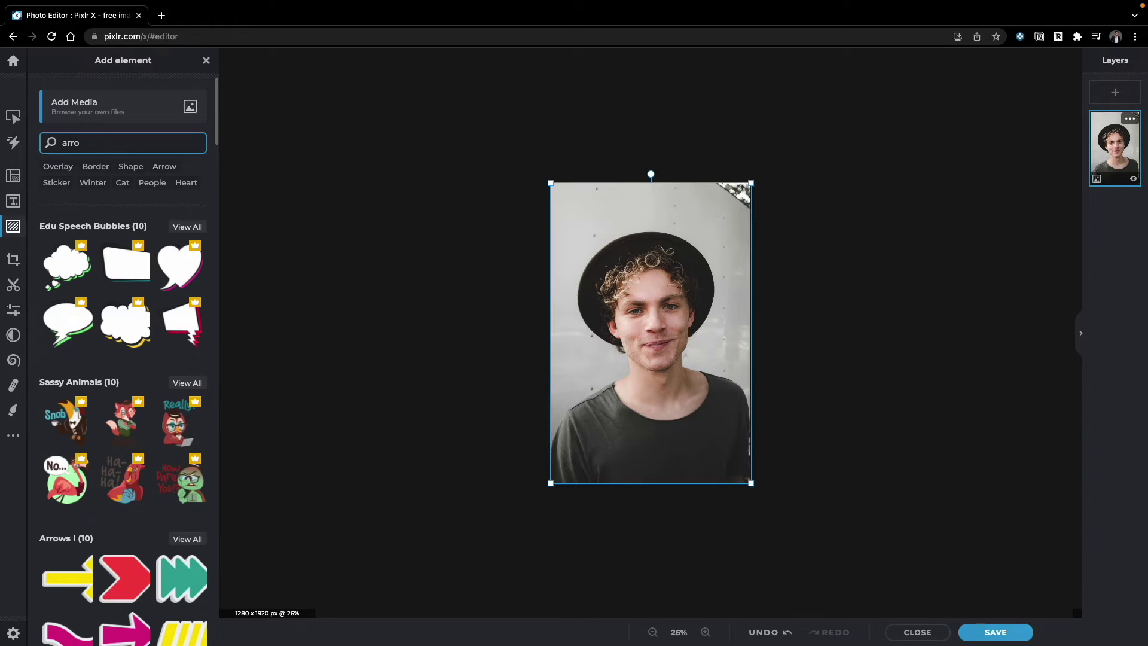
pyautogui.write('w')
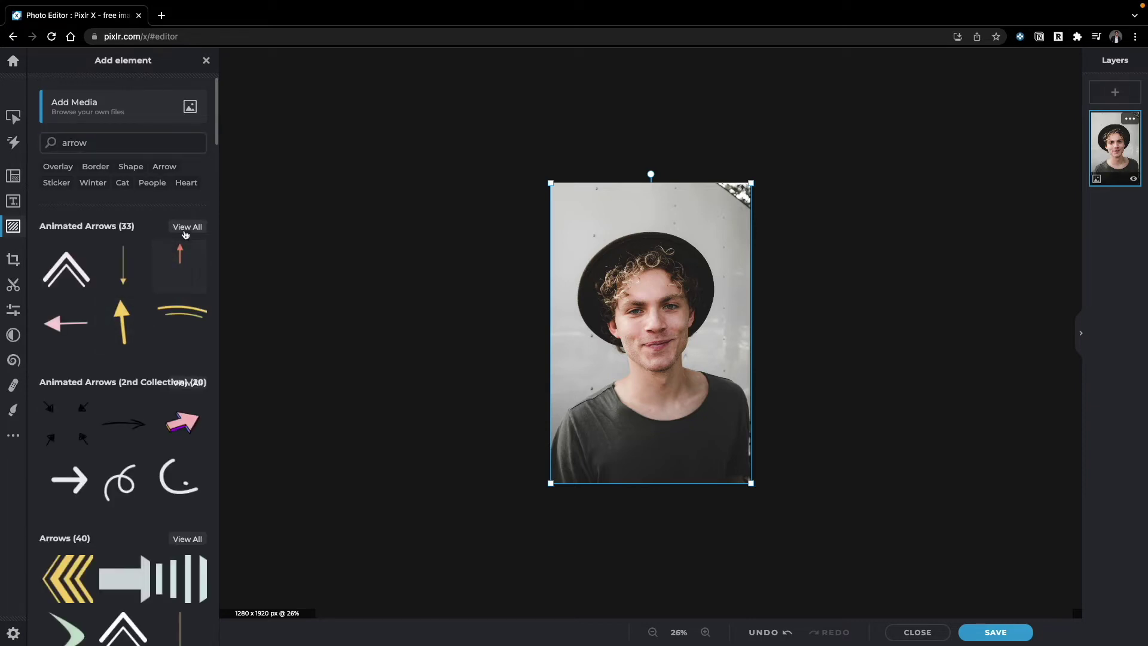
pyautogui.scroll(-3, 173, 269)
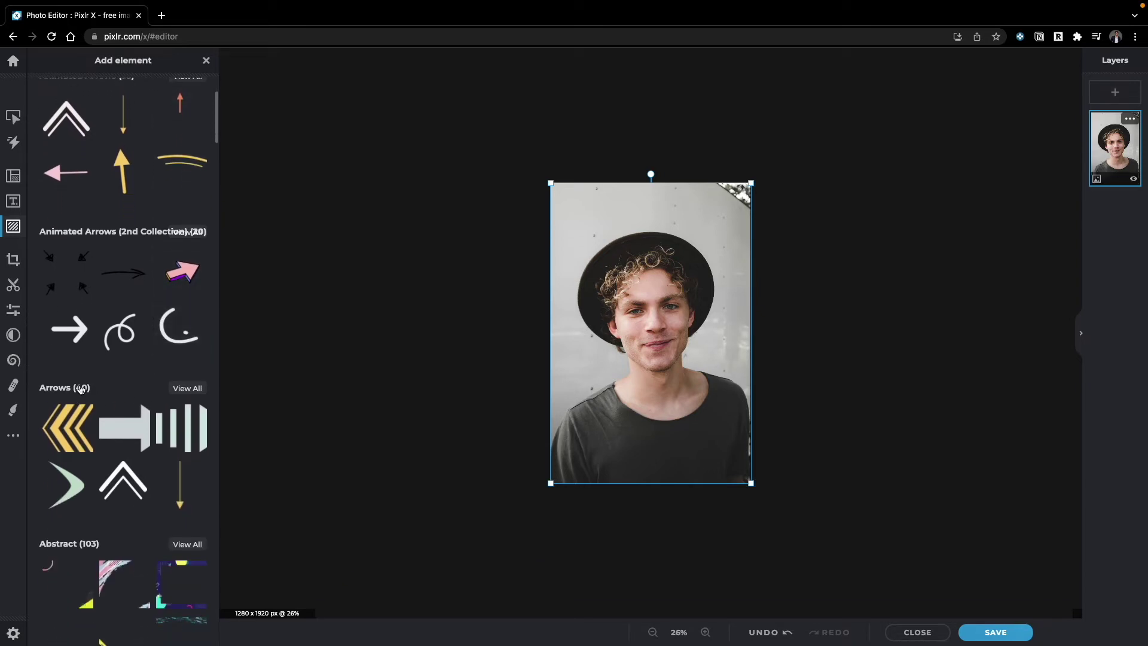
pyautogui.click(181, 388)
pyautogui.scroll(-8, 134, 393)
pyautogui.scroll(-3, 134, 393)
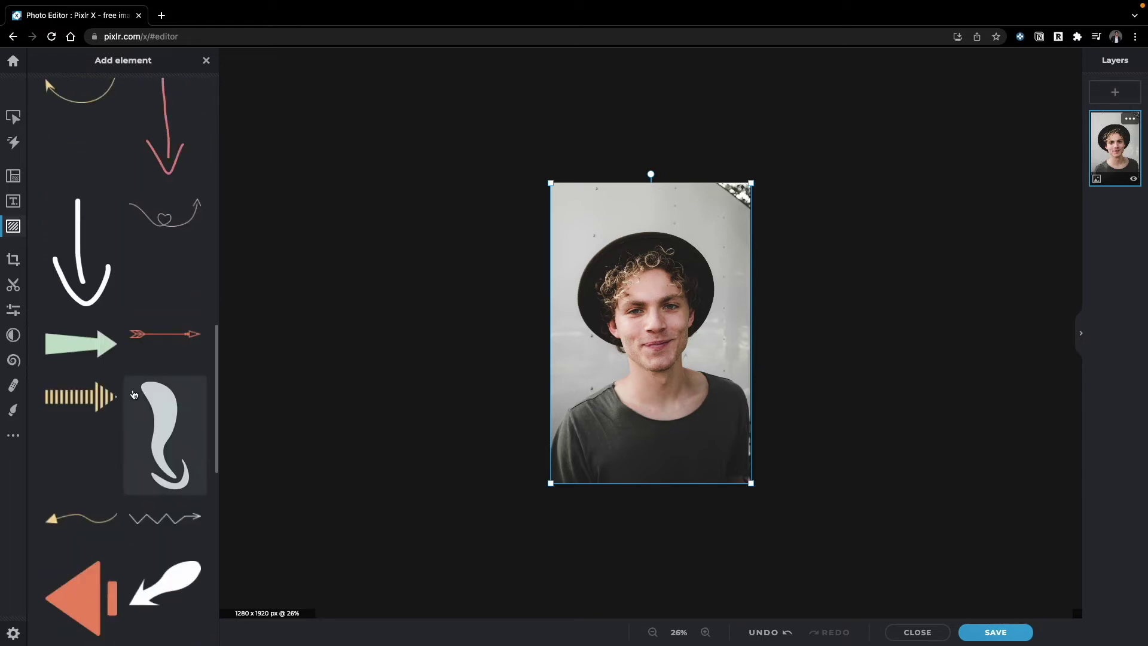
pyautogui.click(78, 251)
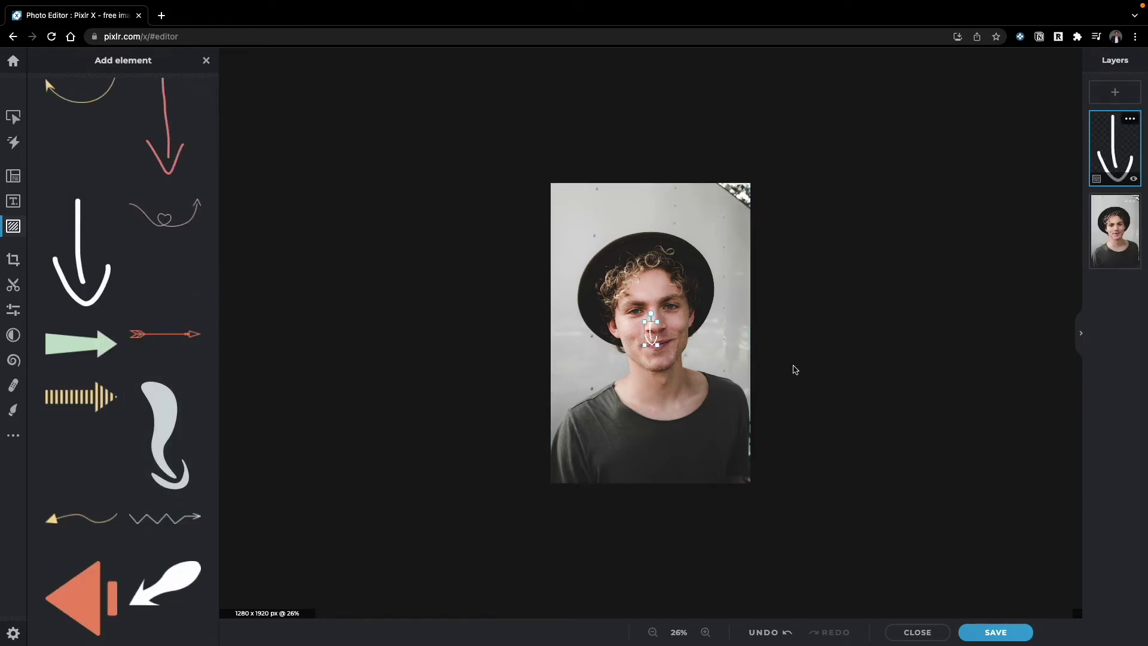
# Enlarge the arrow, move it onto the hat brim and rotate it to -64°.
pyautogui.moveTo(658, 346); pyautogui.dragTo(617, 301)
pyautogui.moveTo(623, 216); pyautogui.dragTo(603, 234)
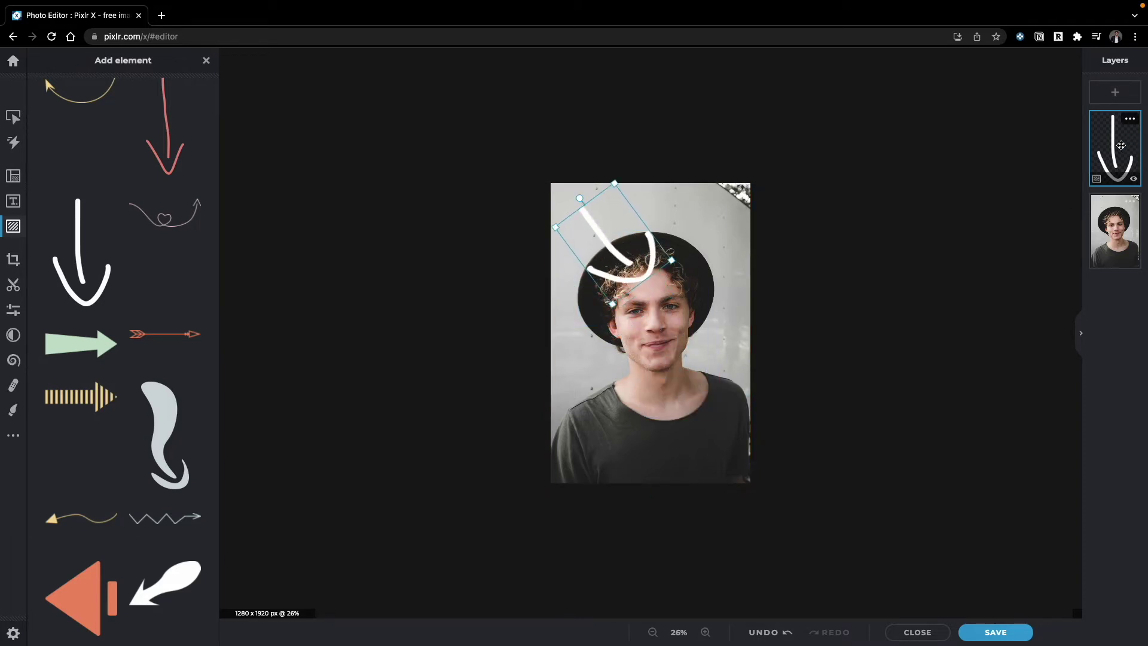
pyautogui.click(14, 116)
pyautogui.moveTo(92, 244); pyautogui.dragTo(99, 244)
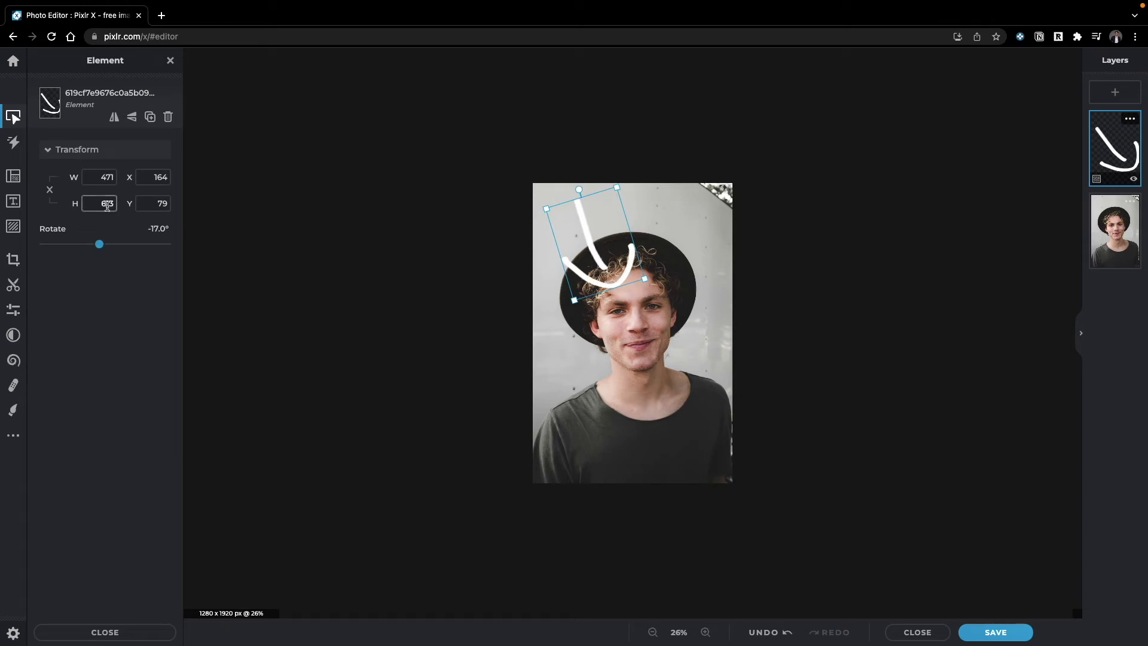
pyautogui.click(112, 204)
# Delete the arrow element and browse the element collection again.
pyautogui.press('Delete')
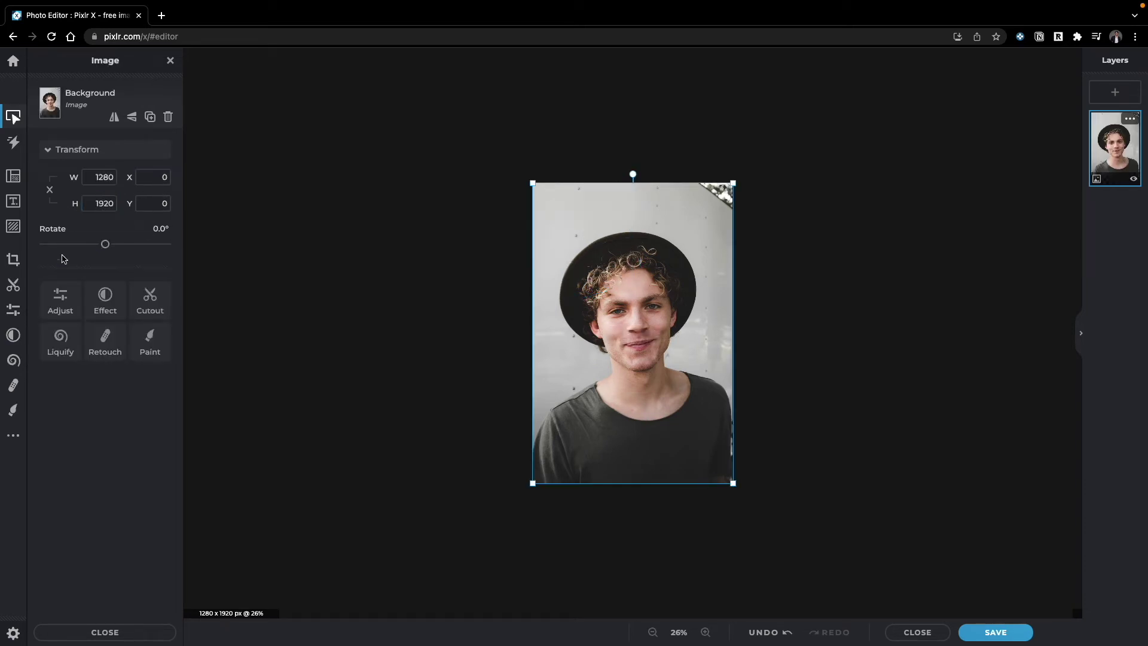
pyautogui.click(13, 226)
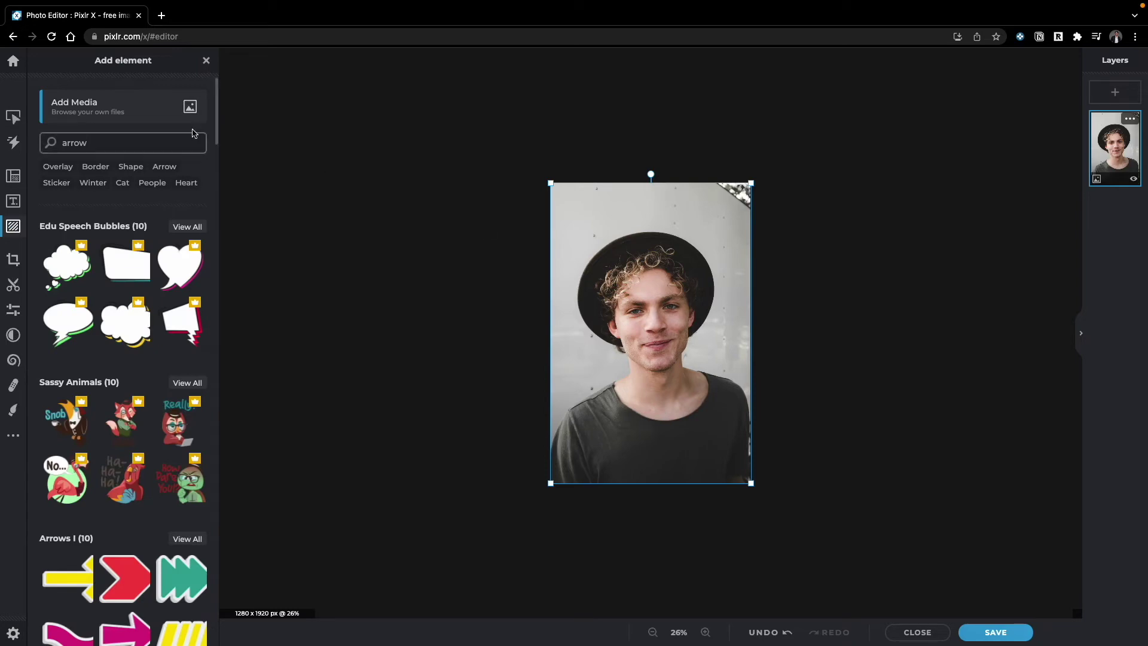
pyautogui.scroll(-20, 186, 375)
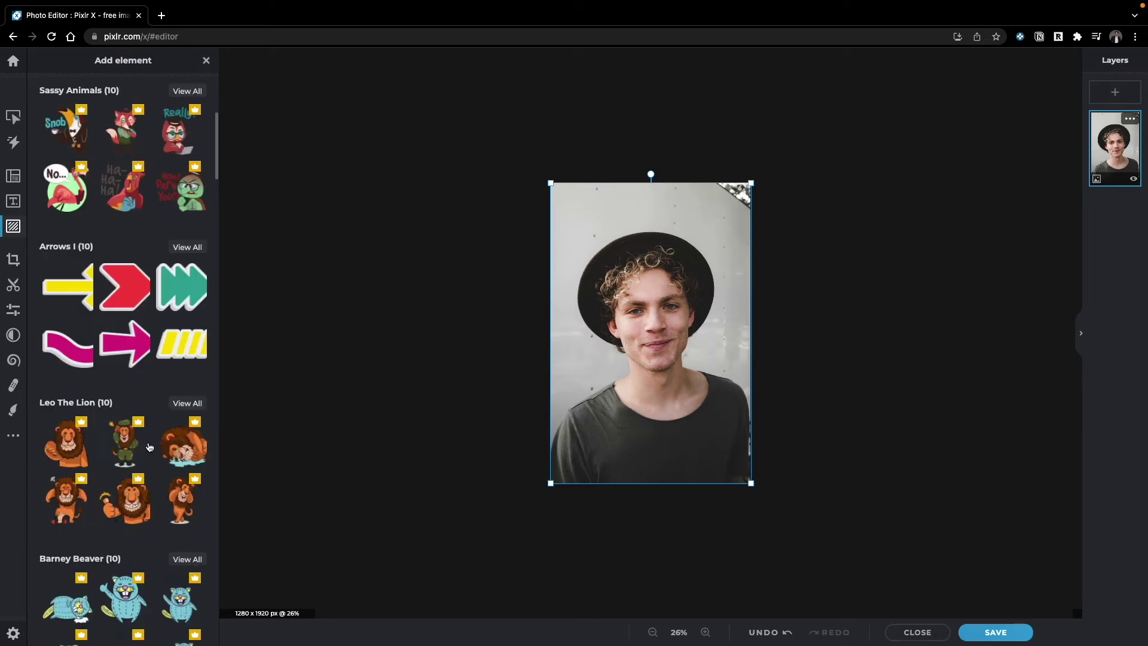
pyautogui.scroll(-7, 150, 448)
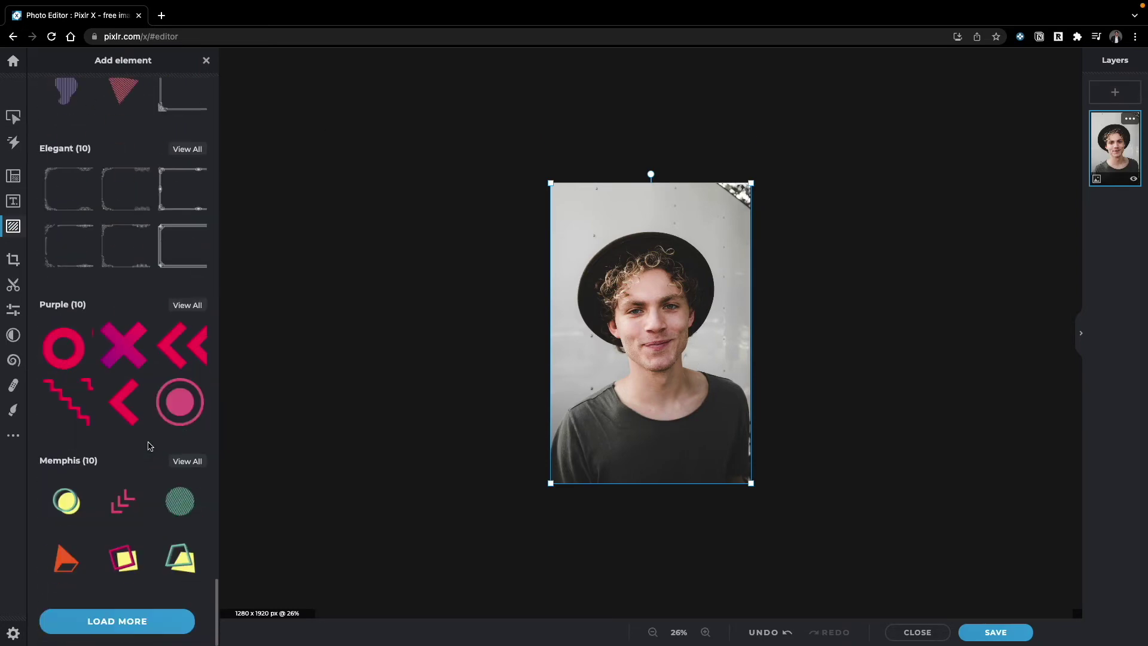
pyautogui.scroll(20, 149, 447)
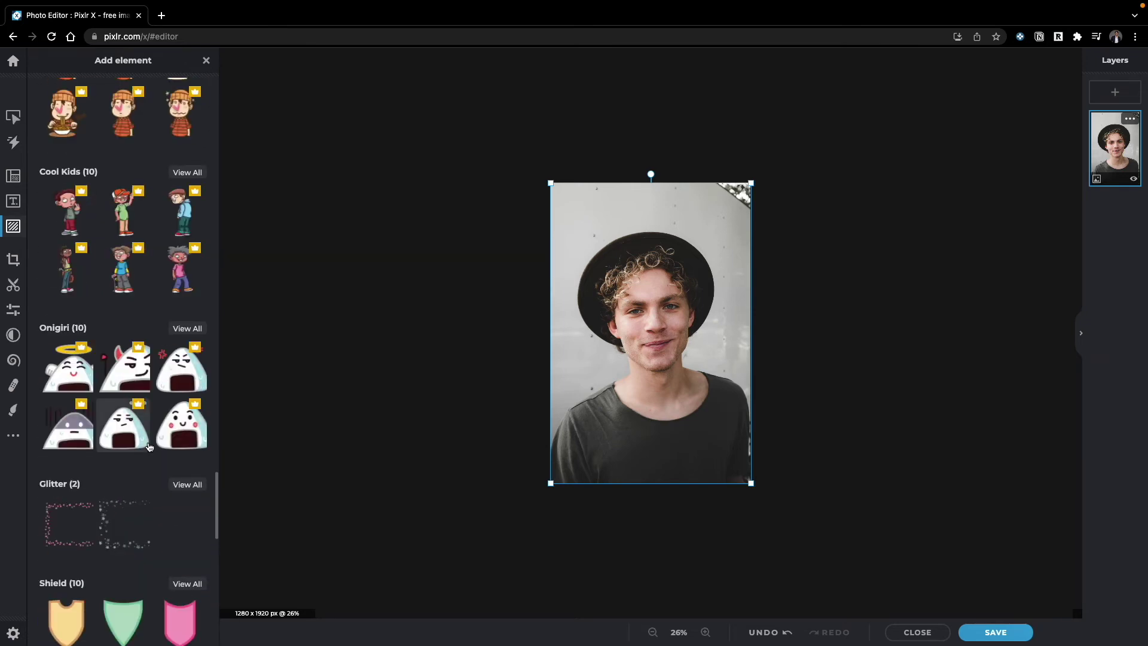
pyautogui.scroll(5, 148, 446)
# Try a 90° rotation and a horizontal flip in Crop, reverting both.
pyautogui.click(13, 258)
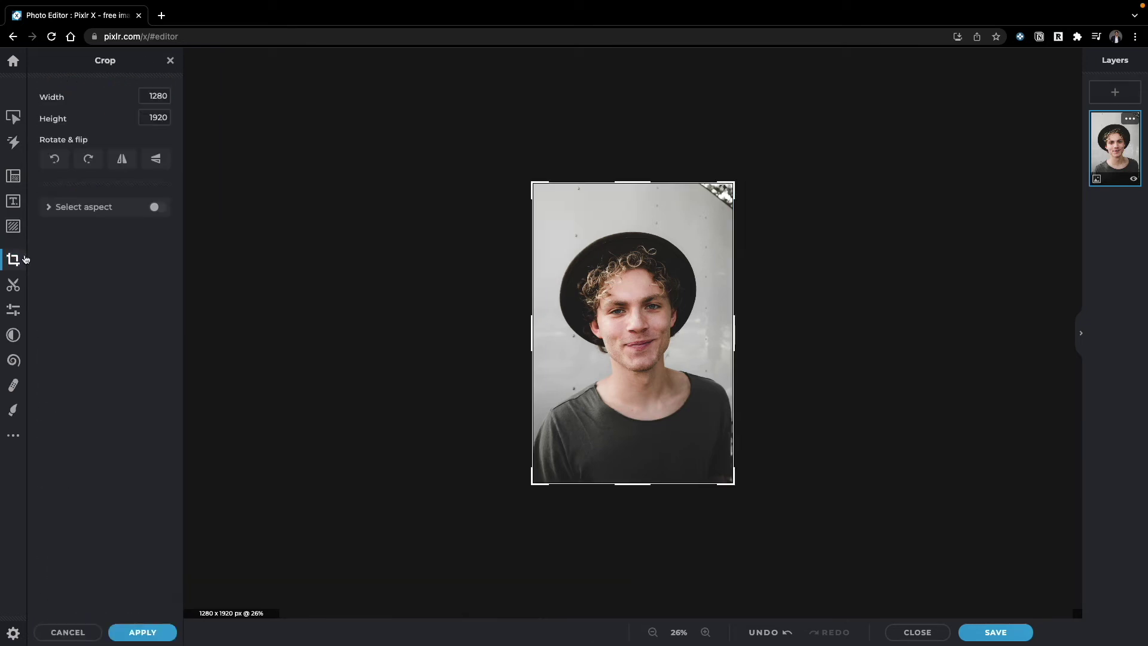
pyautogui.click(88, 160)
pyautogui.click(88, 160)
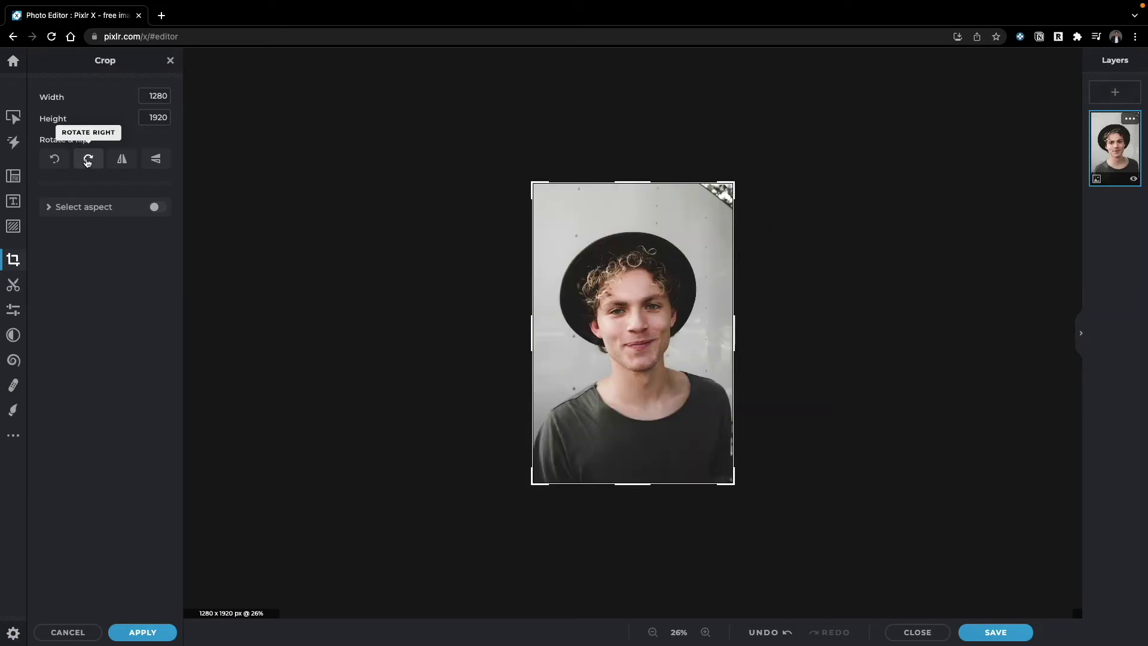
pyautogui.click(123, 160)
pyautogui.click(123, 160)
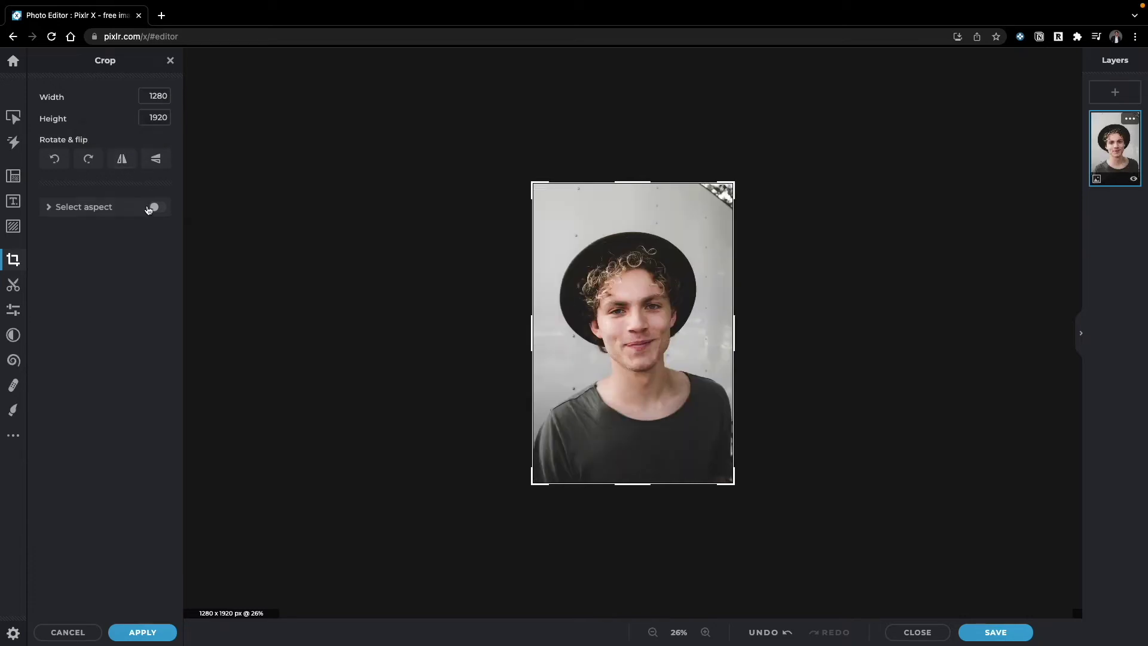
# Apply a 1:1 aspect crop to make a 1280 x 1280 square.
pyautogui.click(48, 207)
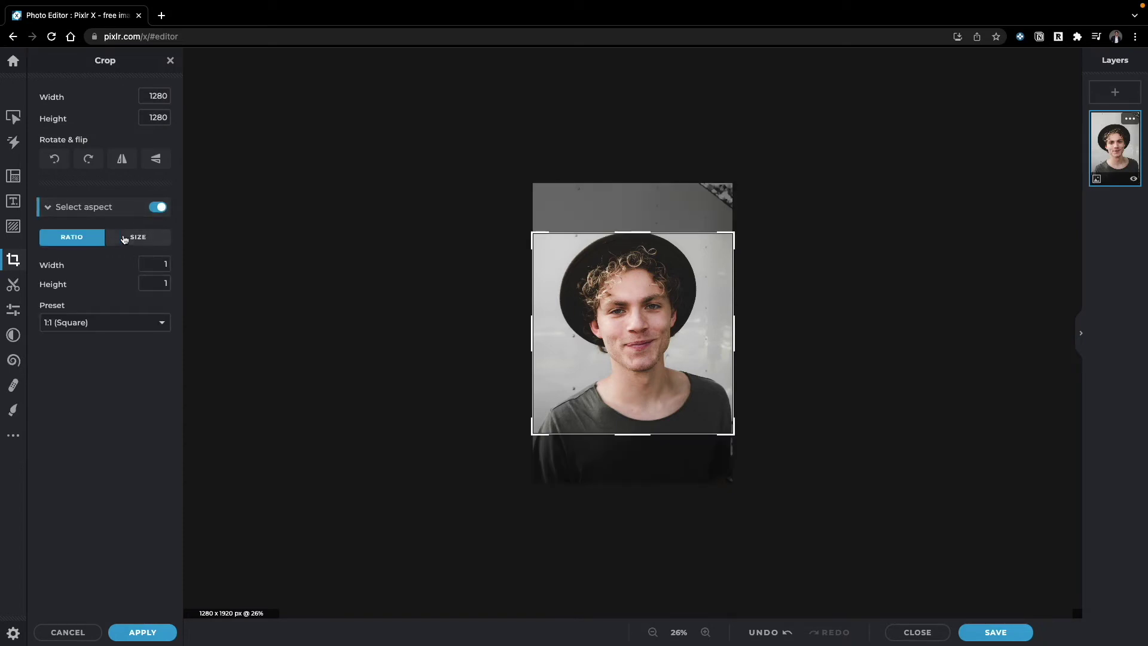
pyautogui.click(137, 237)
pyautogui.click(89, 241)
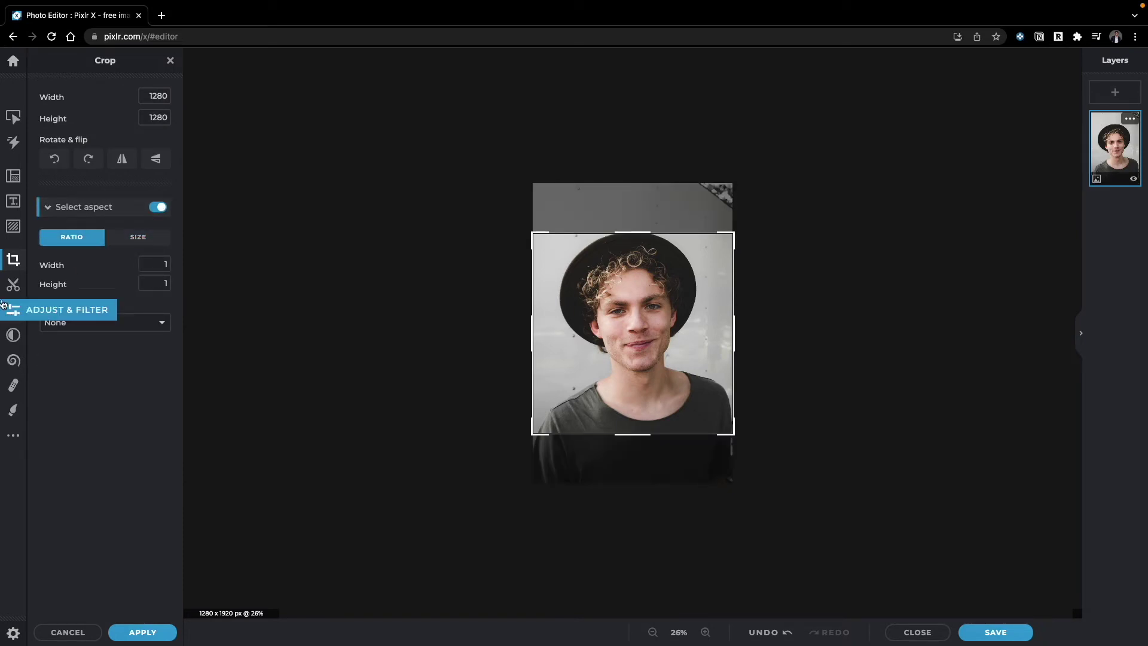
pyautogui.click(12, 285)
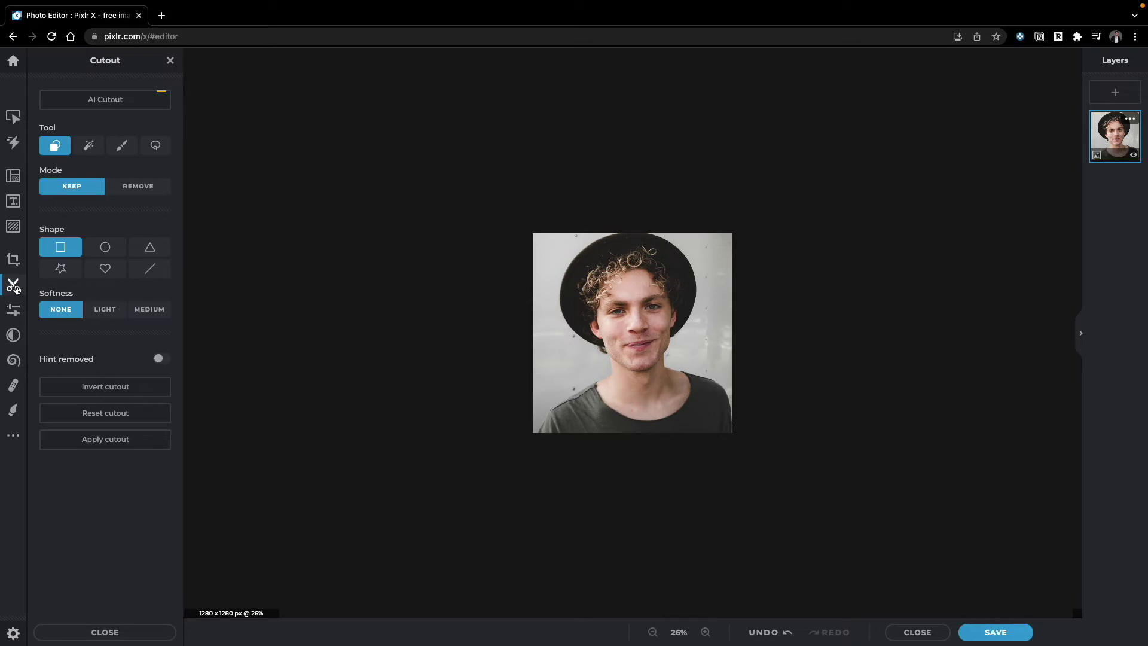
# Cut out the dark hat with Magic Cutout, after undoing a background removal.
pyautogui.click(93, 152)
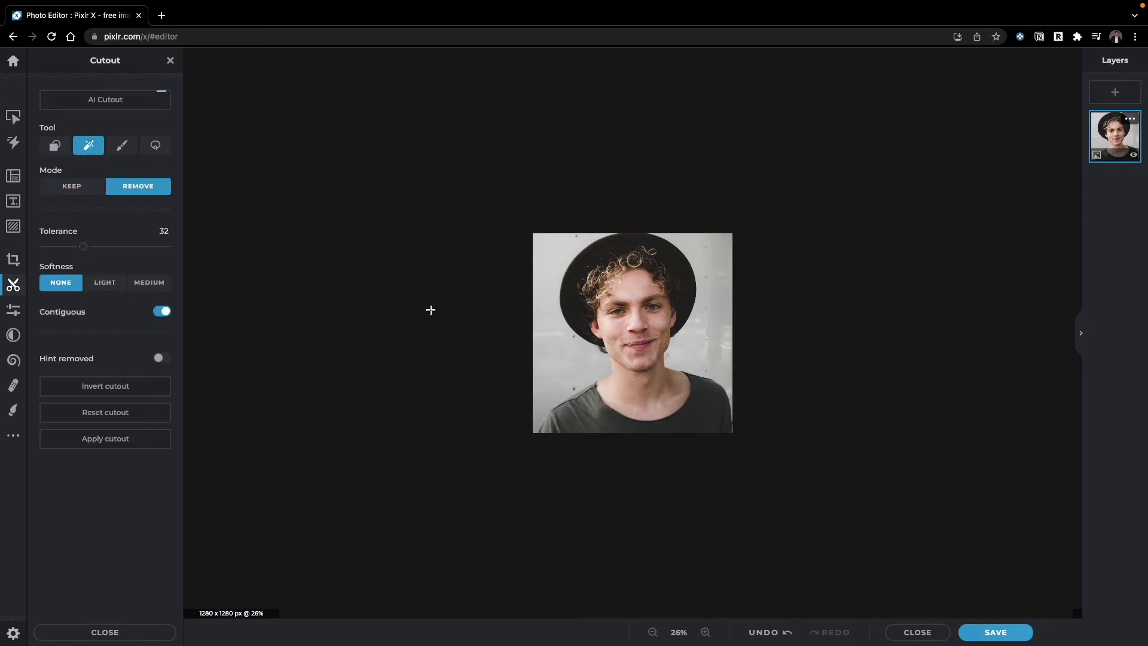
pyautogui.click(542, 254)
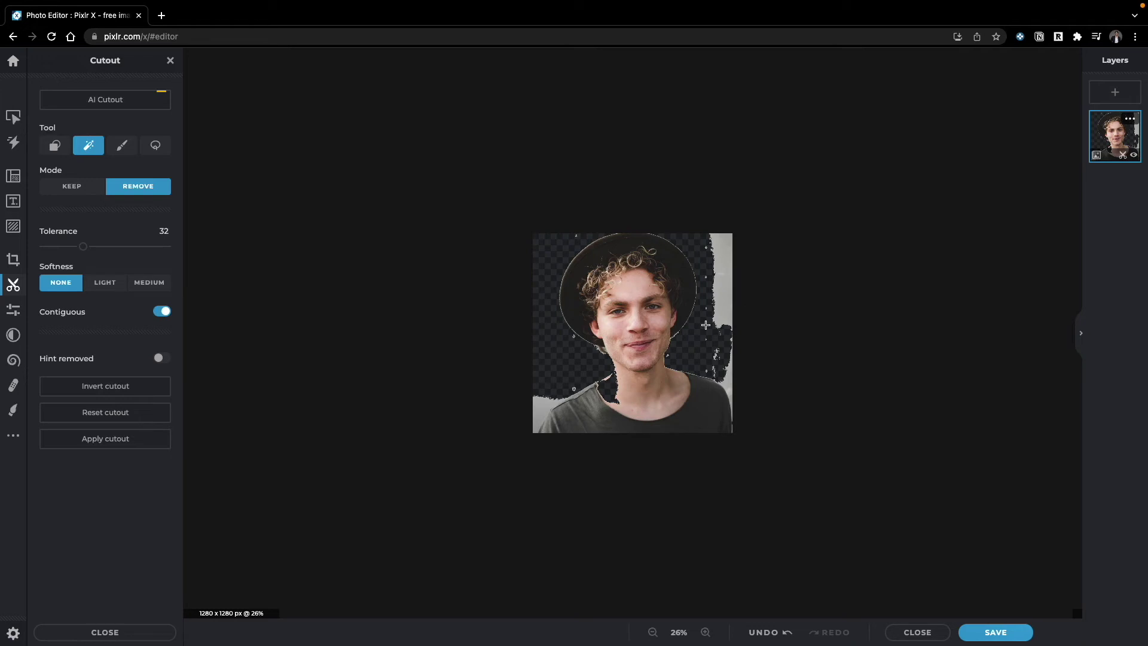
pyautogui.press('super+z')
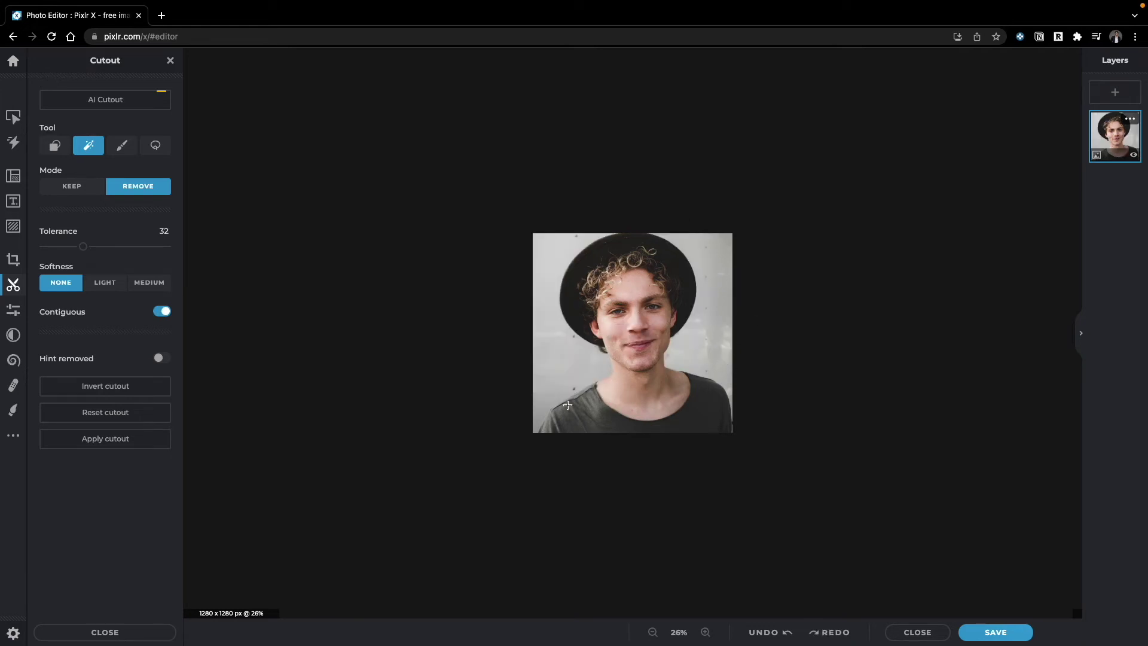
pyautogui.click(682, 266)
# Remove a triangle-shaped patch from the lower-left area with Shape Cutout.
pyautogui.click(55, 149)
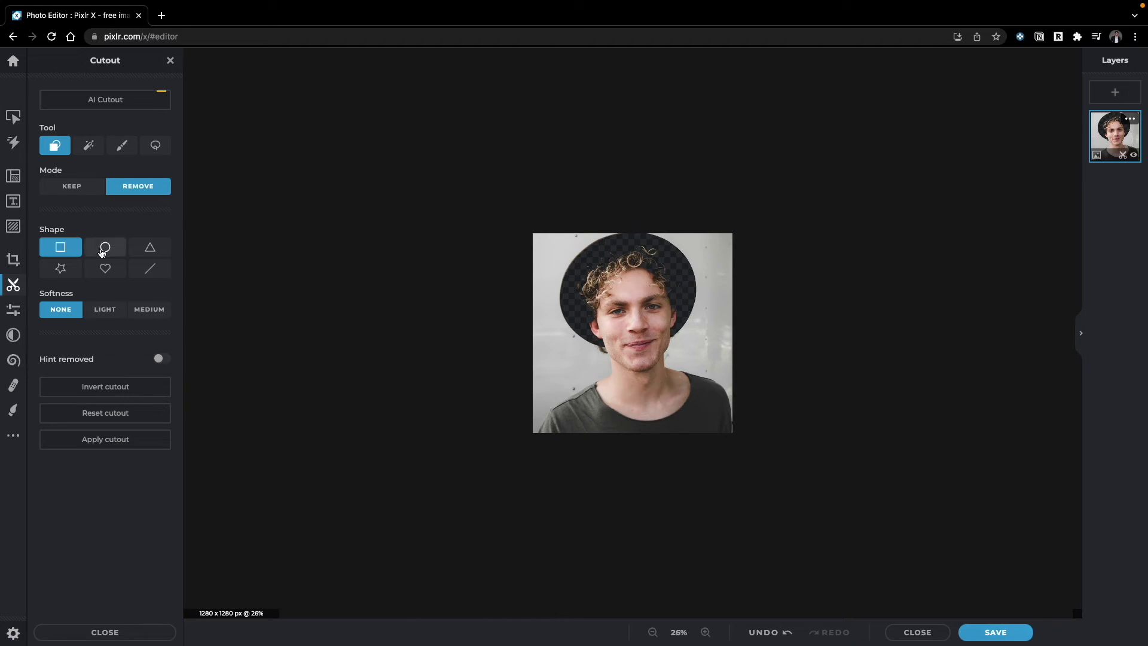
pyautogui.click(152, 249)
pyautogui.moveTo(553, 349)
pyautogui.mouseDown()
pyautogui.moveTo(597, 399)
pyautogui.moveTo(605, 391)
pyautogui.moveTo(595, 360)
pyautogui.moveTo(573, 367)
pyautogui.moveTo(575, 424)
pyautogui.mouseUp()
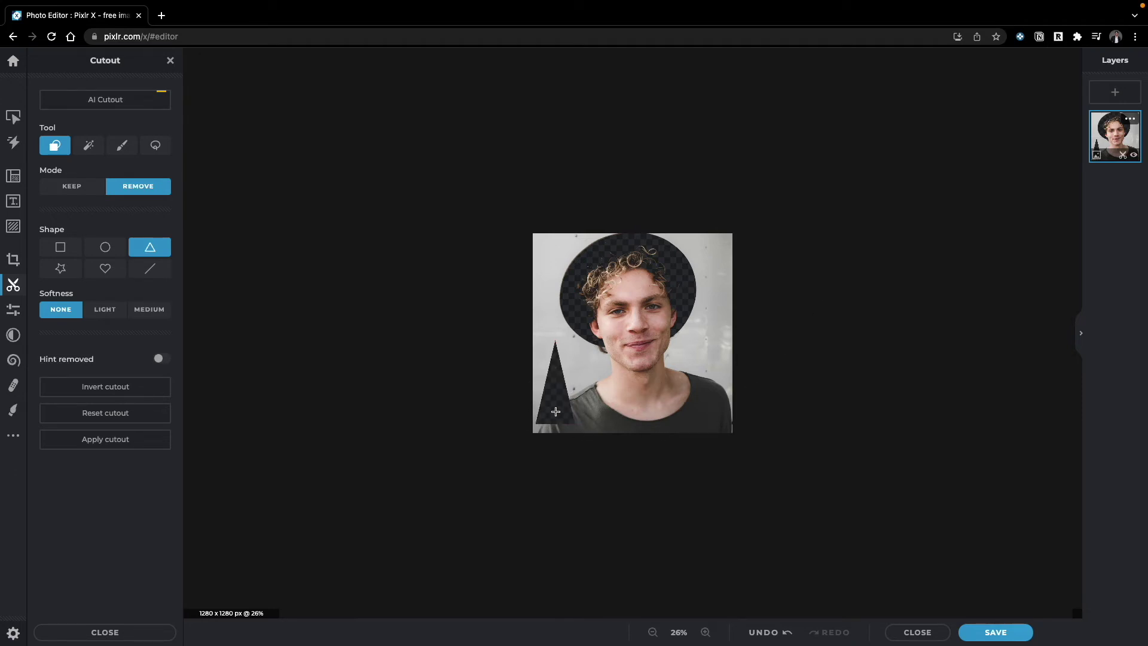
# Add a Lorem ipsum text layer below the photo layer and move it lower left.
pyautogui.click(1111, 101)
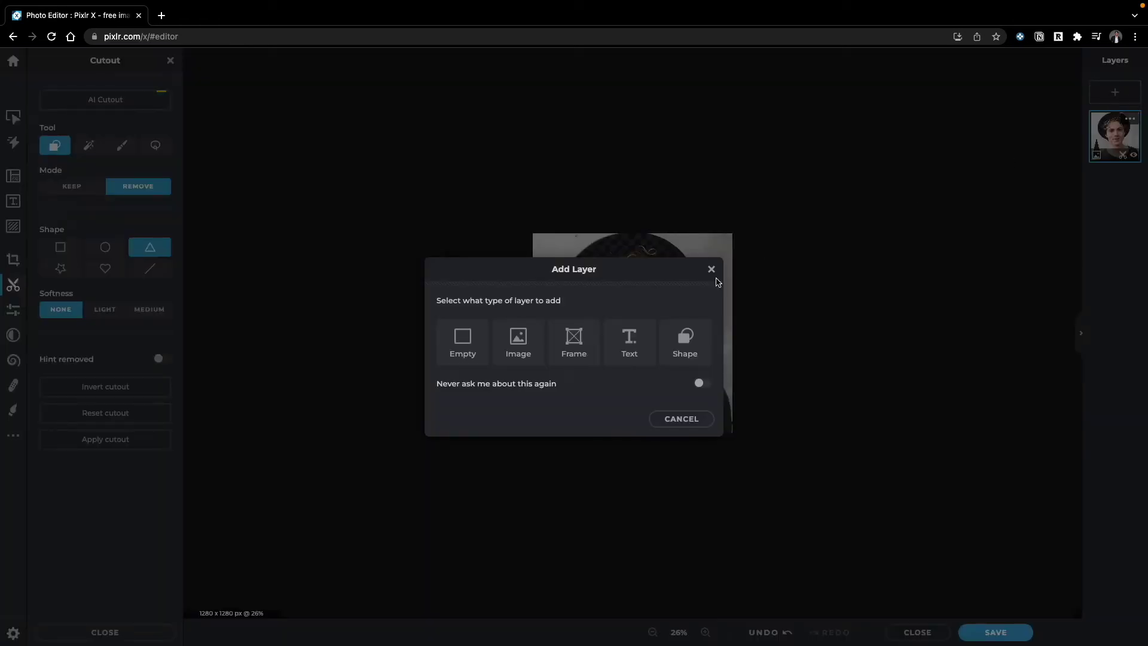
pyautogui.click(628, 342)
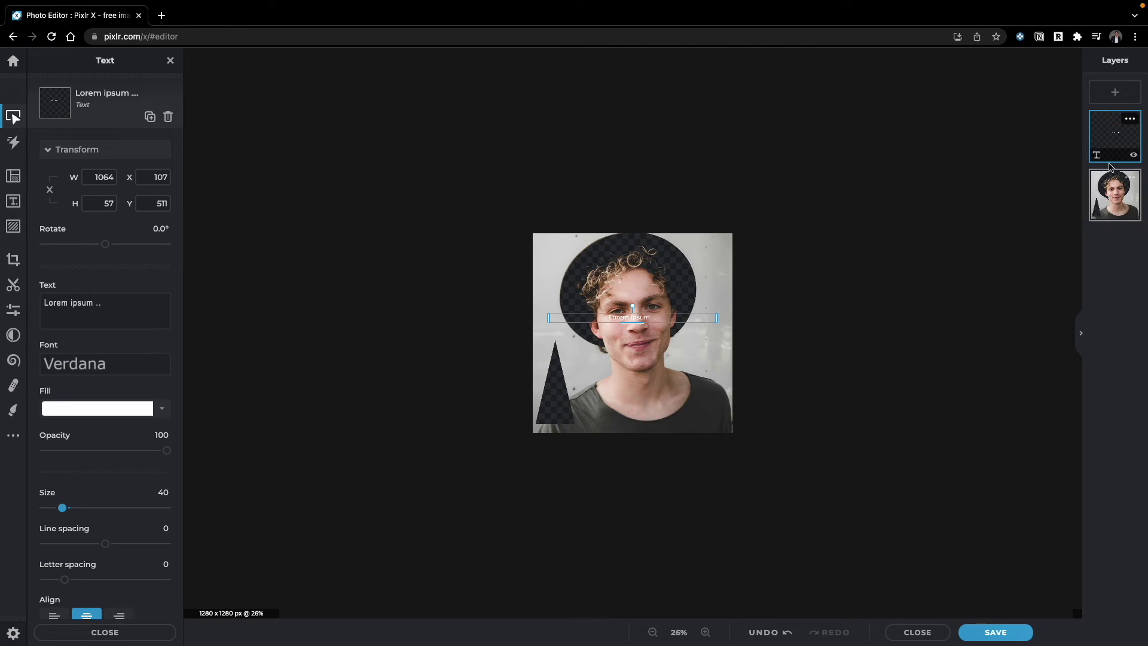
pyautogui.moveTo(1109, 183); pyautogui.dragTo(1111, 133)
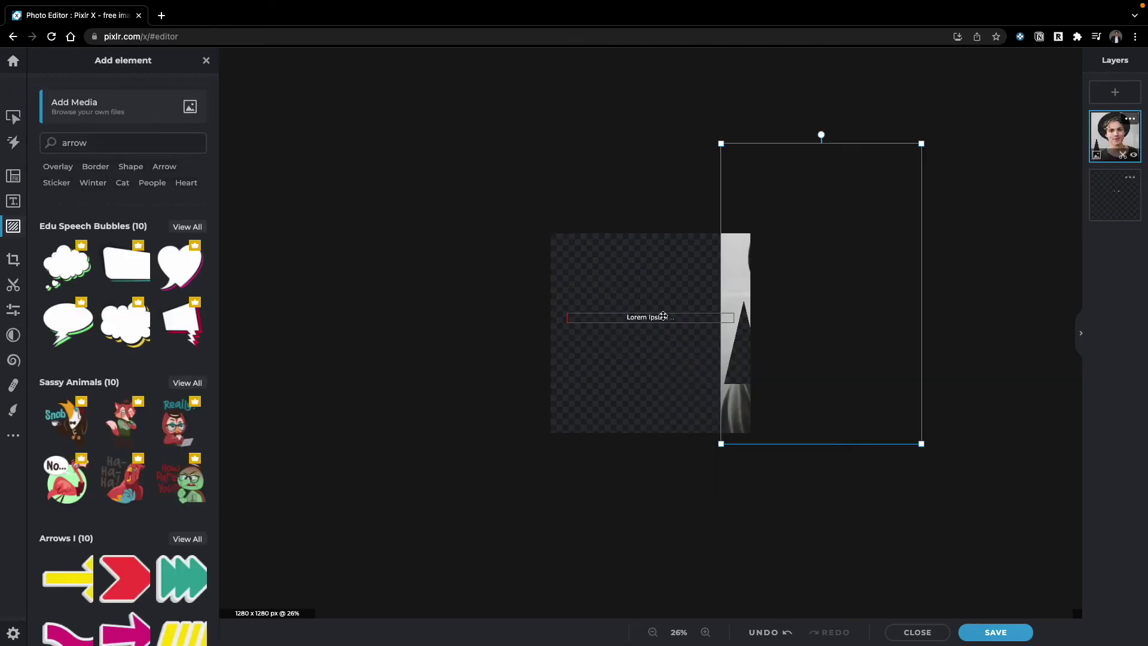
pyautogui.moveTo(626, 320); pyautogui.dragTo(608, 382)
# Reposition the photo rightward inside the square canvas.
pyautogui.moveTo(741, 334); pyautogui.dragTo(575, 364)
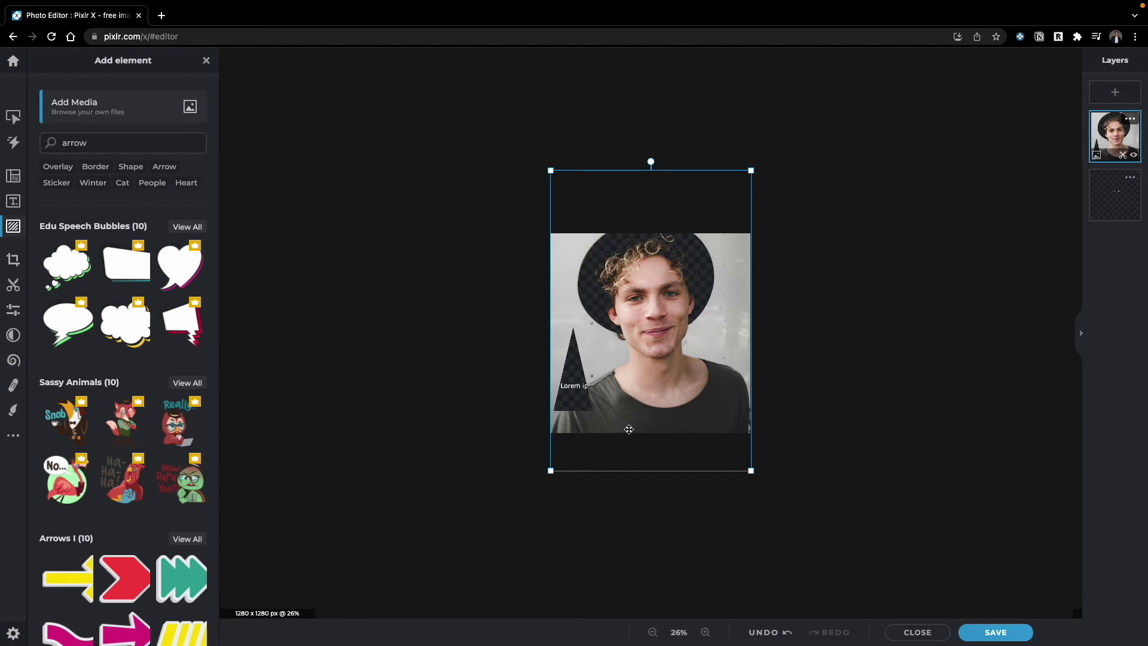
pyautogui.moveTo(645, 285); pyautogui.dragTo(720, 286)
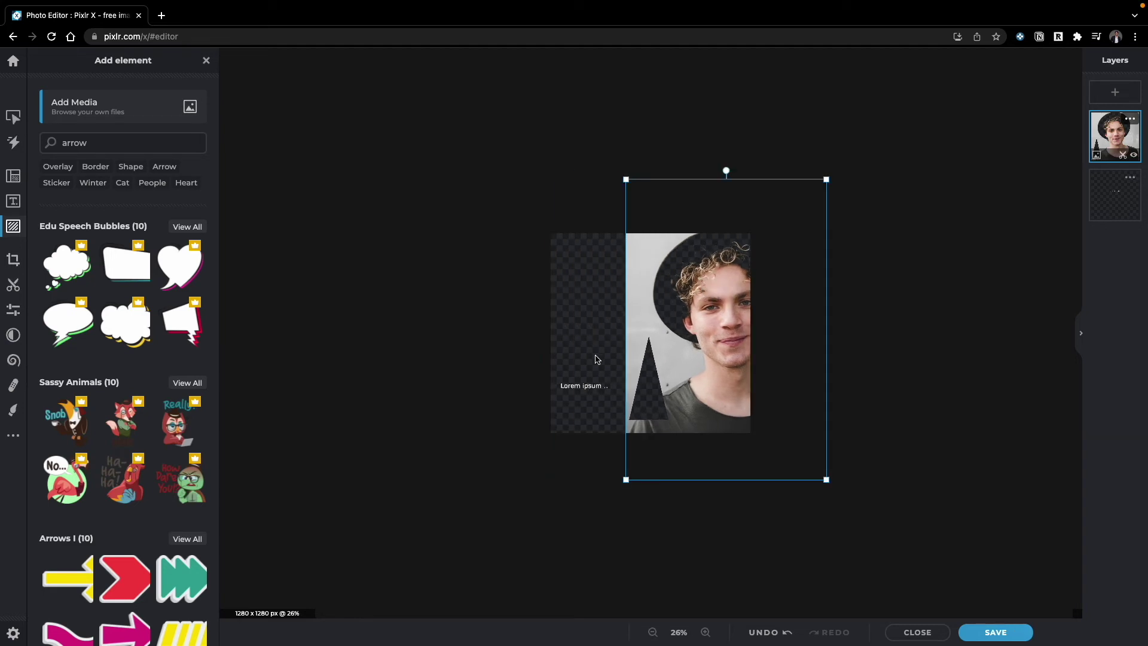
pyautogui.moveTo(584, 385); pyautogui.dragTo(610, 323)
# Undo the layer moves, text and cutouts to restore the full-size portrait.
pyautogui.click(780, 633)
pyautogui.click(778, 633)
pyautogui.click(778, 633)
pyautogui.click(777, 635)
pyautogui.click(778, 635)
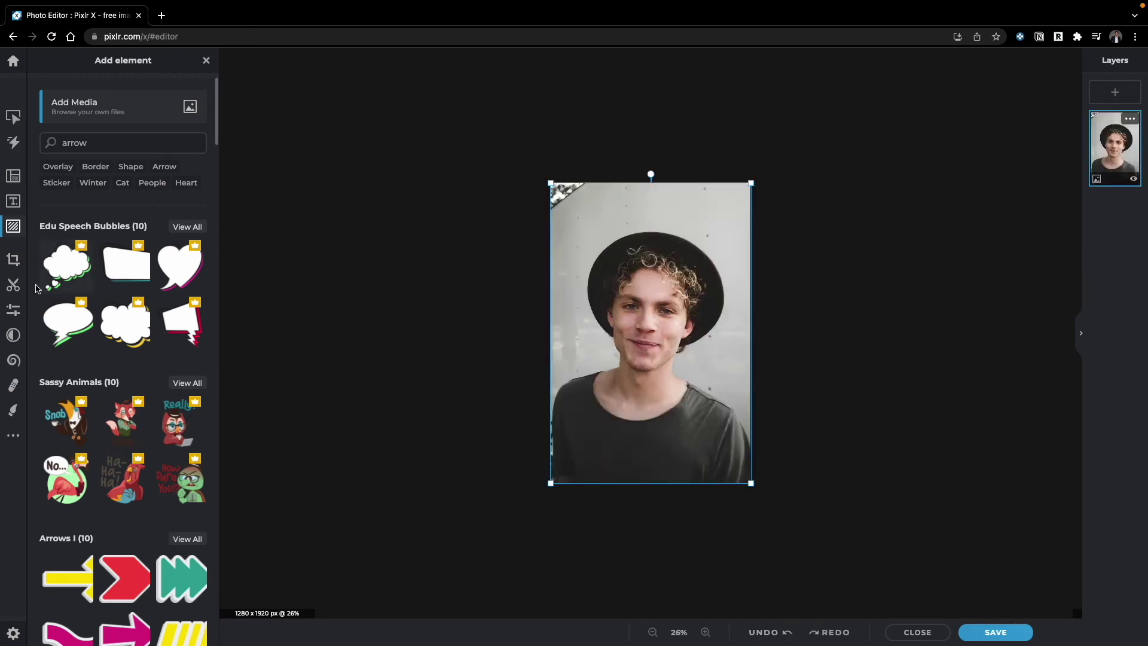
# Try a brush cutout stroke around the hat, then undo it.
pyautogui.click(13, 285)
pyautogui.click(91, 149)
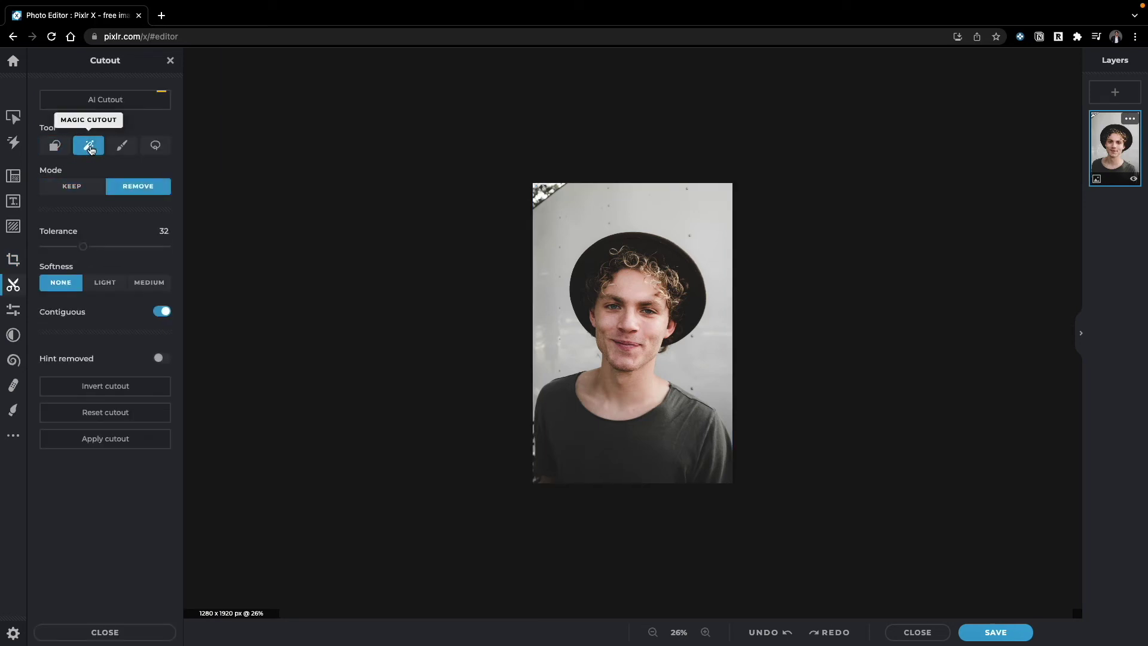
pyautogui.click(117, 150)
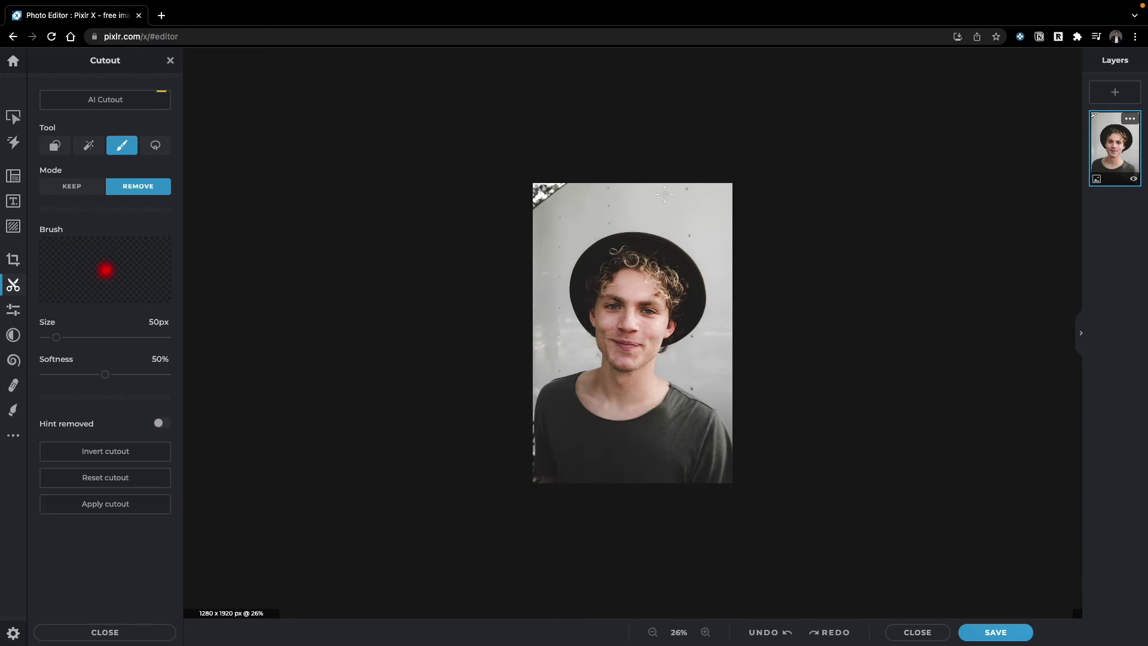
pyautogui.moveTo(643, 197)
pyautogui.mouseDown()
pyautogui.moveTo(581, 210)
pyautogui.moveTo(591, 226)
pyautogui.moveTo(682, 213)
pyautogui.moveTo(592, 233)
pyautogui.moveTo(719, 290)
pyautogui.moveTo(709, 248)
pyautogui.mouseUp()
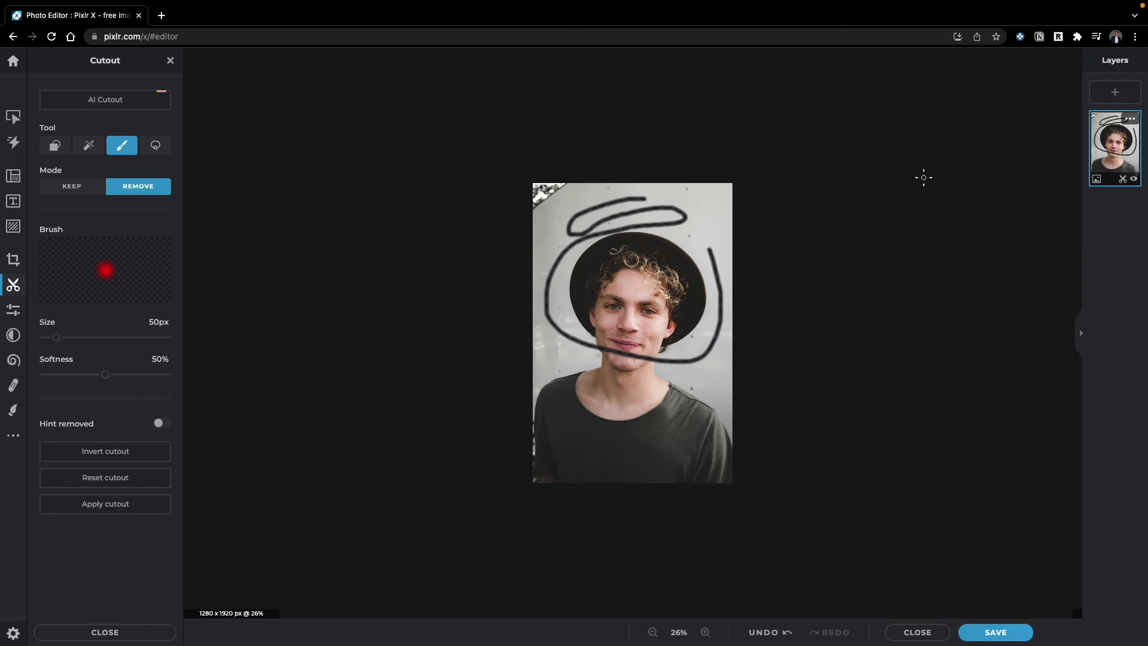
pyautogui.hotkey('ctrl', 'z')
# Try a freehand outline cutout of the head with Invert, then undo back to the original.
pyautogui.click(155, 146)
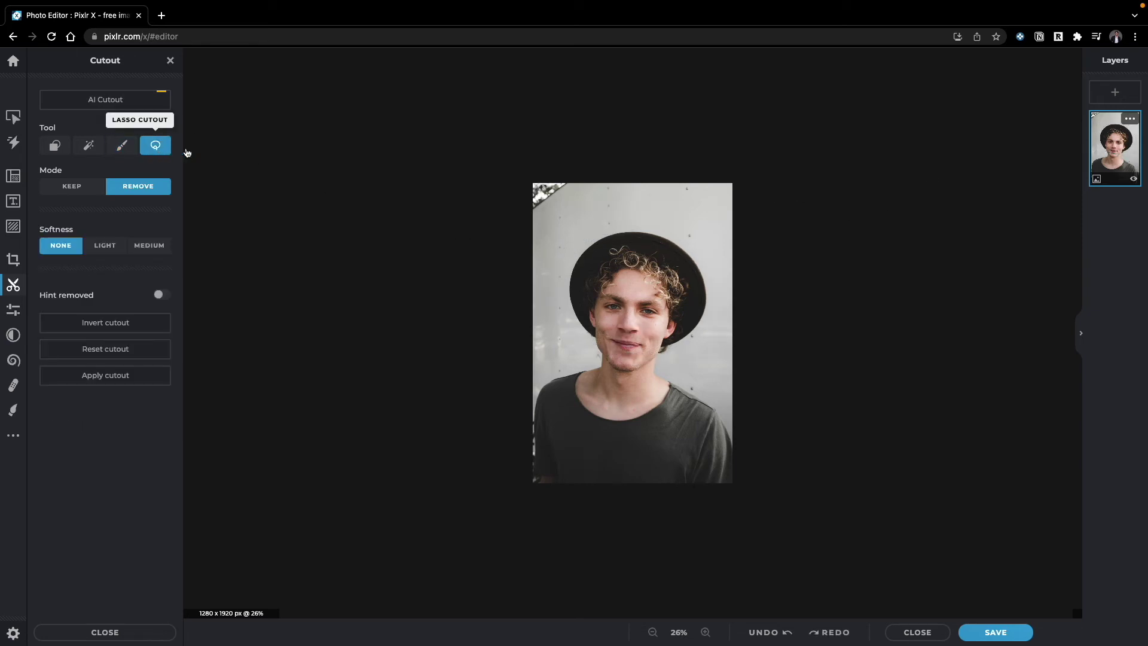
pyautogui.moveTo(608, 223)
pyautogui.mouseDown()
pyautogui.moveTo(550, 299)
pyautogui.moveTo(551, 341)
pyautogui.moveTo(587, 360)
pyautogui.moveTo(602, 386)
pyautogui.moveTo(660, 407)
pyautogui.moveTo(673, 365)
pyautogui.moveTo(699, 344)
pyautogui.moveTo(705, 262)
pyautogui.moveTo(685, 237)
pyautogui.moveTo(609, 222)
pyautogui.mouseUp()
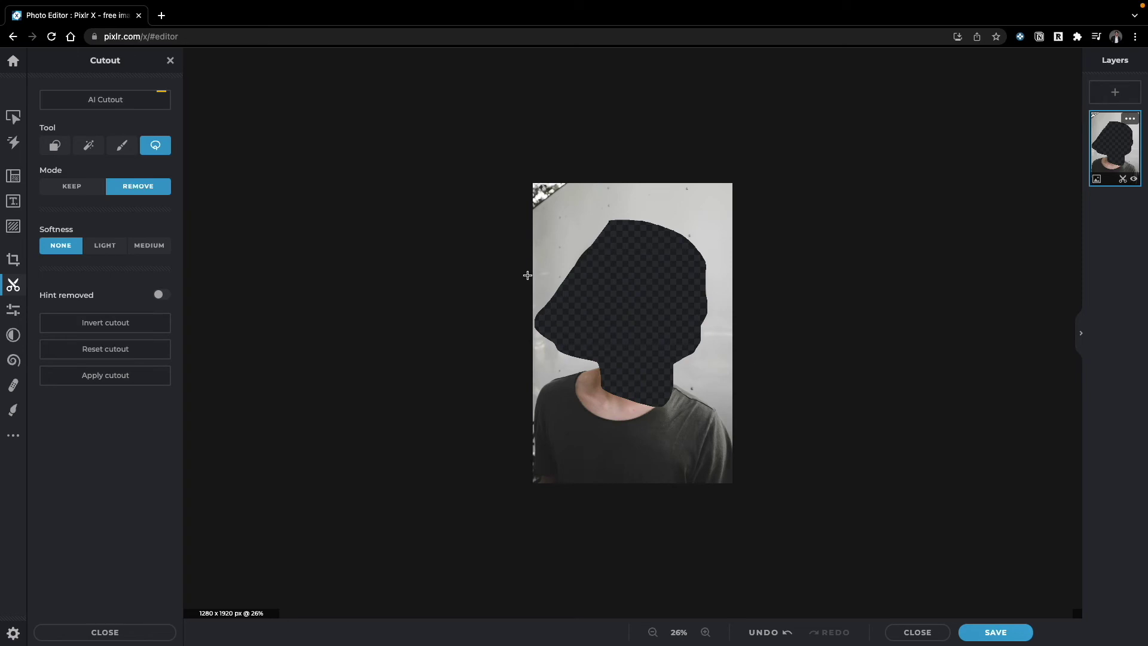
pyautogui.click(83, 323)
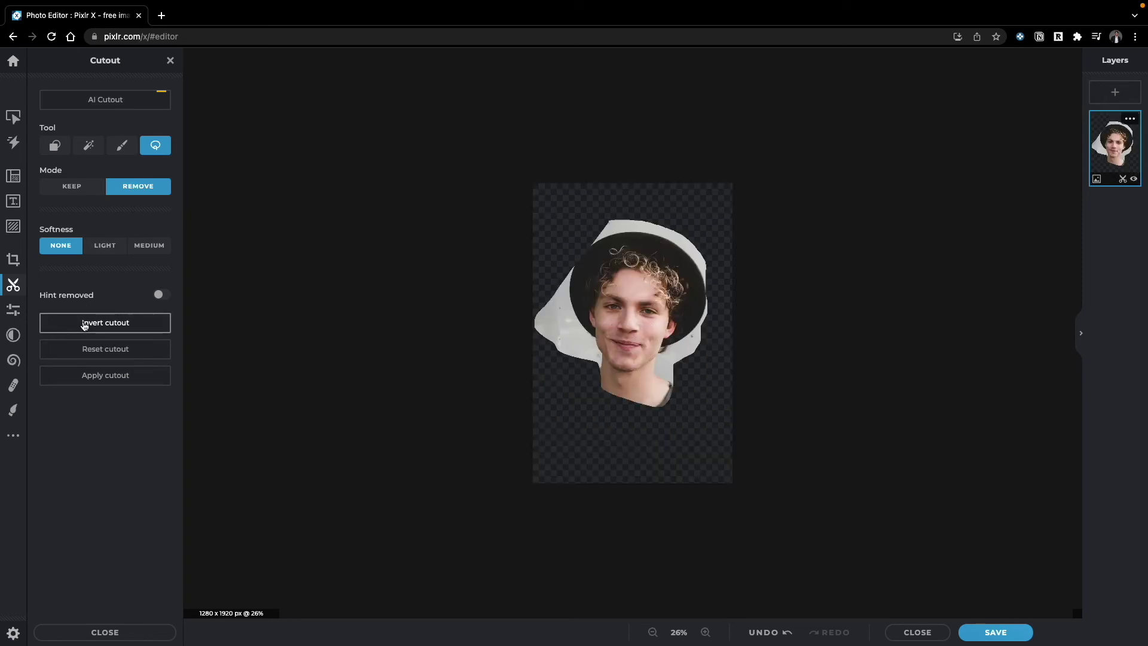
pyautogui.click(794, 634)
pyautogui.click(788, 633)
pyautogui.click(13, 309)
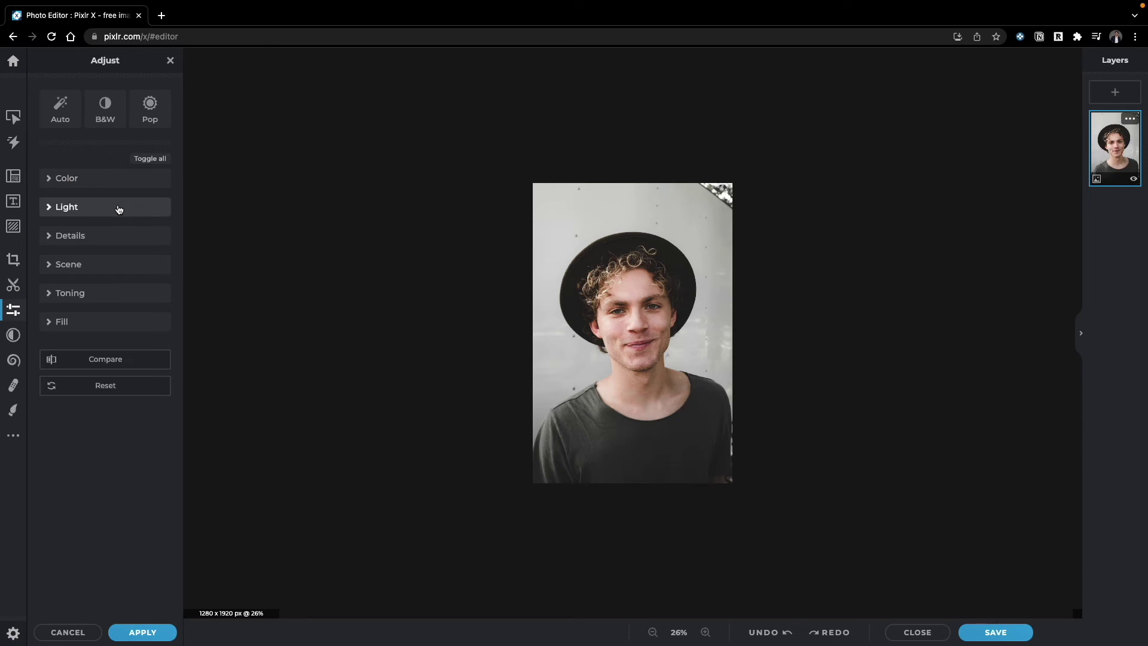
# Try tint, temperature, Pop and B&W colour changes, settling on Auto colour correction.
pyautogui.click(95, 186)
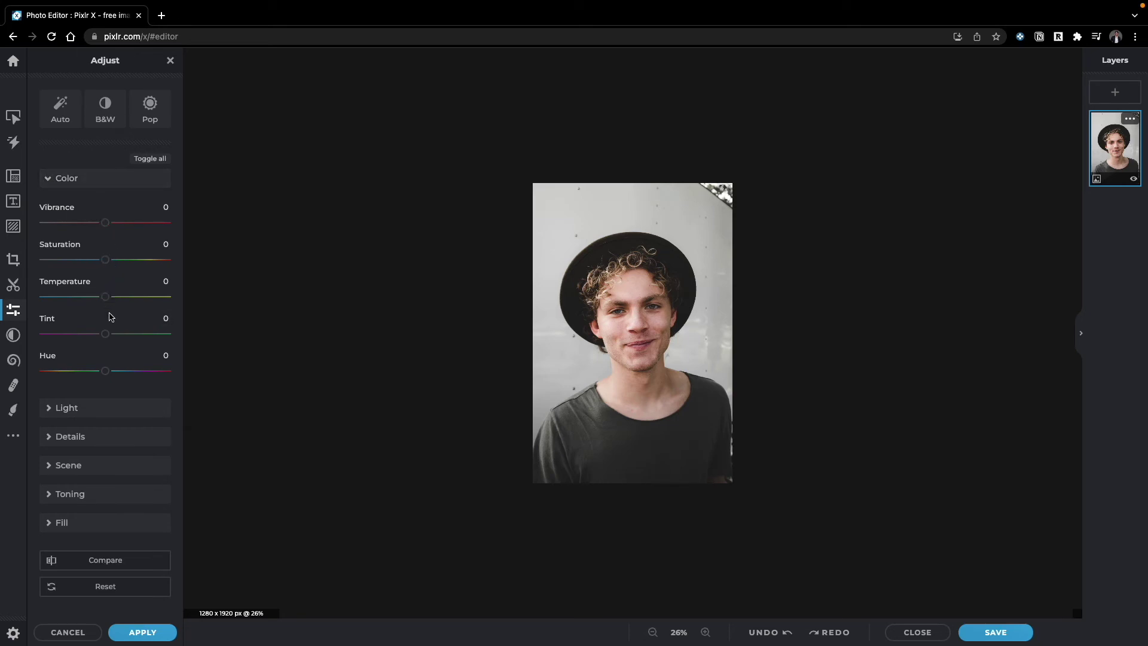
pyautogui.moveTo(106, 333); pyautogui.dragTo(102, 336)
pyautogui.moveTo(105, 296); pyautogui.dragTo(105, 263)
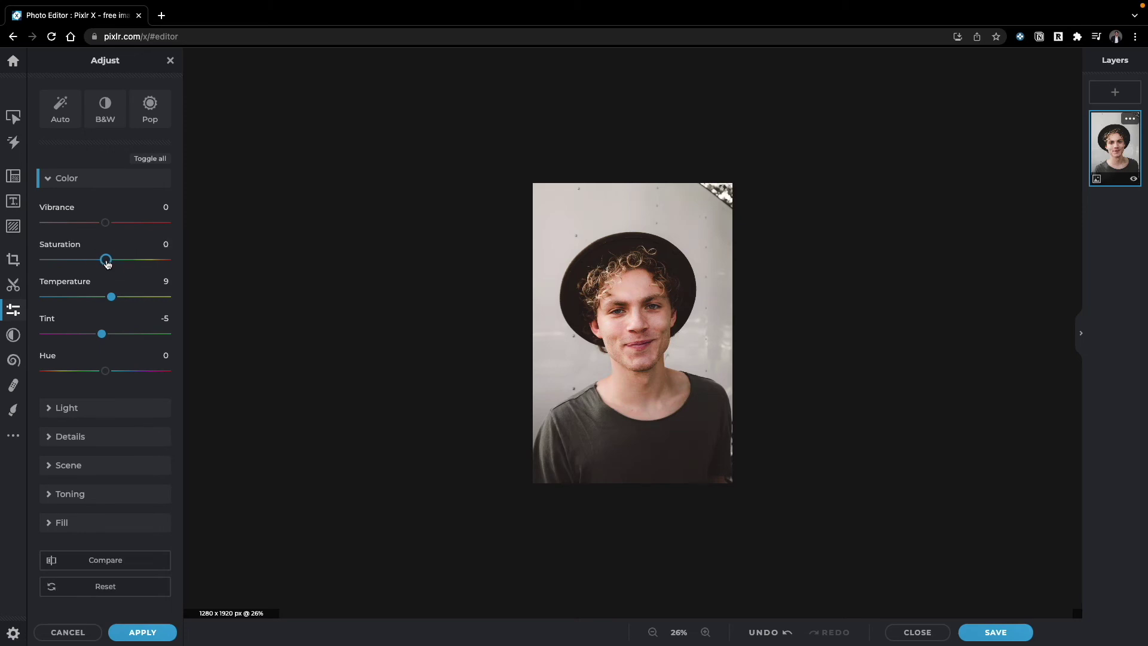
pyautogui.click(150, 114)
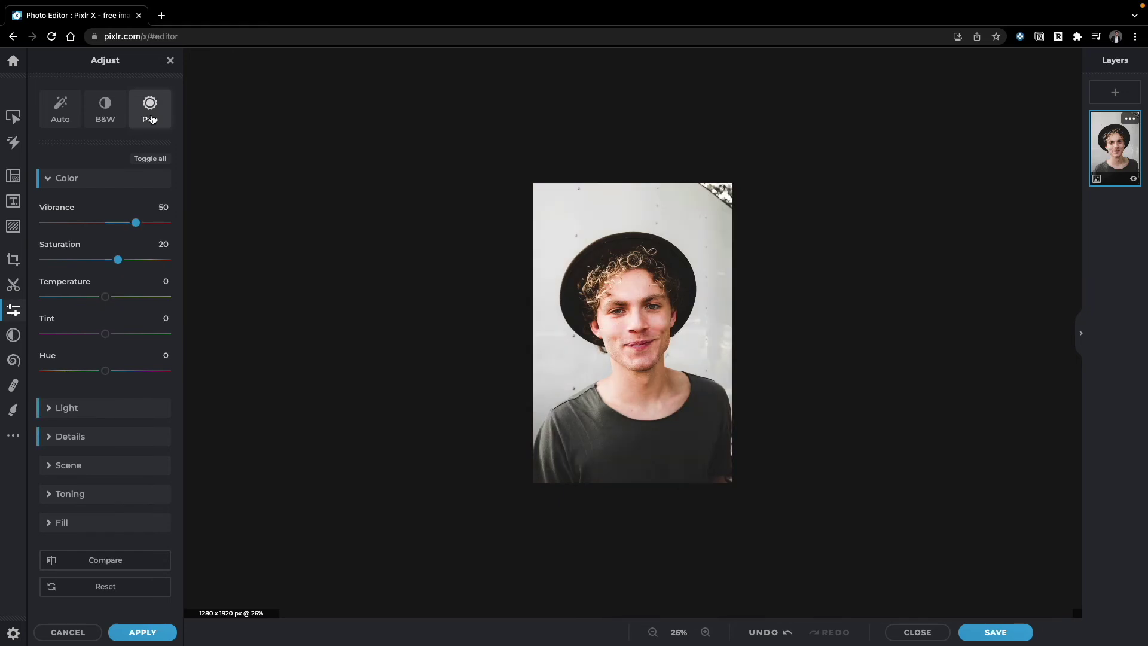
pyautogui.click(106, 115)
pyautogui.click(69, 125)
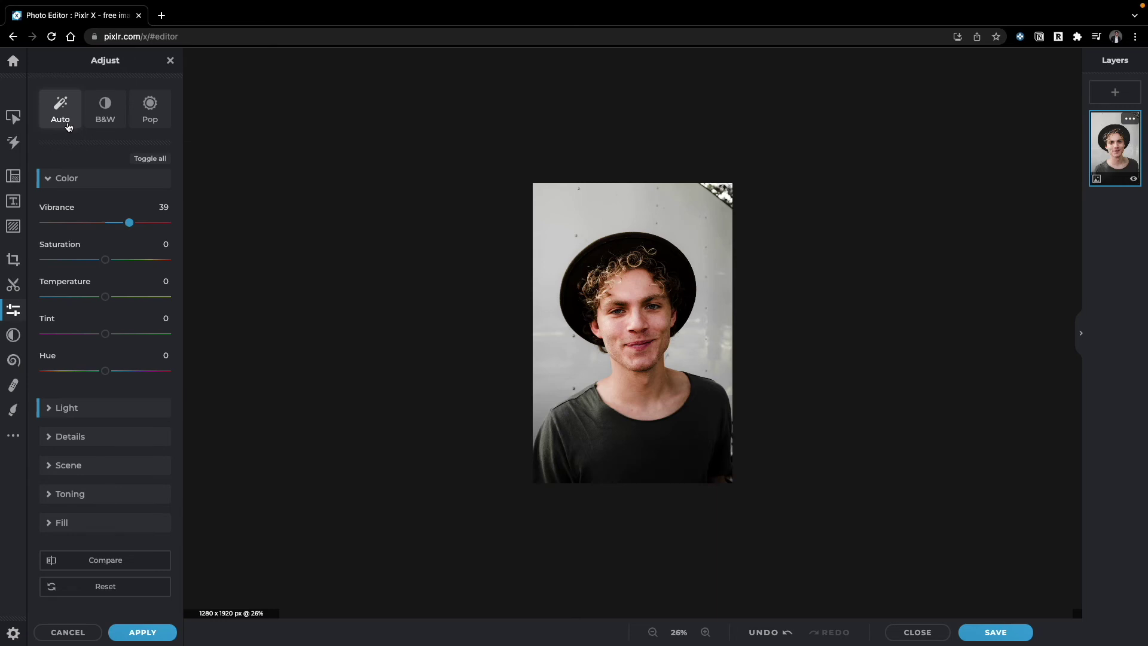
pyautogui.click(53, 178)
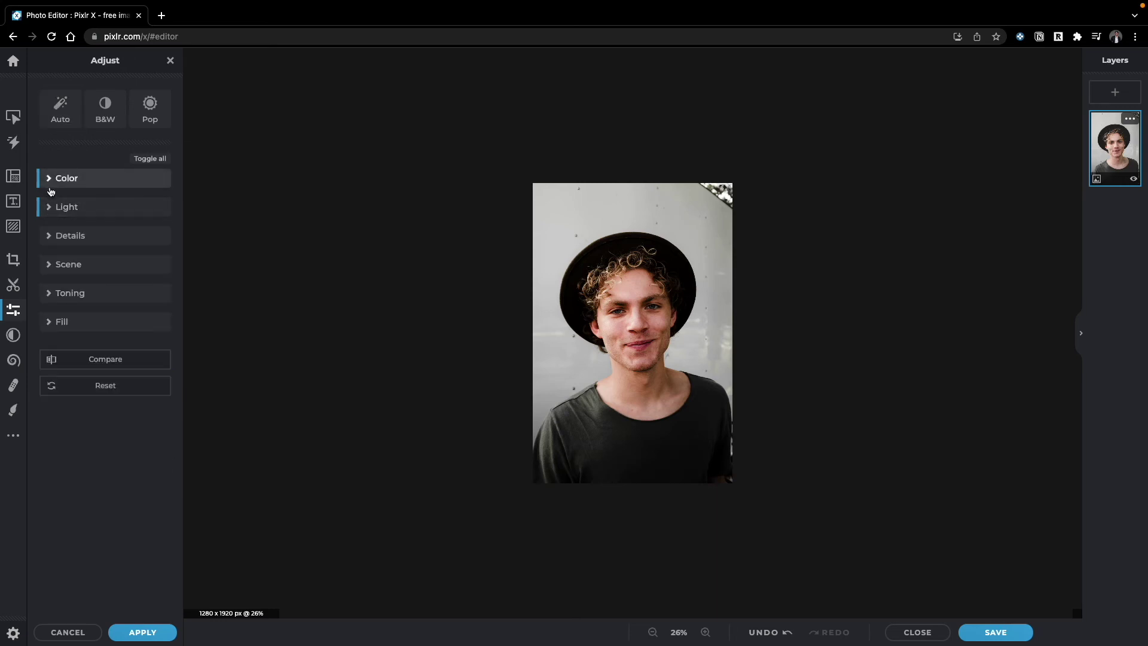
# Set Light Brightness to -4 and Black to 4.
pyautogui.click(53, 206)
pyautogui.moveTo(104, 251); pyautogui.dragTo(102, 252)
pyautogui.click(125, 362)
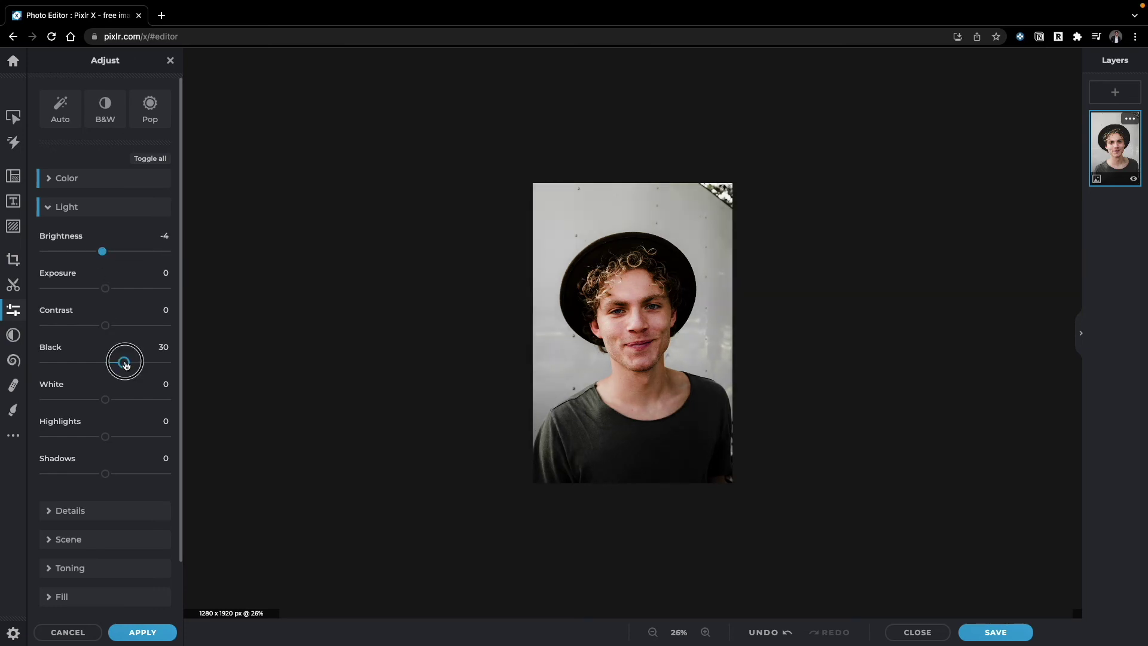
pyautogui.moveTo(125, 362); pyautogui.dragTo(109, 362)
pyautogui.scroll(-2, 54, 145)
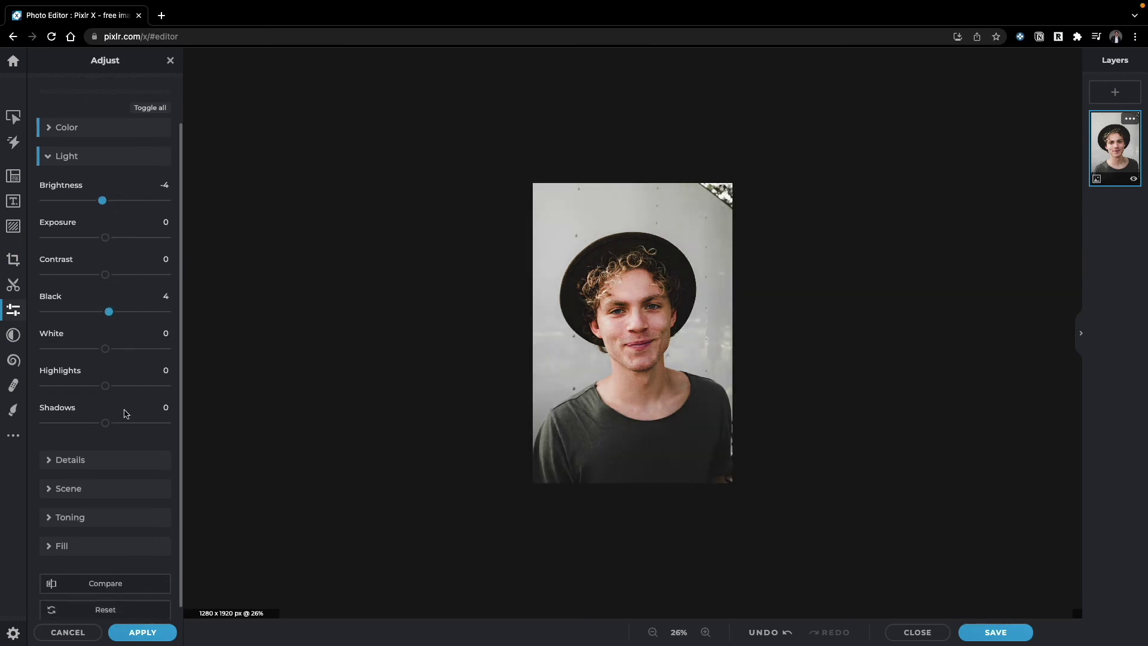
pyautogui.click(54, 145)
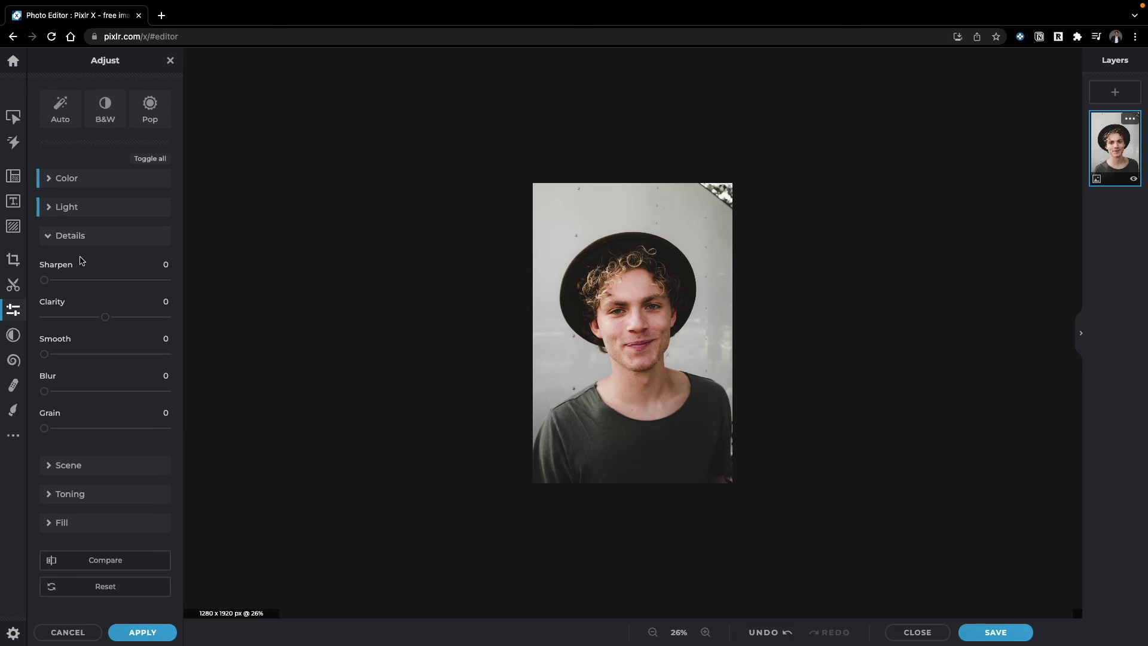
# Set Sharpen to 14 and Clarity to -2 in Details.
pyautogui.moveTo(49, 282); pyautogui.dragTo(63, 281)
pyautogui.moveTo(105, 318)
pyautogui.mouseDown()
pyautogui.moveTo(89, 317)
pyautogui.moveTo(120, 317)
pyautogui.moveTo(104, 317)
pyautogui.mouseUp()
pyautogui.click(48, 235)
pyautogui.click(79, 292)
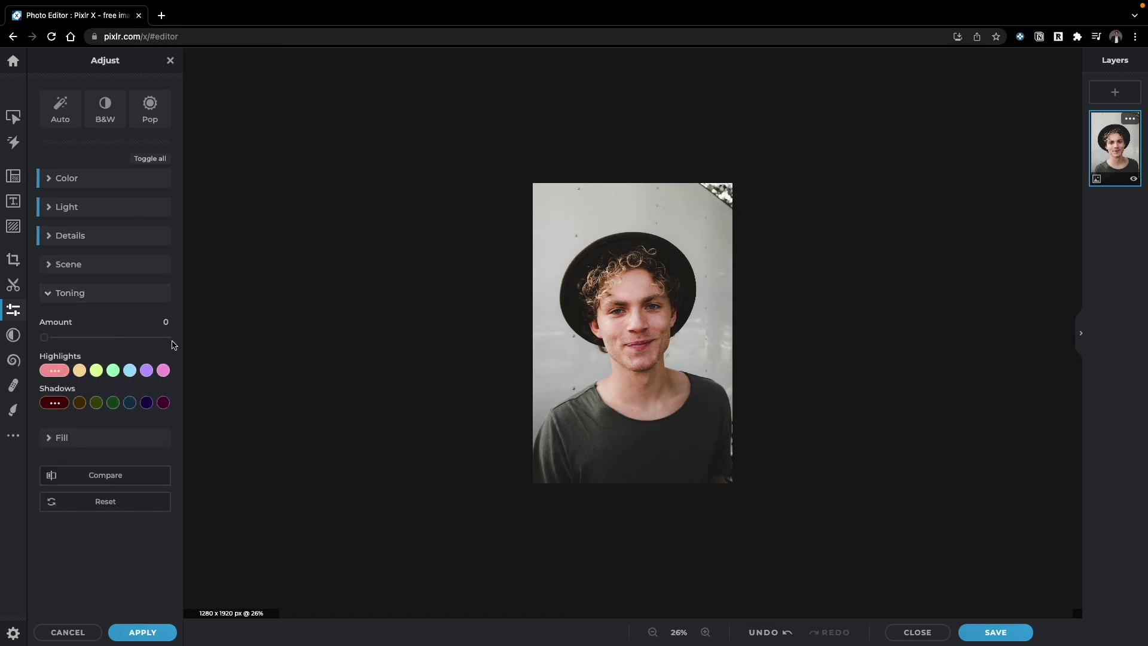
# Set the toning highlight colour to pale yellow #F7EBA5 at a strong amount.
pyautogui.click(93, 375)
pyautogui.moveTo(92, 387); pyautogui.dragTo(129, 389)
pyautogui.click(64, 370)
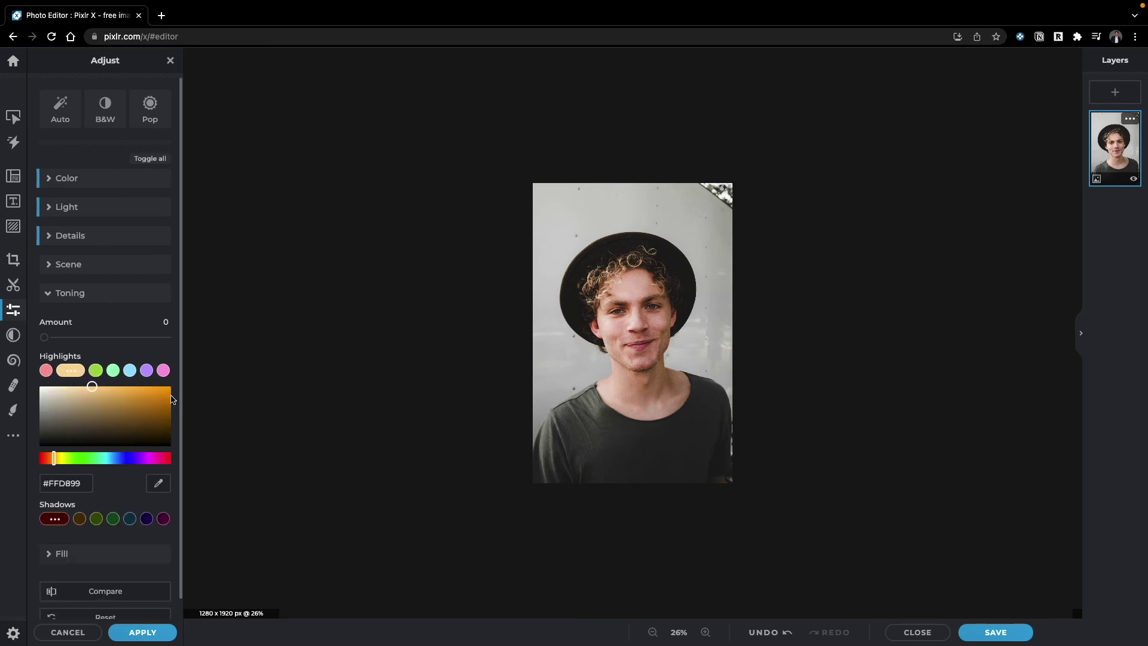
pyautogui.moveTo(91, 399); pyautogui.dragTo(83, 389)
pyautogui.click(56, 458)
pyautogui.moveTo(57, 459); pyautogui.dragTo(58, 458)
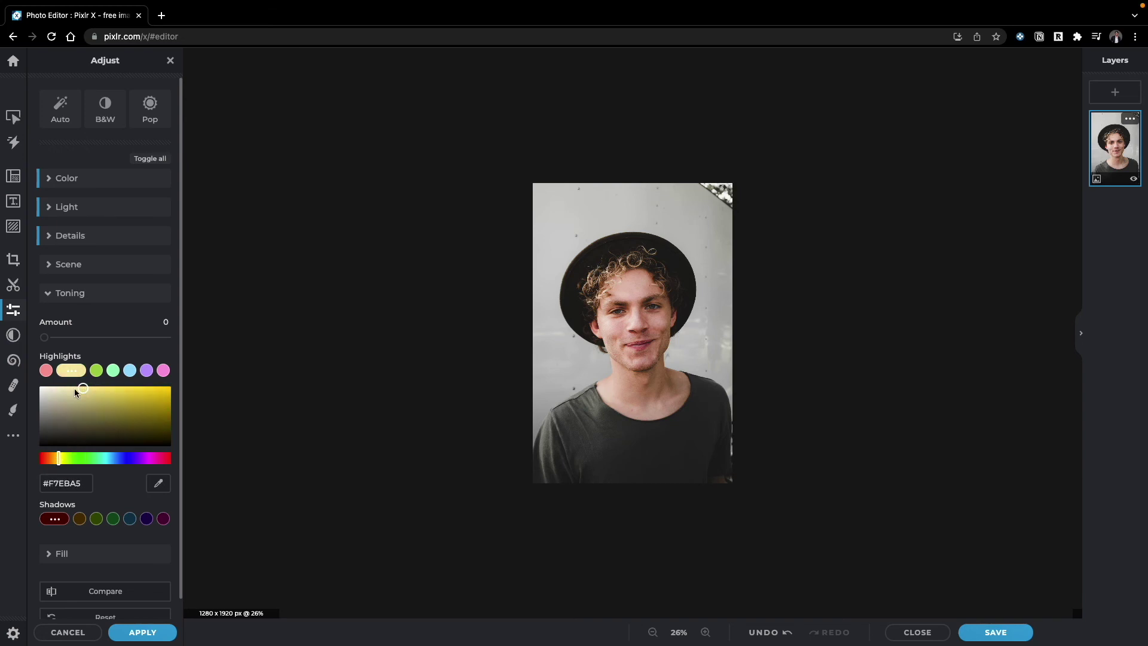
pyautogui.moveTo(46, 340); pyautogui.dragTo(127, 337)
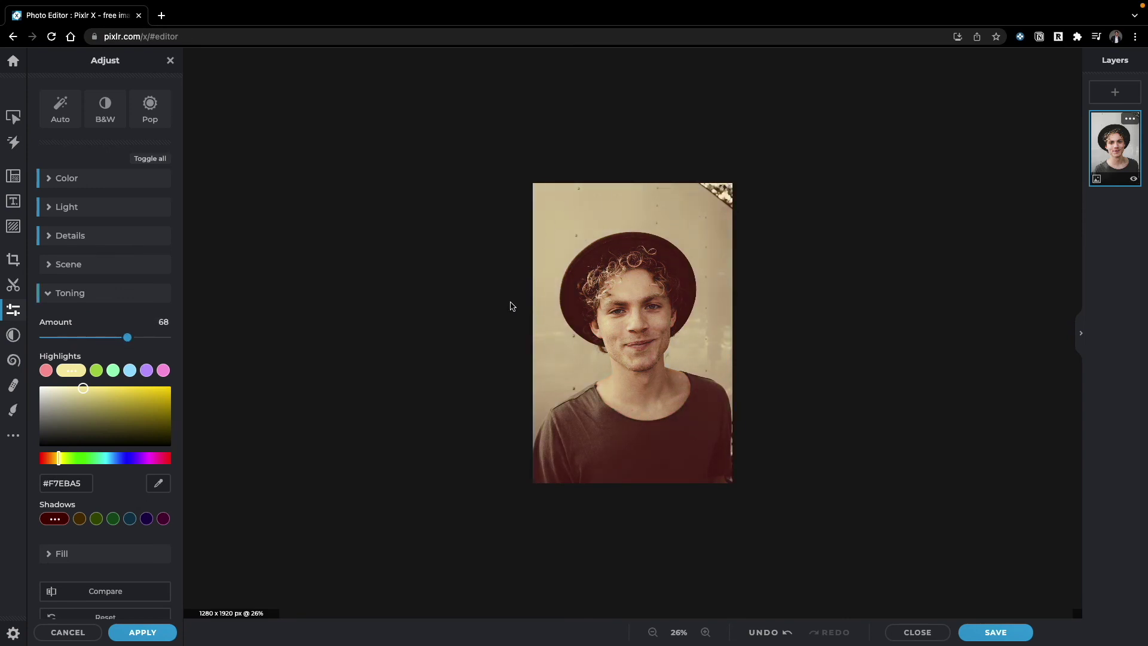
# Tint the toning shadows teal, #005882.
pyautogui.scroll(-1, 120, 399)
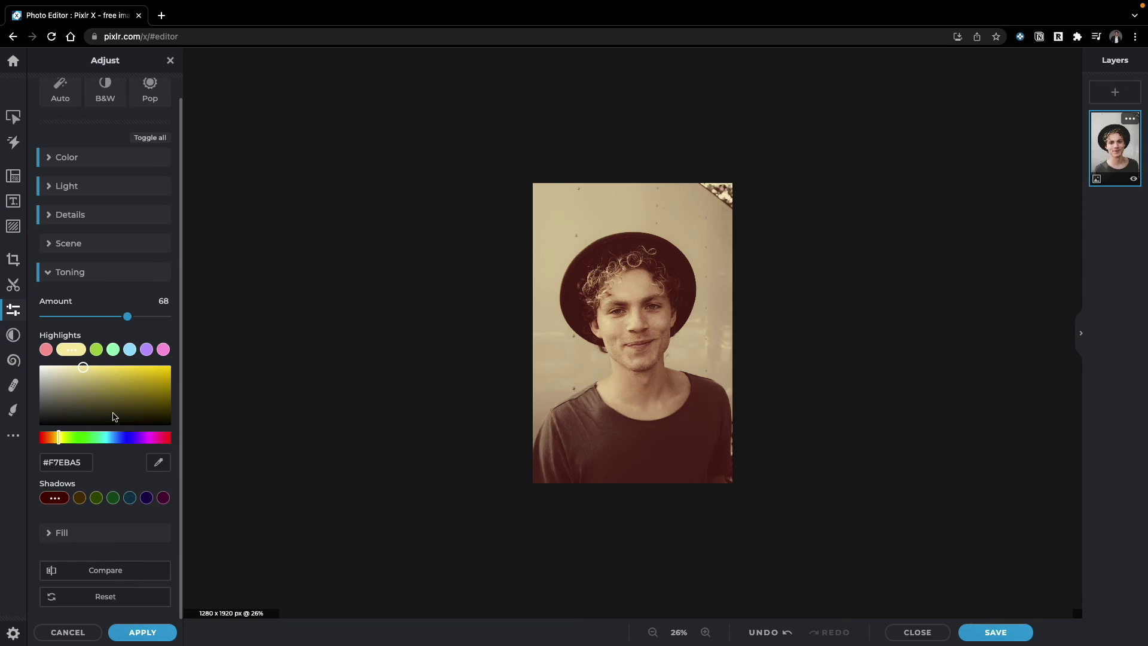
pyautogui.click(130, 498)
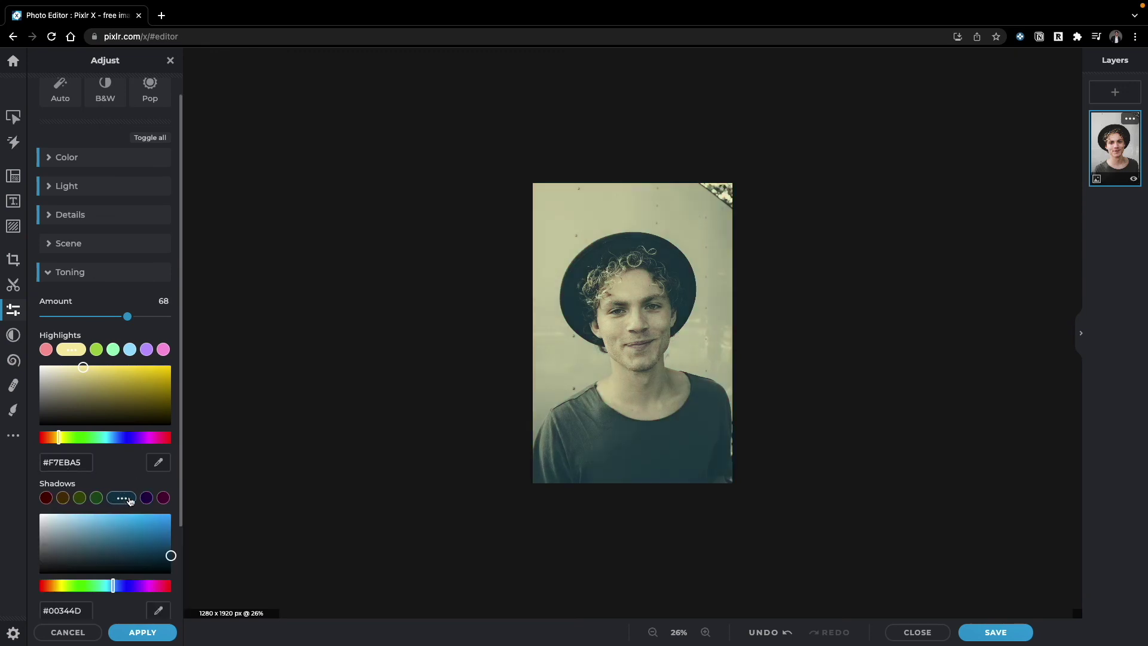
pyautogui.moveTo(169, 556); pyautogui.dragTo(200, 543)
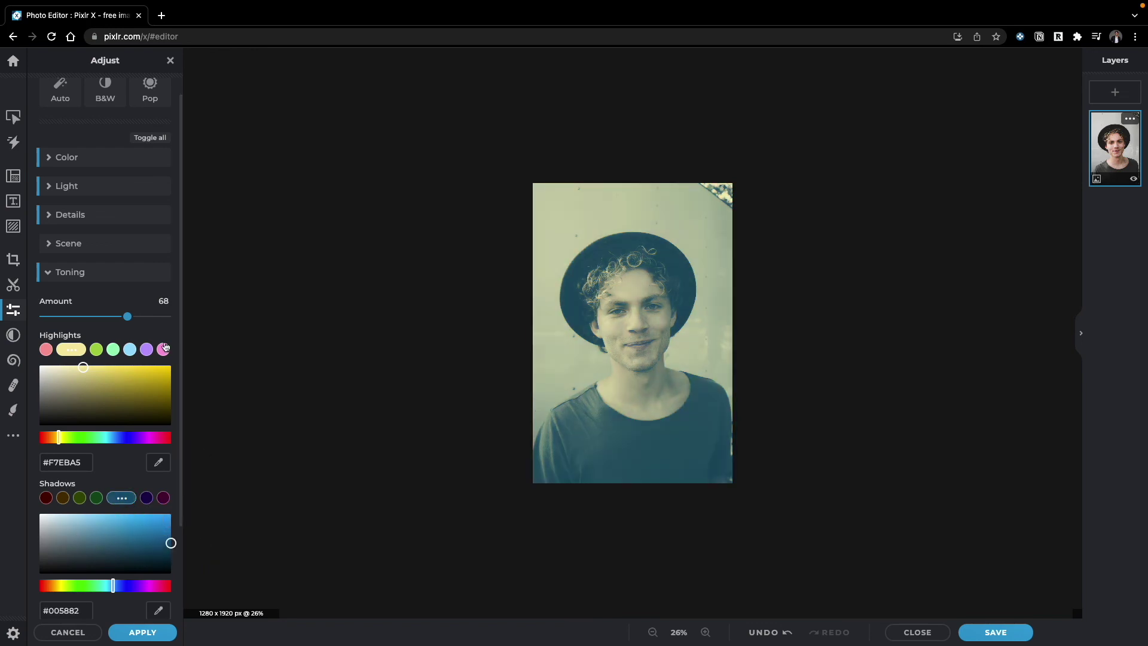
# Reduce the toning amount to a subtle 21.
pyautogui.moveTo(127, 322); pyautogui.dragTo(63, 321)
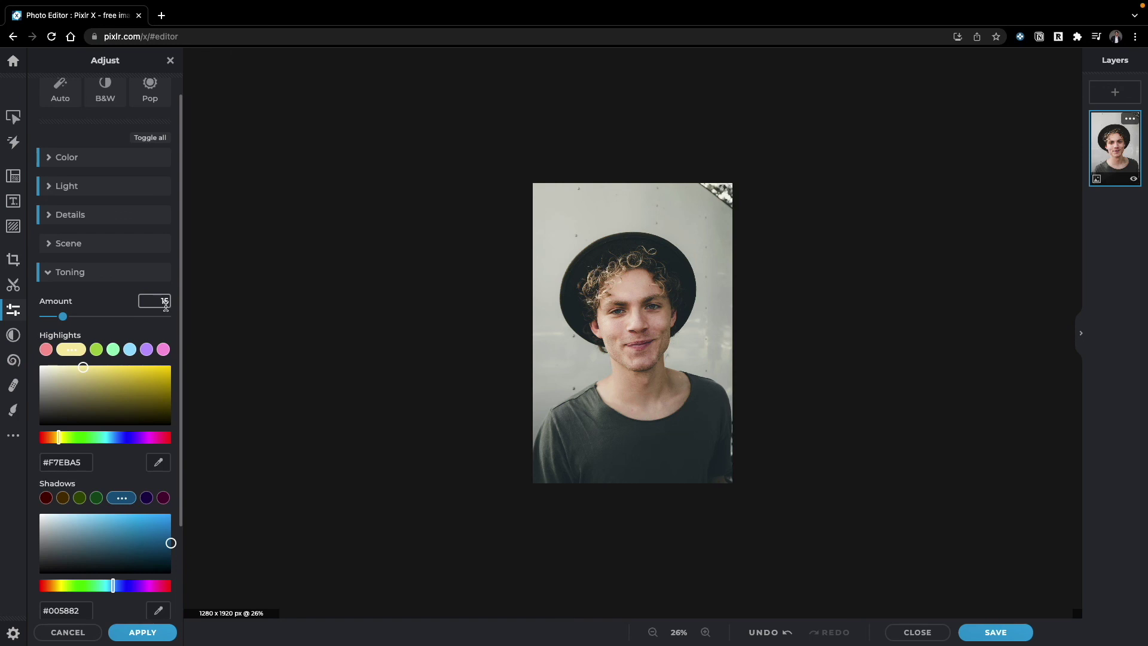
pyautogui.moveTo(63, 316); pyautogui.dragTo(30, 314)
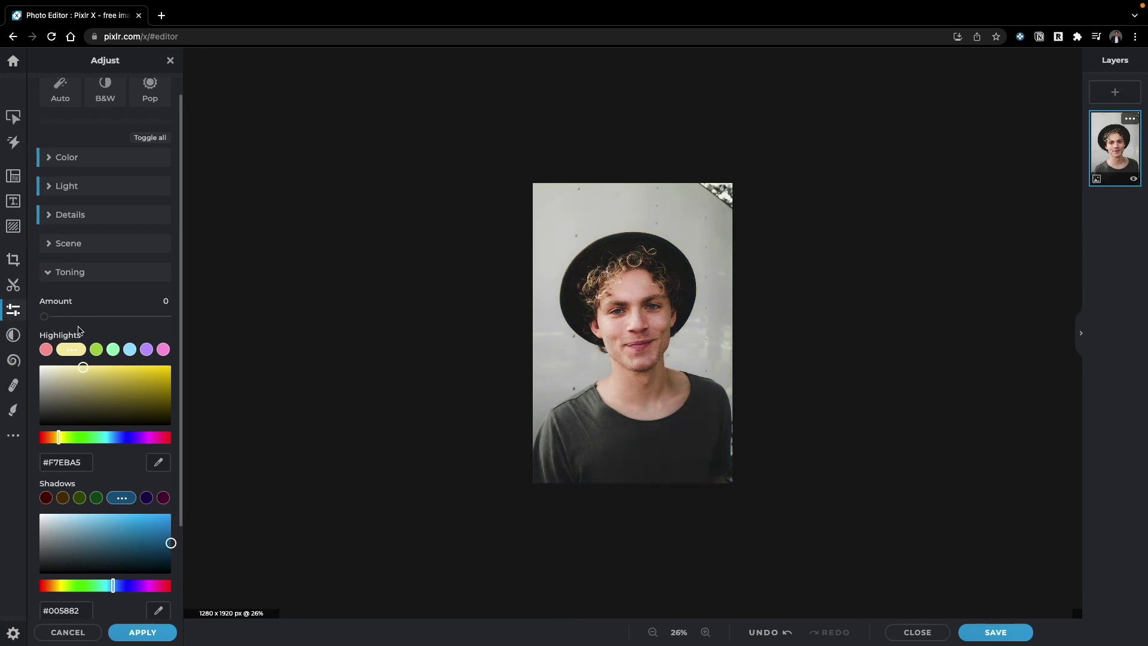
pyautogui.scroll(-3, 102, 333)
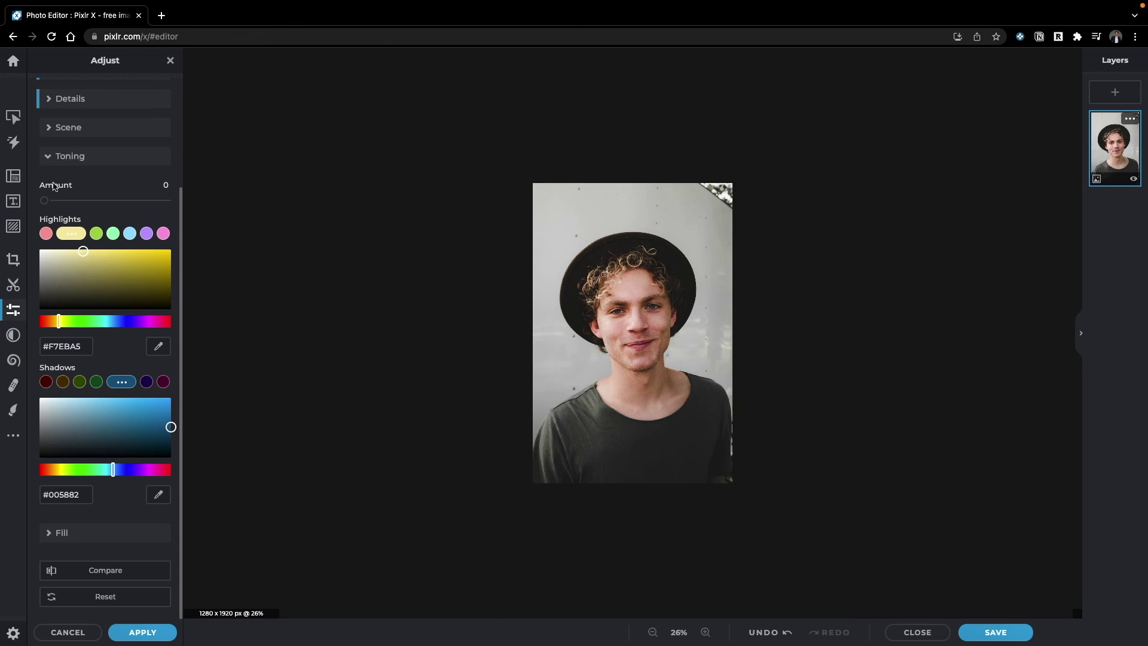
pyautogui.moveTo(45, 202); pyautogui.dragTo(70, 201)
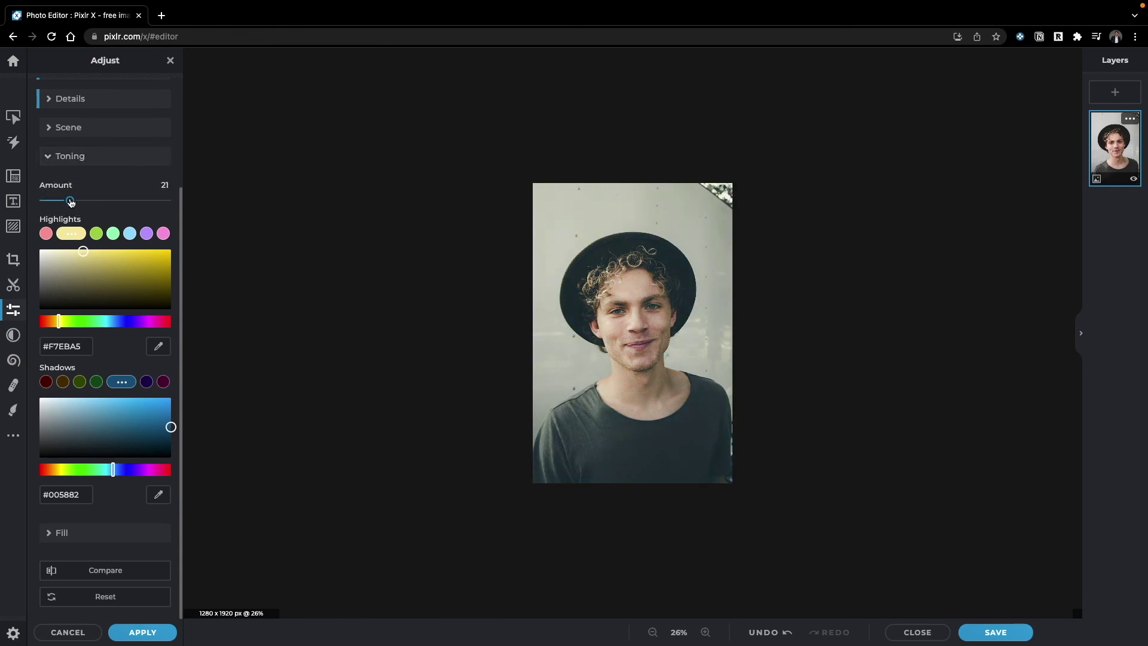
# Compare the toned portrait against the original untoned photo.
pyautogui.click(132, 578)
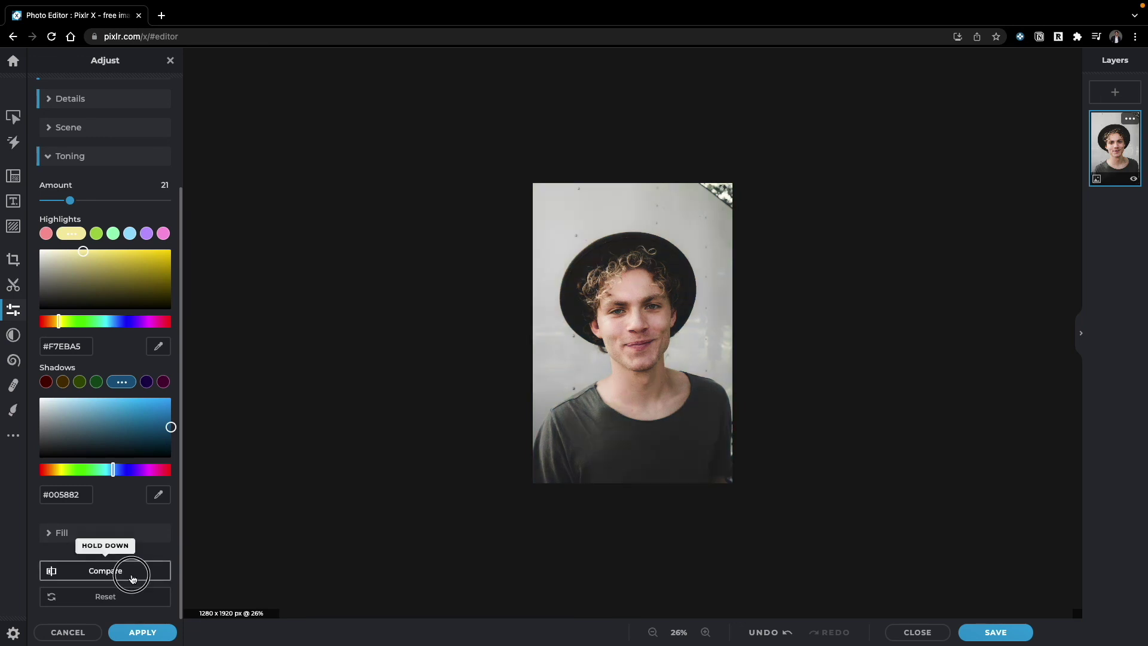
pyautogui.moveTo(132, 578); pyautogui.dragTo(132, 579)
pyautogui.click(132, 578)
pyautogui.click(132, 578)
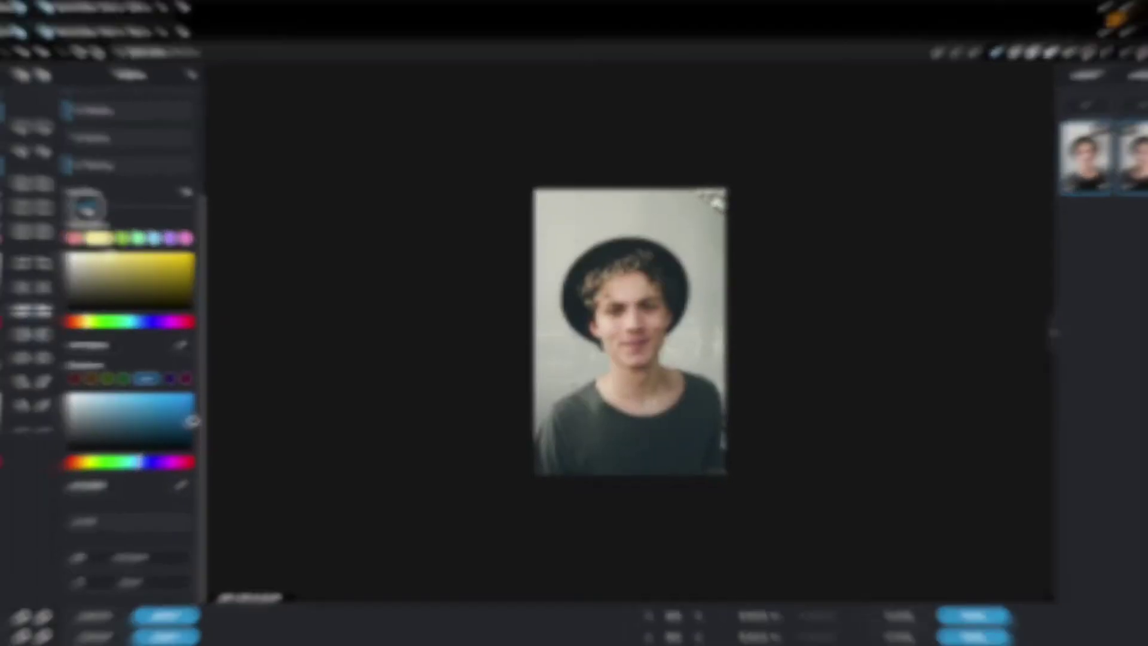